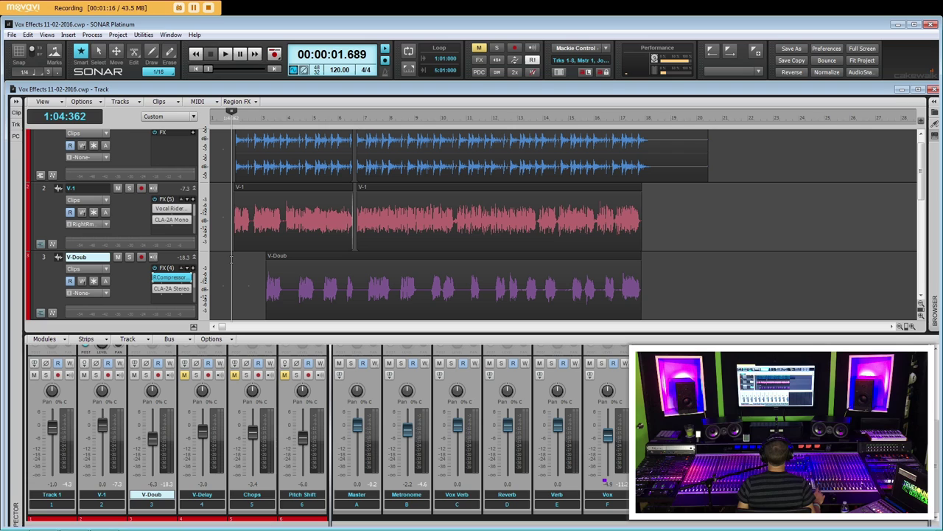
Play the mix for a few bars, stop it, and return the playhead to just before the vocals start
{"action": "key", "text": "space"}
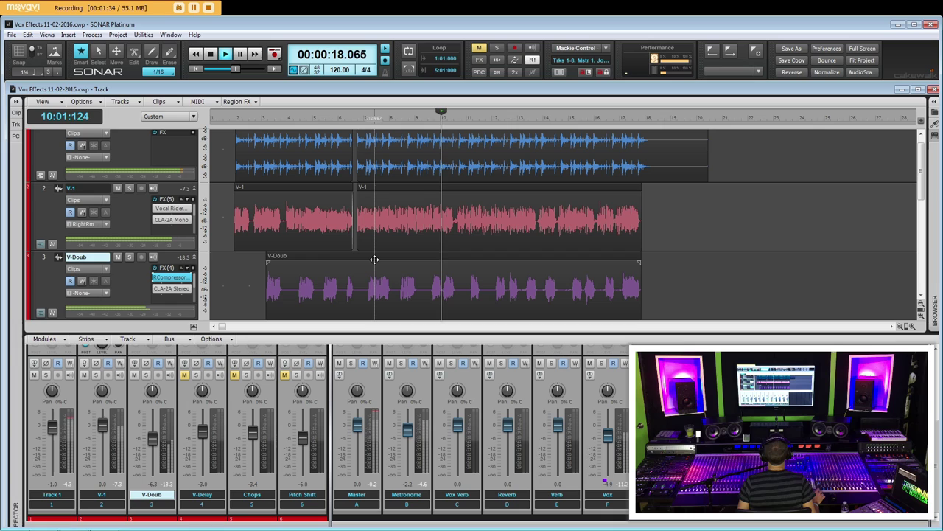
{"action": "key", "text": "space"}
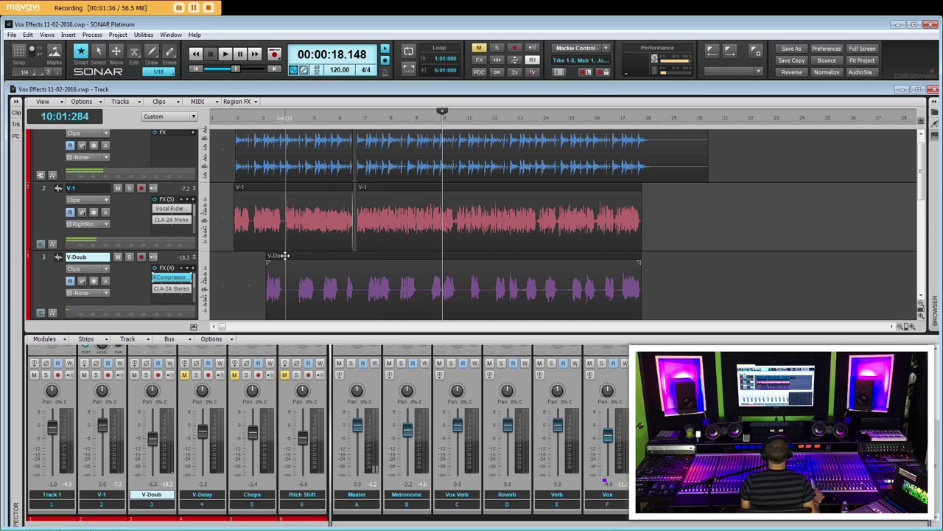
{"action": "left_click", "coordinate": [236, 271]}
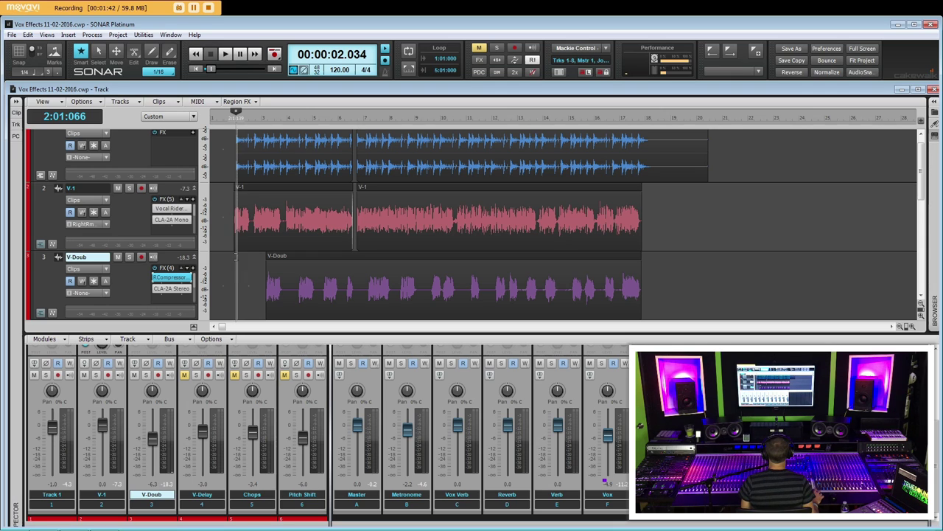
{"action": "left_click_drag", "start_coordinate": [225, 226], "coordinate": [723, 270]}
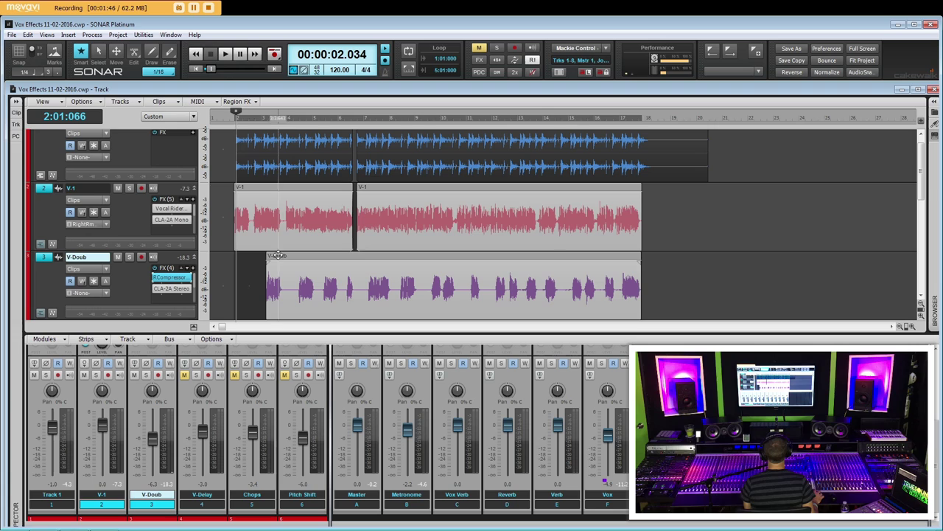
{"action": "left_click", "coordinate": [231, 267]}
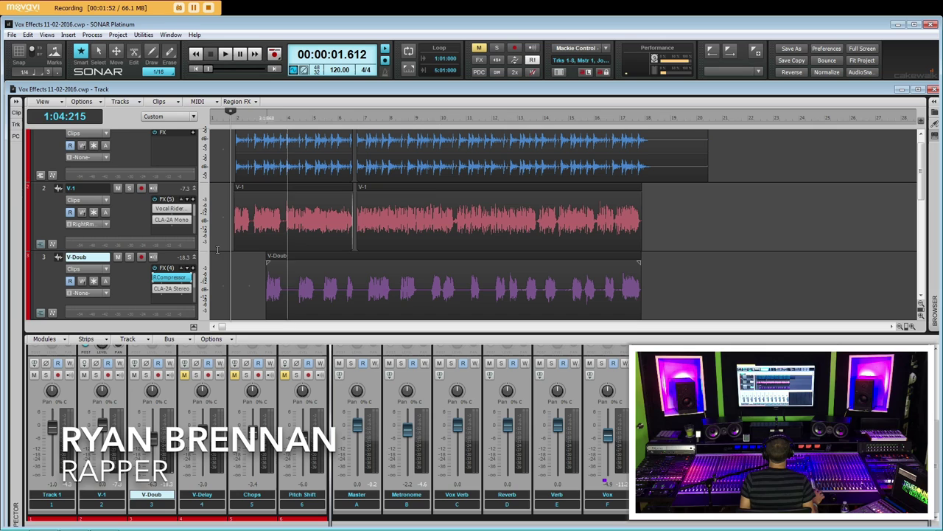
{"action": "left_click", "coordinate": [232, 258]}
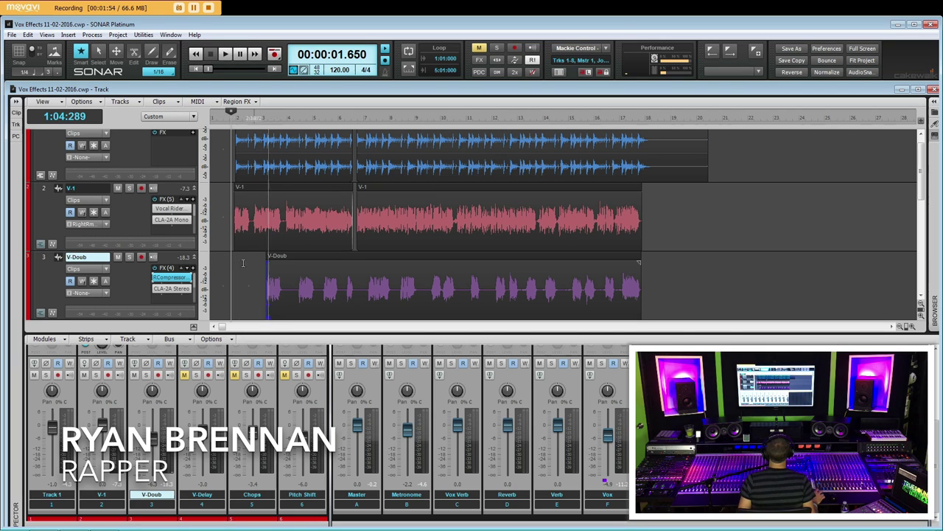
{"action": "left_click", "coordinate": [233, 258]}
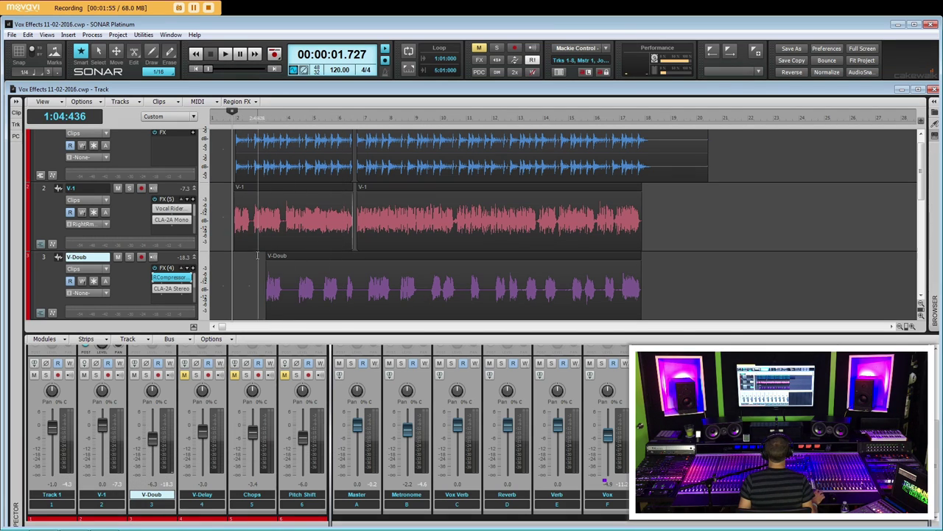
Insert the VST3 H-Delay Mono effect at the end of the V-1 track's FX rack
{"action": "left_click", "coordinate": [44, 191]}
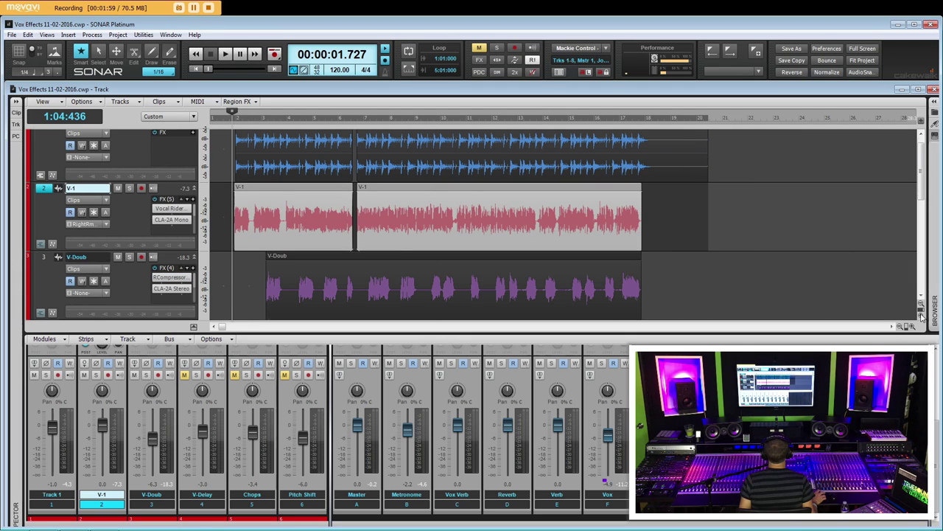
{"action": "left_click", "coordinate": [922, 316]}
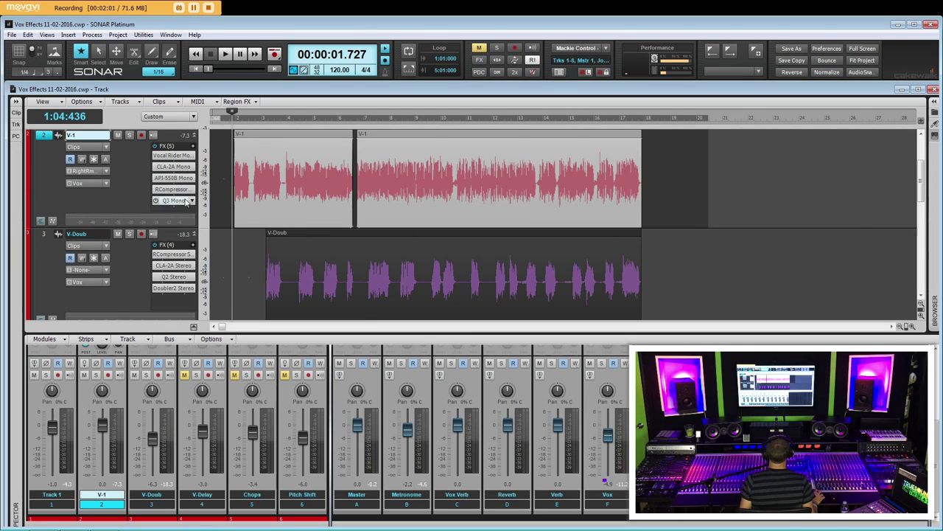
{"action": "left_click", "coordinate": [921, 315]}
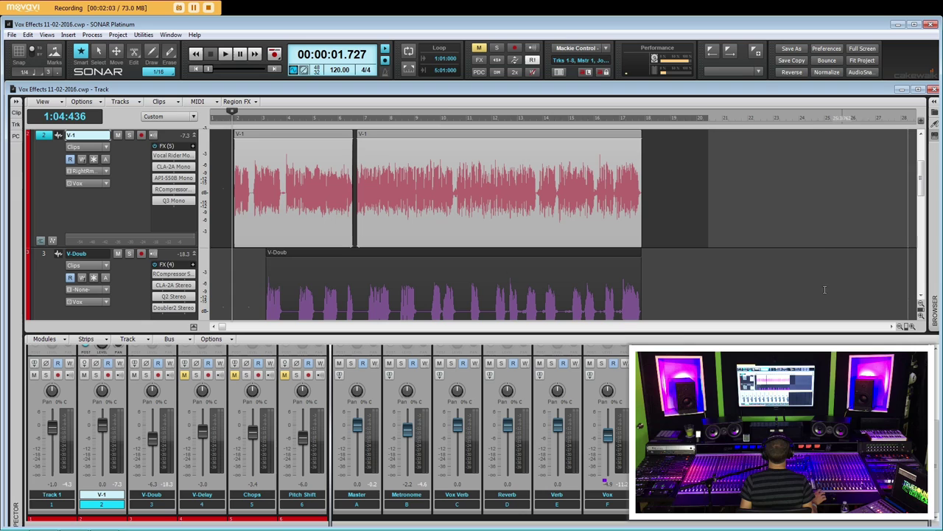
{"action": "right_click", "coordinate": [190, 222]}
{"action": "mouse_move", "coordinate": [244, 228]}
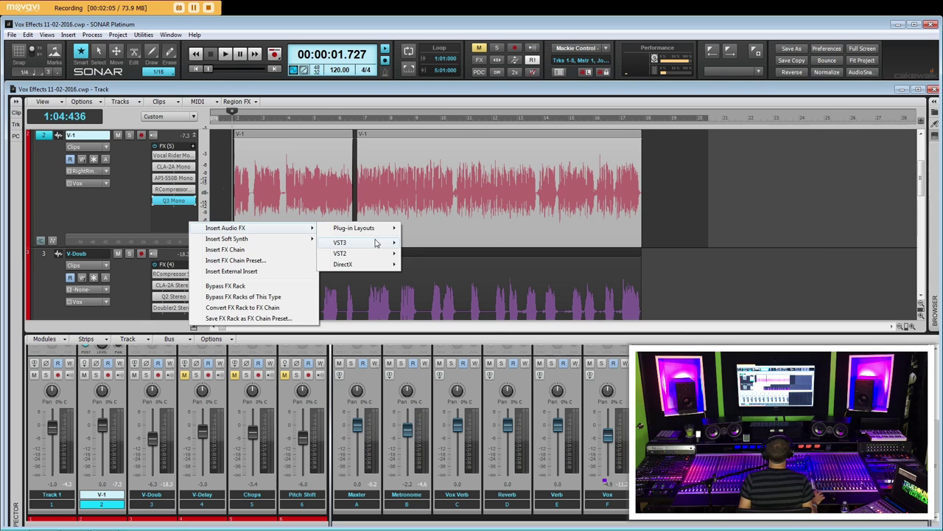
{"action": "mouse_move", "coordinate": [376, 244]}
{"action": "mouse_move", "coordinate": [446, 287]}
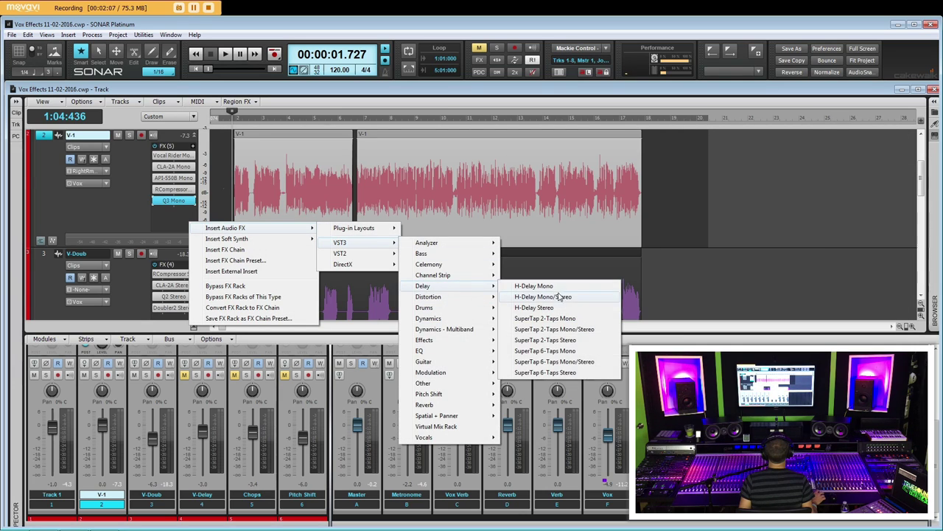
{"action": "left_click", "coordinate": [564, 287]}
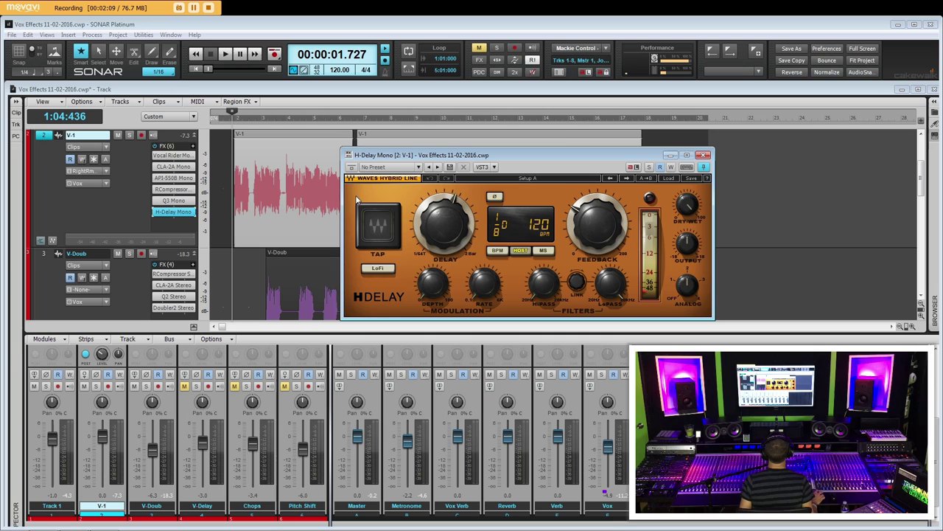
Lower the H-Delay Mono's dry/wet mix to about 15, audition the vocal with it, and close the plug-in
{"action": "left_click_drag", "start_coordinate": [682, 199], "coordinate": [683, 221]}
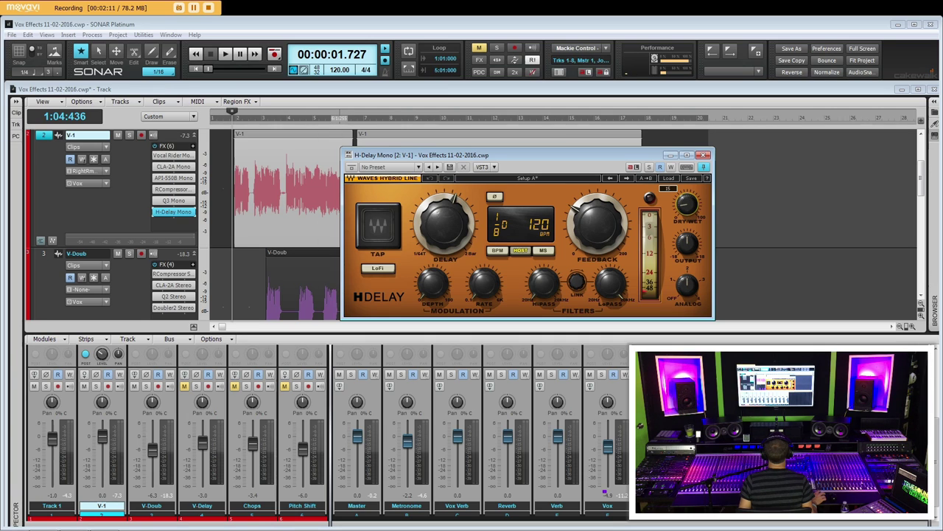
{"action": "key", "text": "space"}
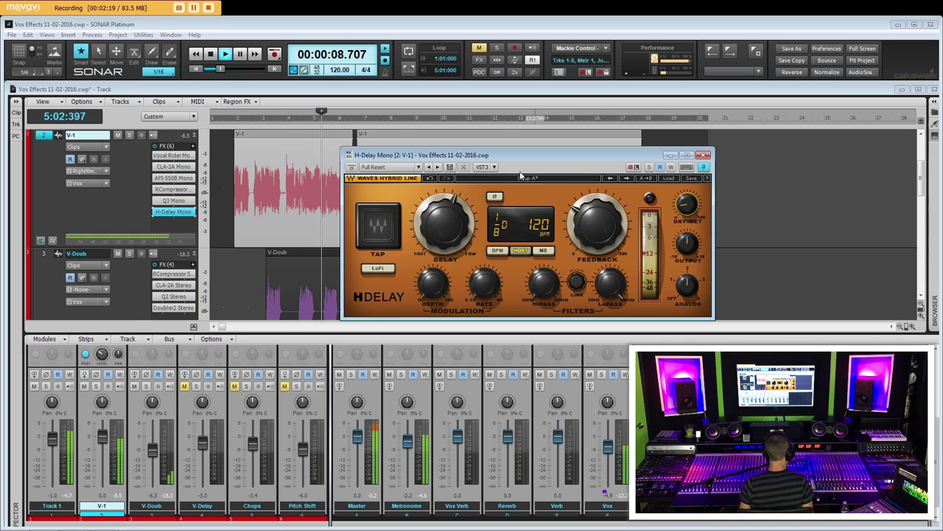
{"action": "key", "text": "space"}
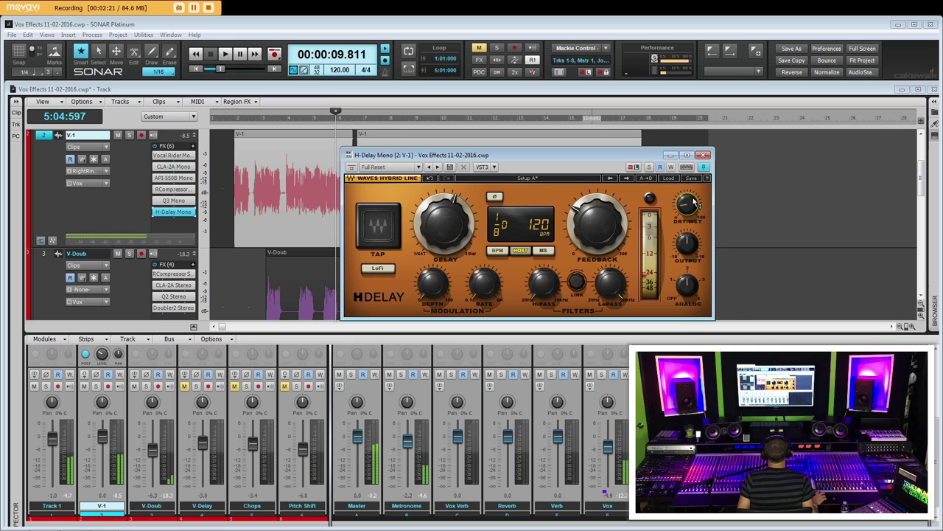
{"action": "left_click", "coordinate": [704, 155]}
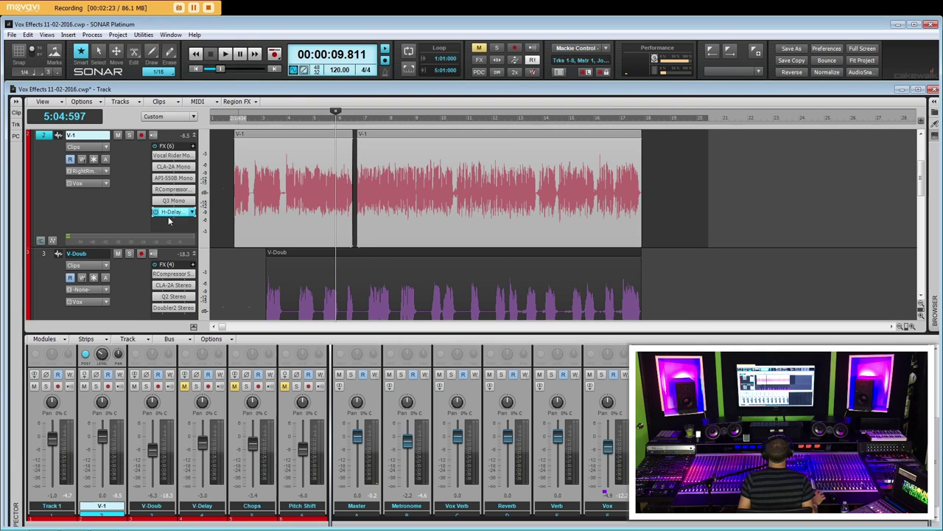
Delete H-Delay Mono from the V-1 track's FX rack and return the playhead to the start of the vocals
{"action": "right_click", "coordinate": [191, 218]}
{"action": "left_click", "coordinate": [199, 223]}
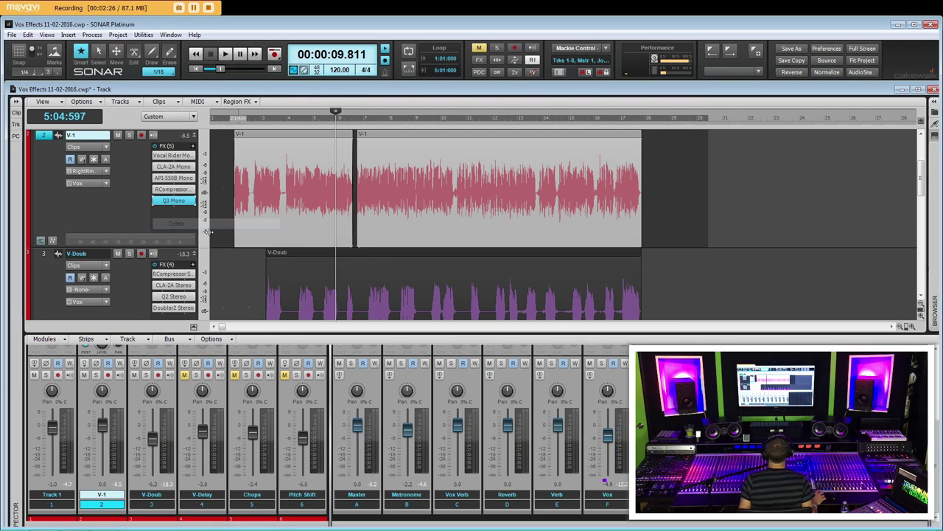
{"action": "left_click", "coordinate": [236, 259]}
{"action": "left_click", "coordinate": [235, 260]}
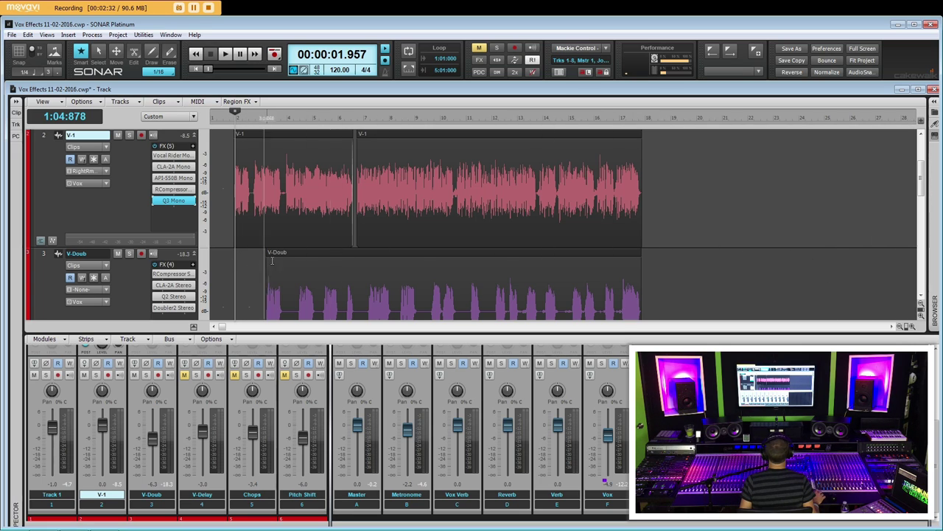
Reduce the track heights and select both vocal clips on the V-1 track
{"action": "left_click", "coordinate": [921, 304]}
{"action": "left_click", "coordinate": [921, 303]}
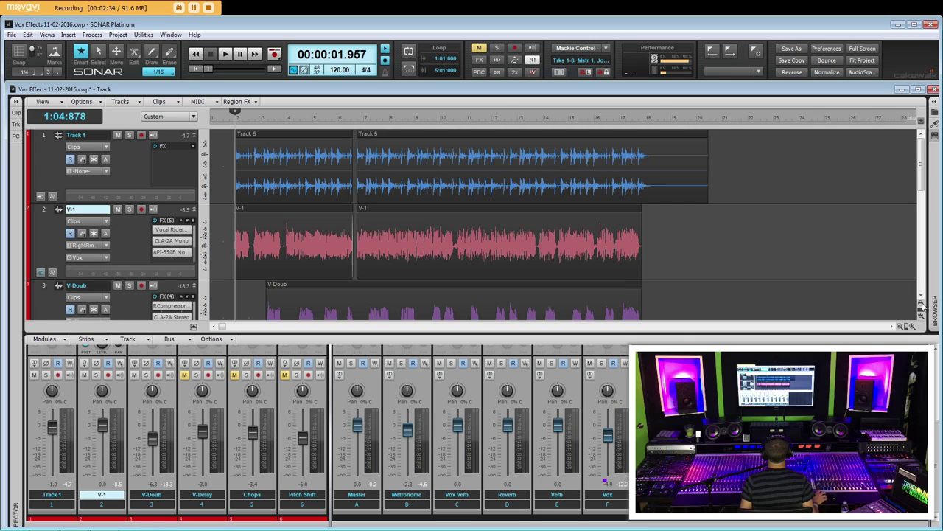
{"action": "left_click", "coordinate": [921, 303]}
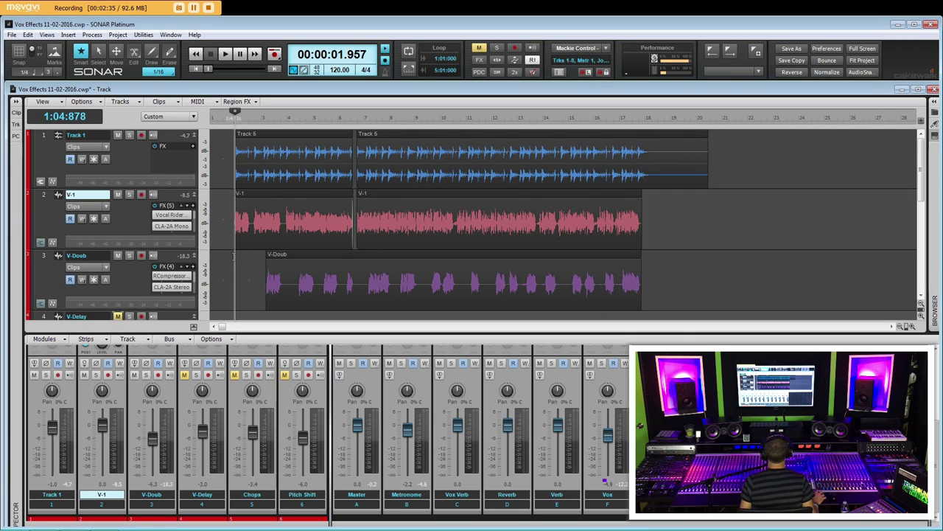
{"action": "left_click", "coordinate": [235, 222]}
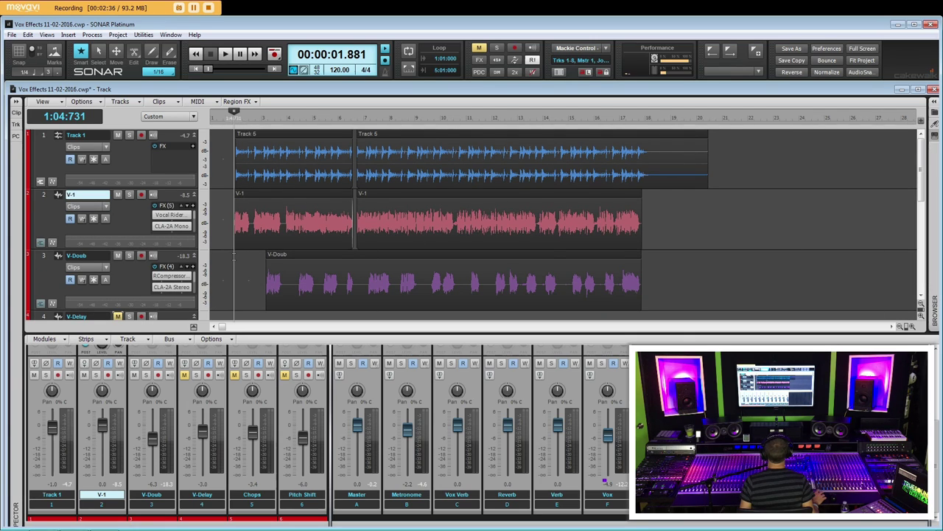
{"action": "scroll", "coordinate": [234, 256], "scroll_direction": "down", "scroll_amount": 1}
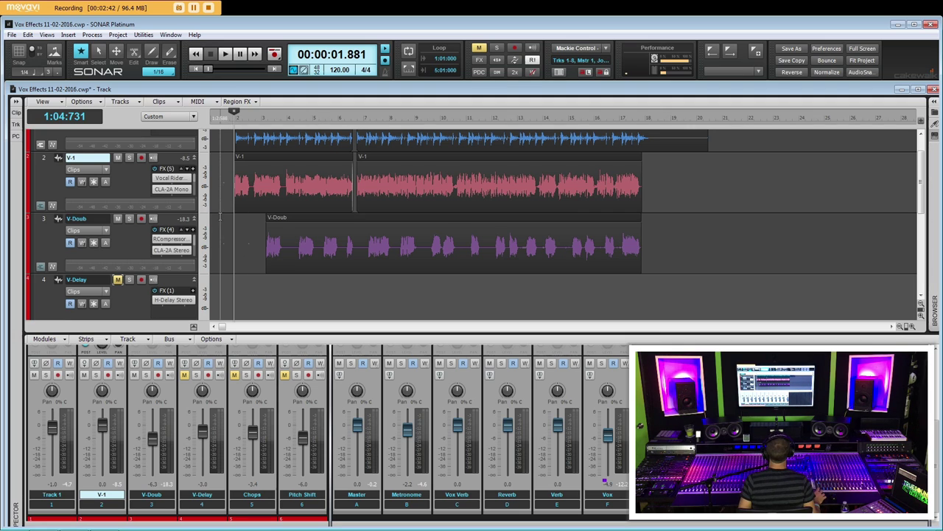
{"action": "scroll", "coordinate": [235, 243], "scroll_direction": "down", "scroll_amount": 1}
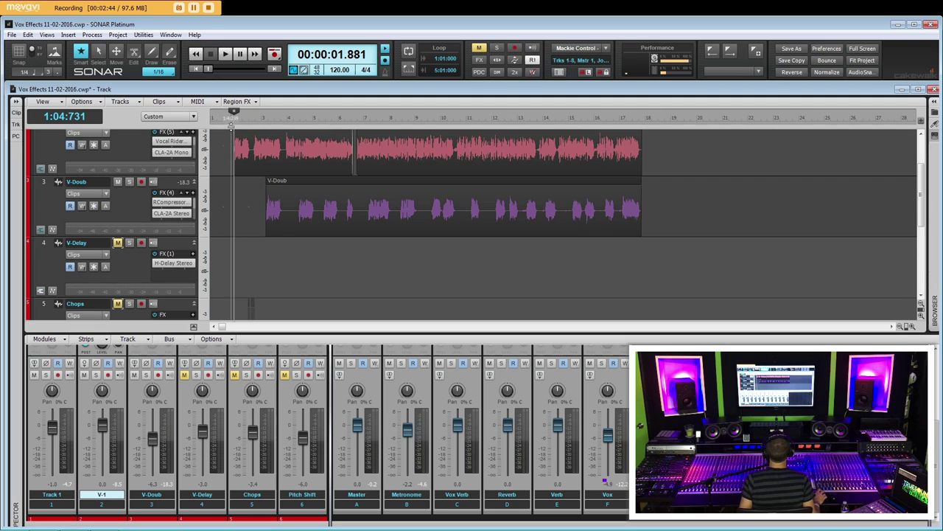
{"action": "left_click", "coordinate": [404, 151]}
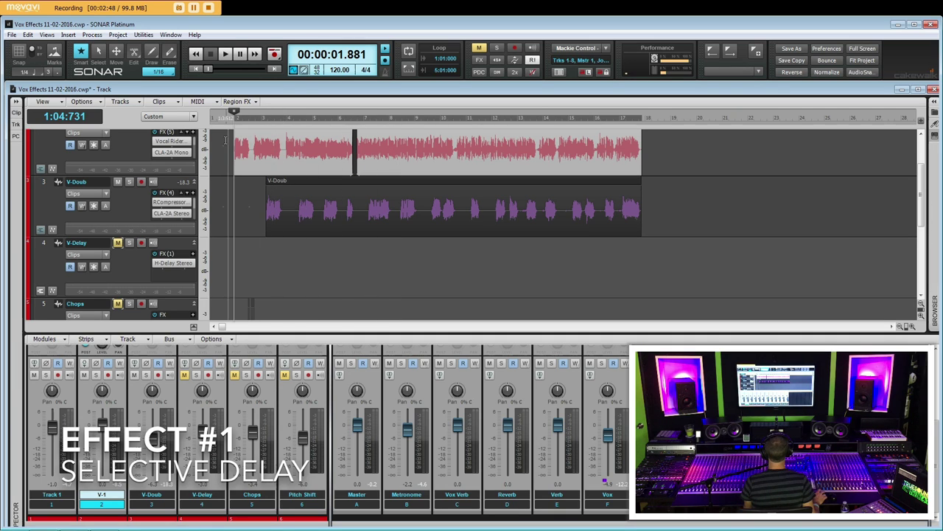
{"action": "scroll", "coordinate": [498, 169], "scroll_direction": "up", "scroll_amount": 1}
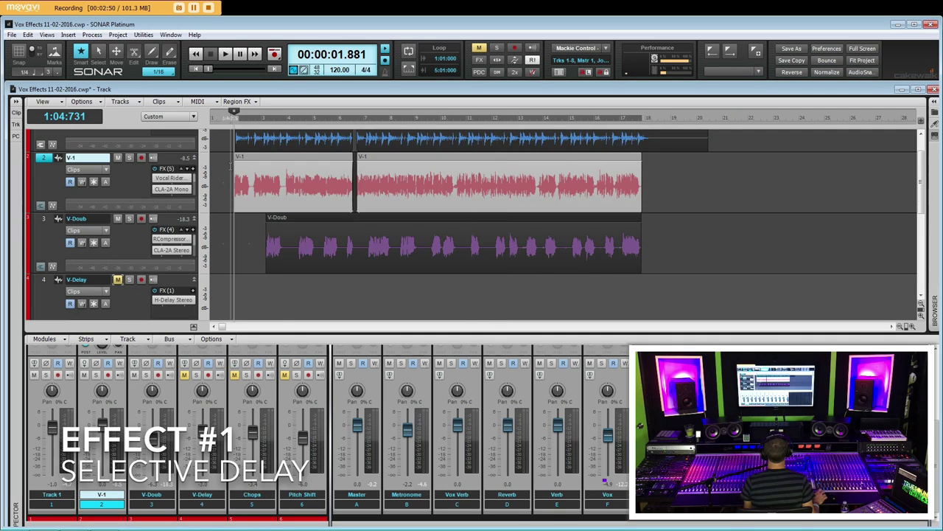
{"action": "left_click_drag", "start_coordinate": [226, 163], "coordinate": [508, 172]}
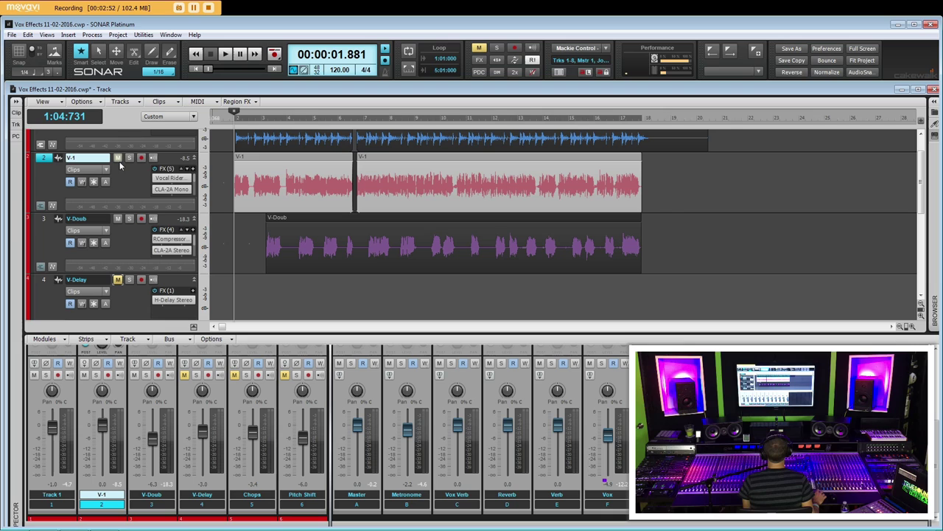
{"action": "left_click_drag", "start_coordinate": [223, 181], "coordinate": [464, 189]}
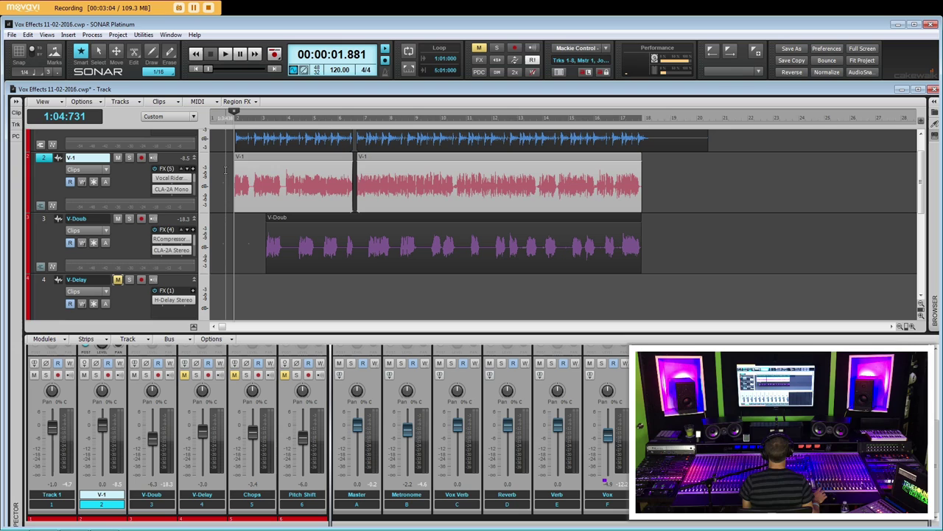
Bounce the selected V-1 clips to the existing V-Delay track in mono
{"action": "left_click", "coordinate": [139, 107]}
{"action": "left_click", "coordinate": [150, 137]}
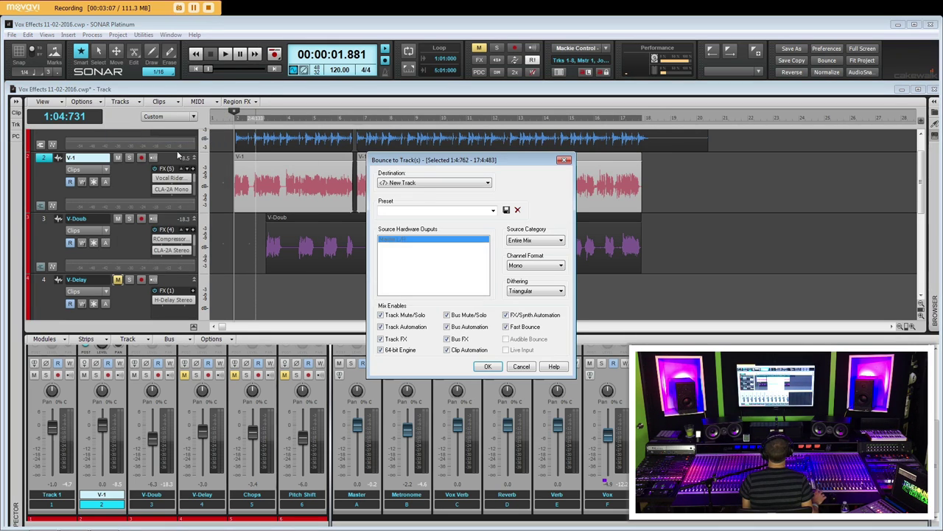
{"action": "left_click", "coordinate": [426, 184]}
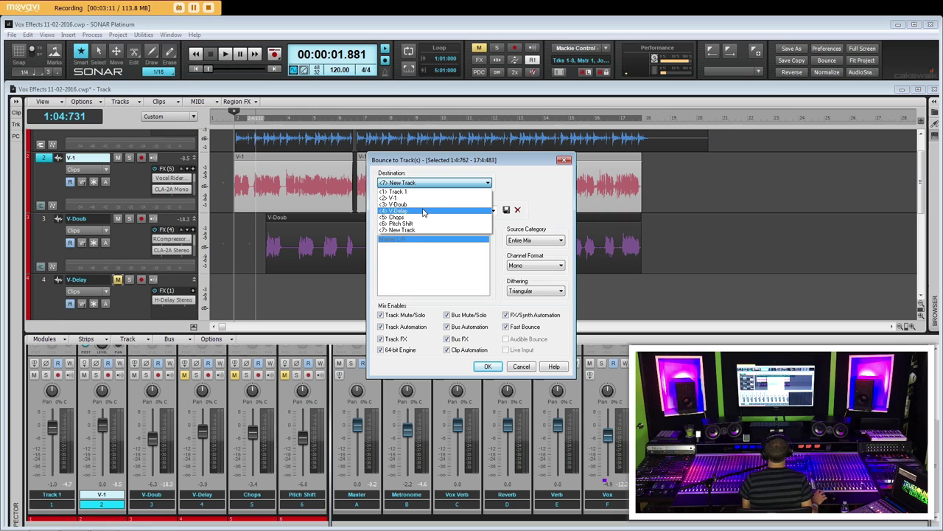
{"action": "left_click", "coordinate": [424, 211]}
{"action": "left_click", "coordinate": [539, 267]}
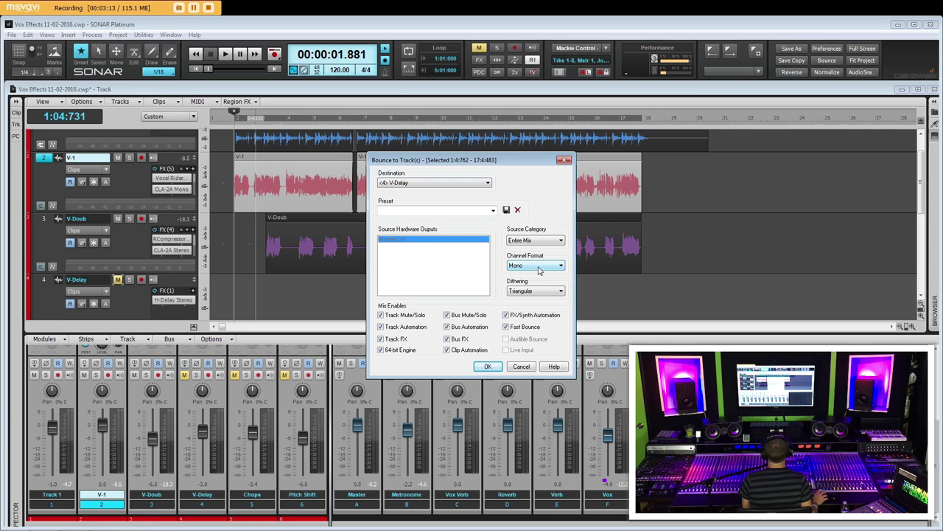
{"action": "left_click", "coordinate": [488, 367]}
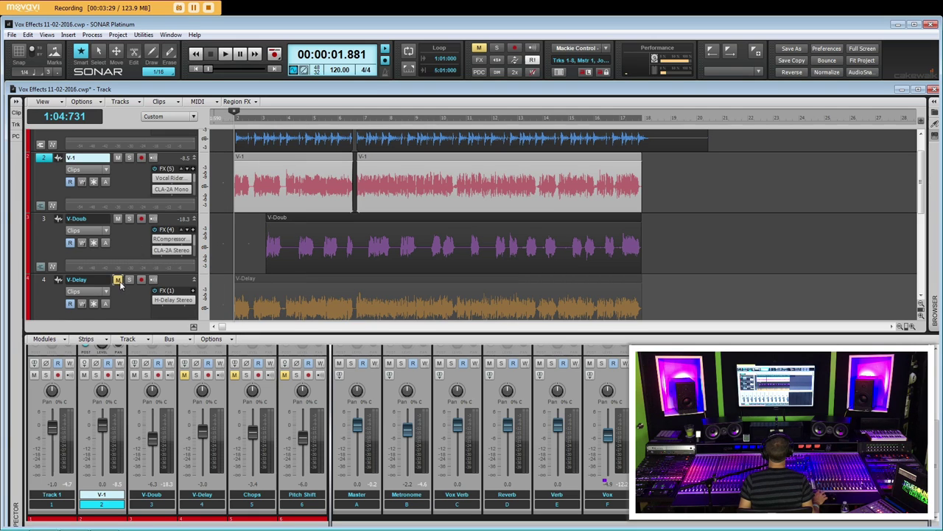
Unmute the V-Delay track and open its H-Delay Stereo plug-in, placing the window clear of the track controls
{"action": "double_click", "coordinate": [173, 300]}
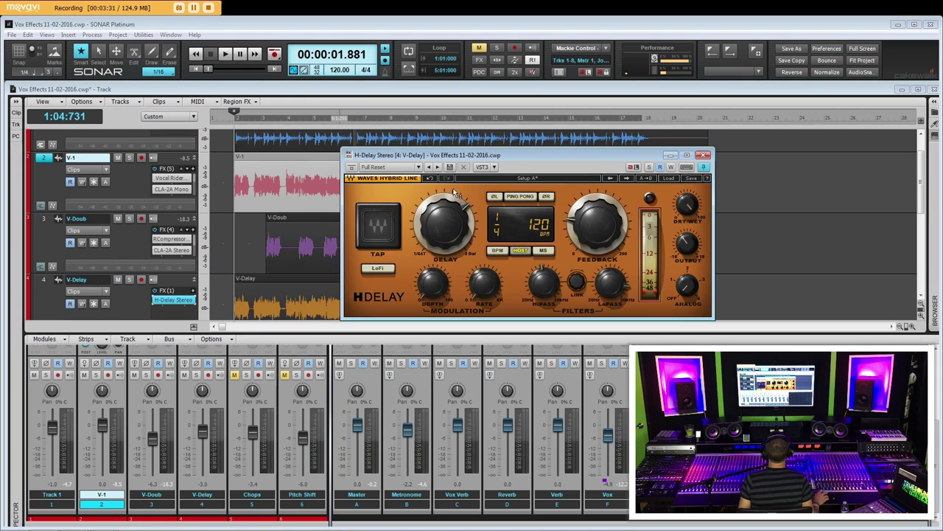
{"action": "left_click_drag", "start_coordinate": [483, 158], "coordinate": [367, 177]}
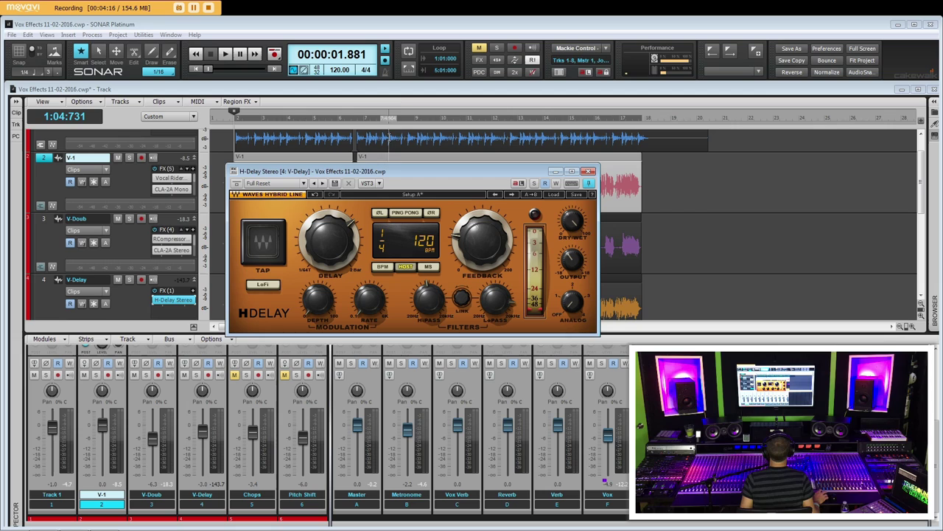
{"action": "left_click_drag", "start_coordinate": [398, 168], "coordinate": [463, 142]}
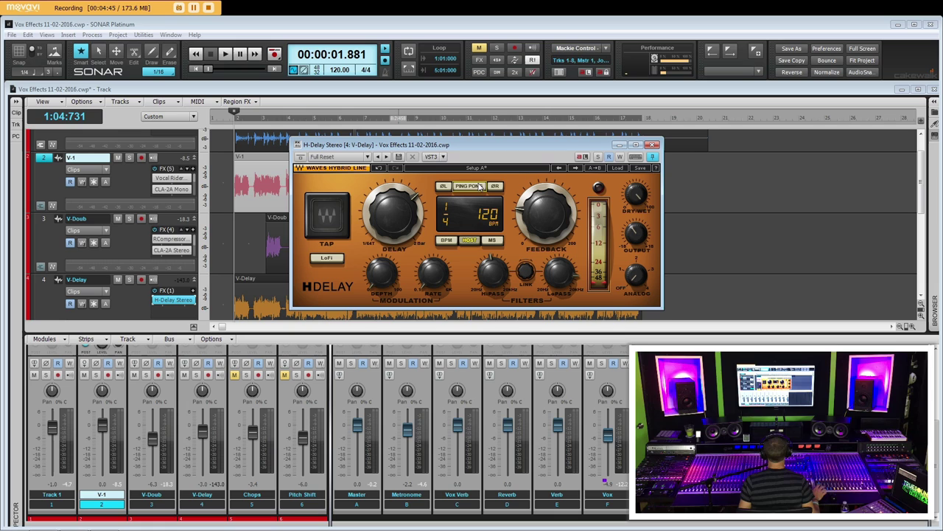
Check the Dry/Wet setting of H-Delay Stereo on the V-Delay track and close the plug-in window
{"action": "left_click", "coordinate": [652, 146]}
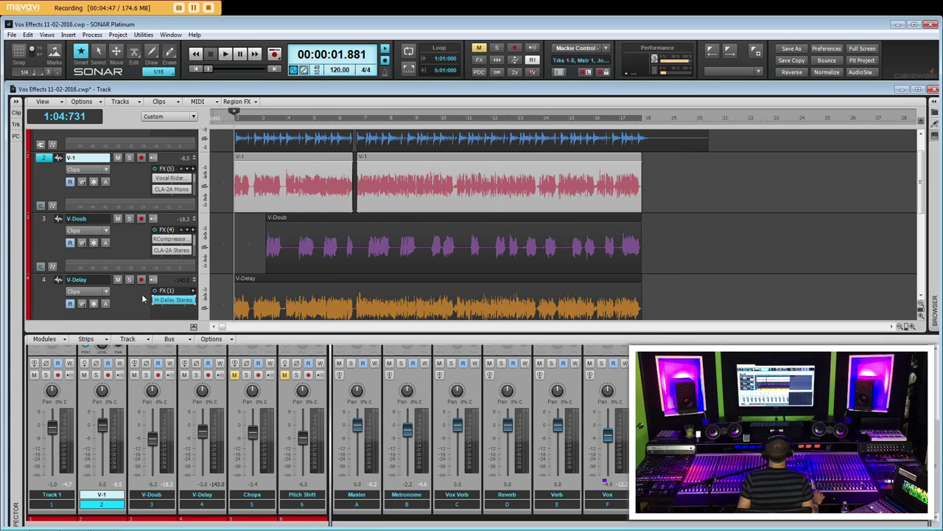
{"action": "double_click", "coordinate": [173, 299]}
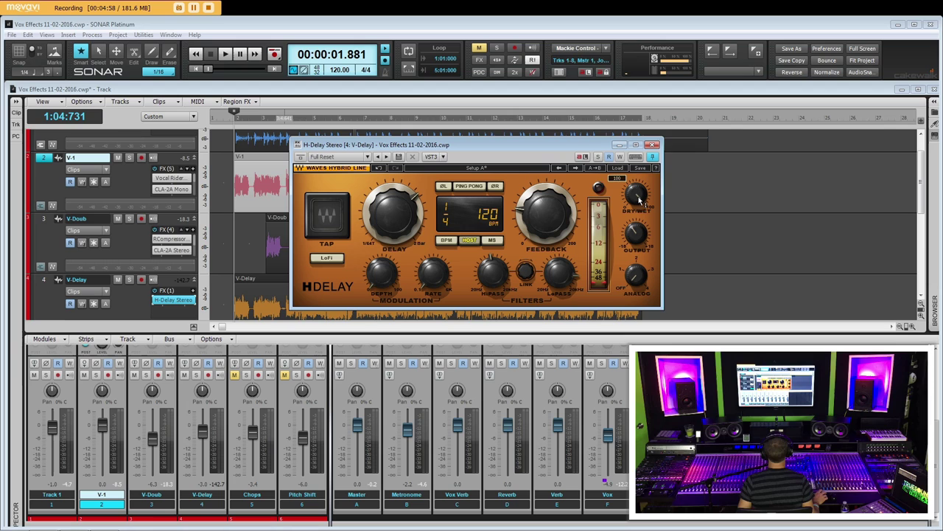
{"action": "left_click", "coordinate": [653, 146]}
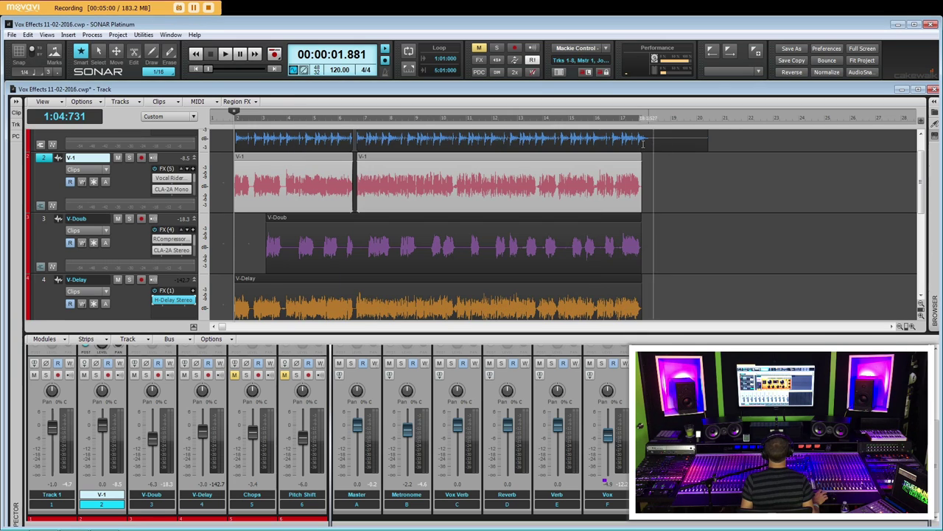
Solo the V-Delay track and audition the opening of its bounced vocal clip
{"action": "left_click", "coordinate": [129, 280]}
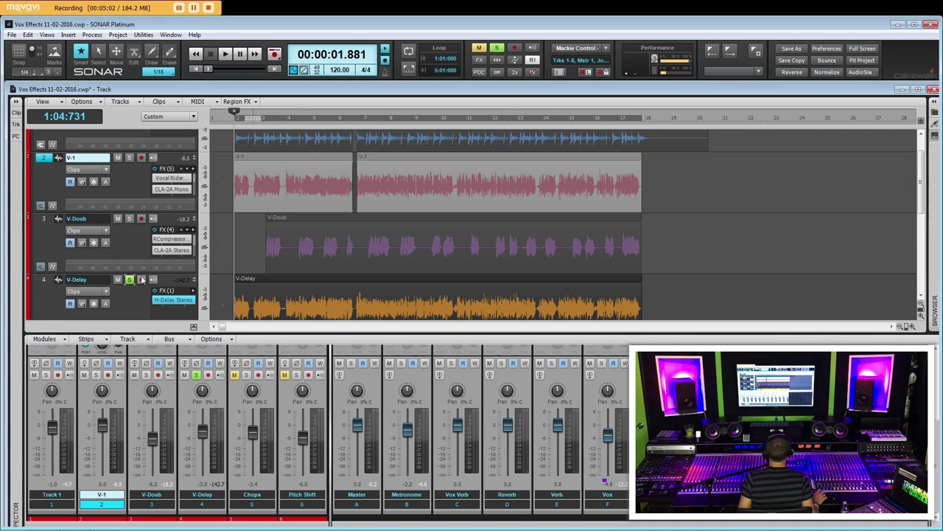
{"action": "scroll", "coordinate": [142, 280], "scroll_direction": "down", "scroll_amount": 2}
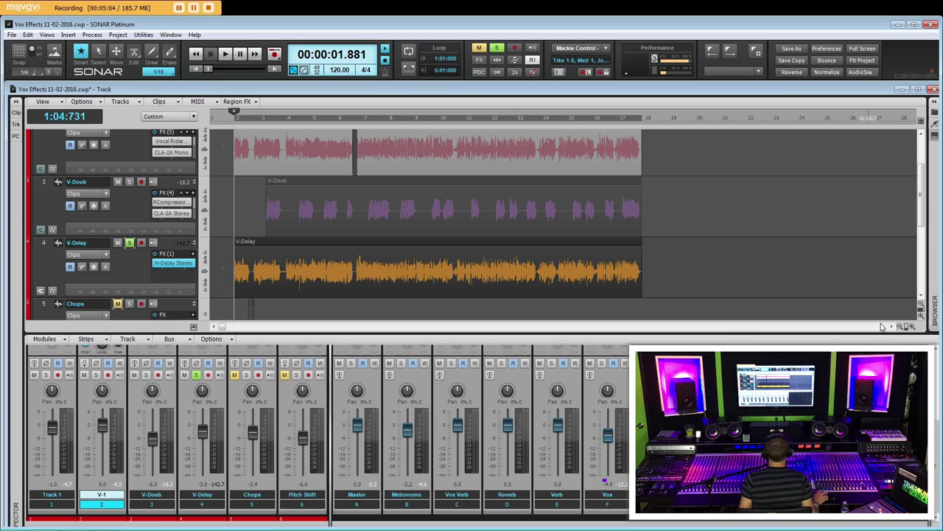
{"action": "left_click_drag", "start_coordinate": [906, 327], "coordinate": [925, 327]}
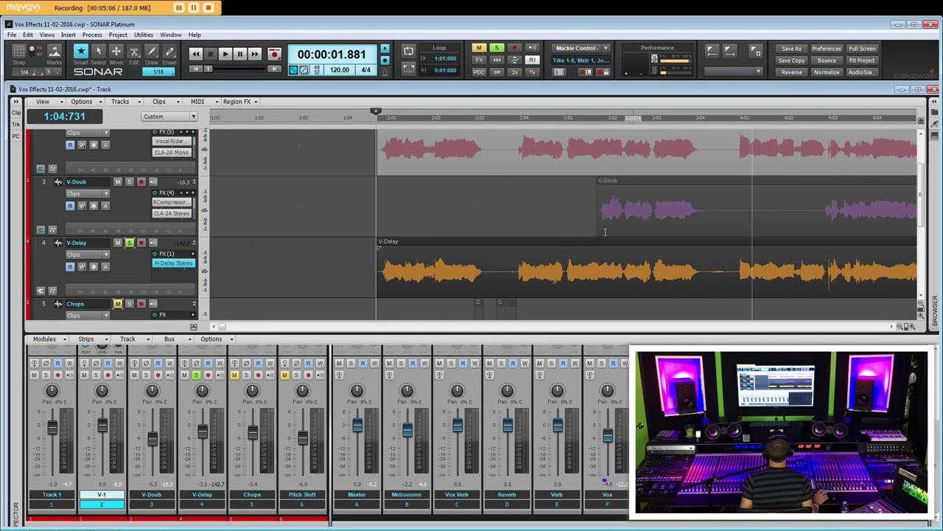
{"action": "key", "text": "space"}
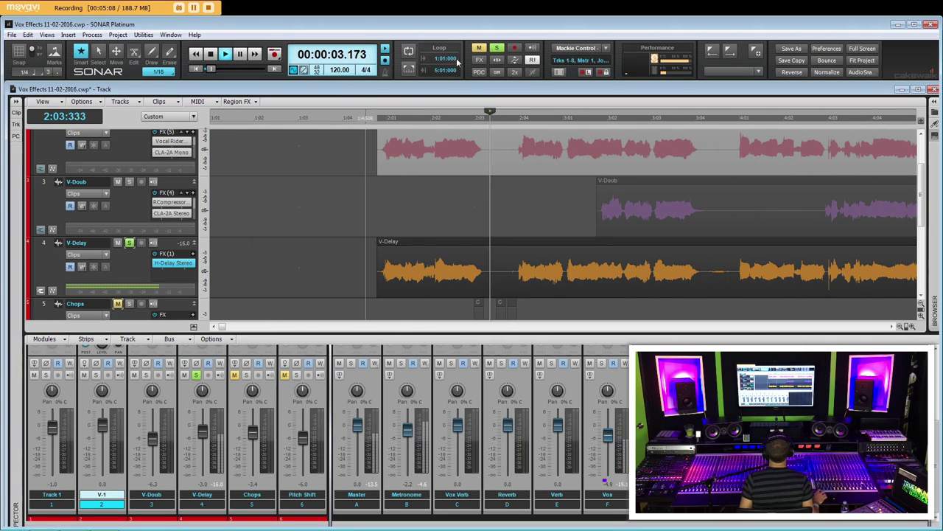
{"action": "key", "text": "space"}
{"action": "scroll", "coordinate": [383, 195], "scroll_direction": "up", "scroll_amount": 2}
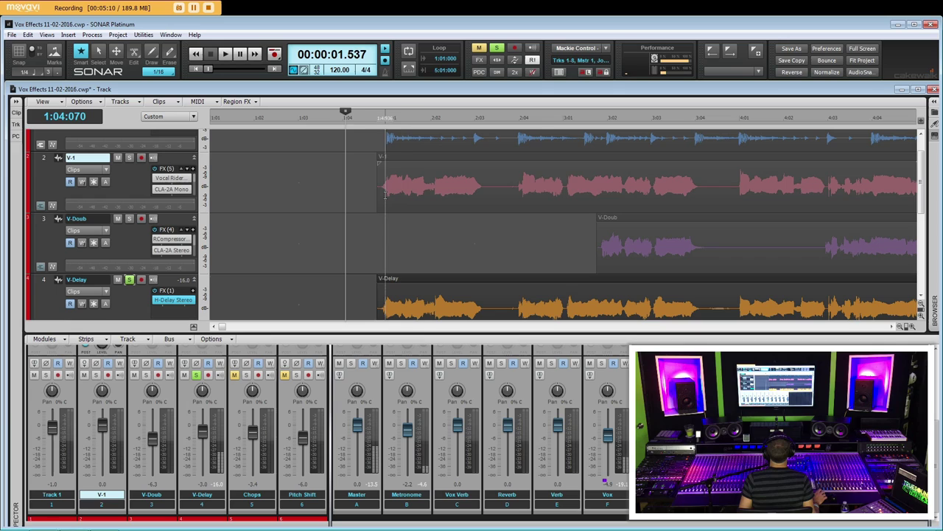
Inspect the low-pass filter in H-Delay Stereo, and play the soloed V-Delay clip from its start
{"action": "double_click", "coordinate": [173, 299]}
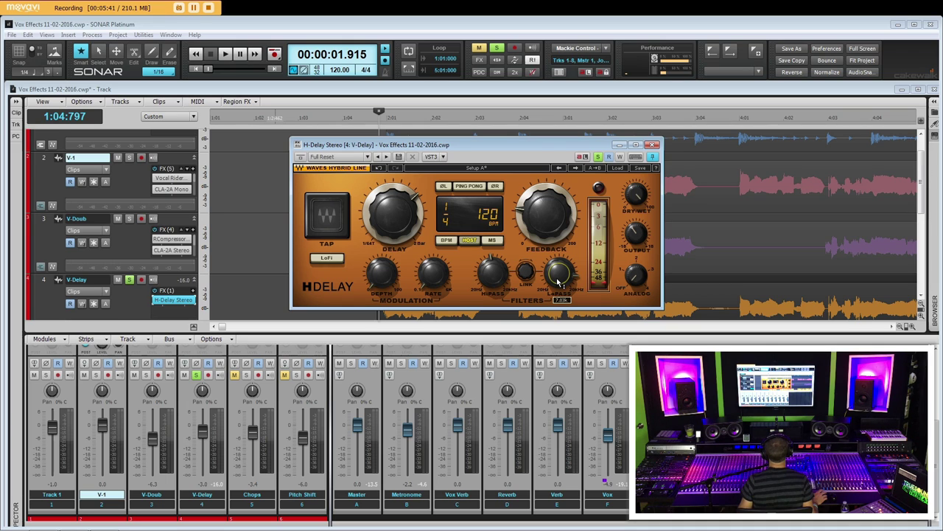
{"action": "left_click", "coordinate": [653, 145]}
{"action": "left_click", "coordinate": [376, 262]}
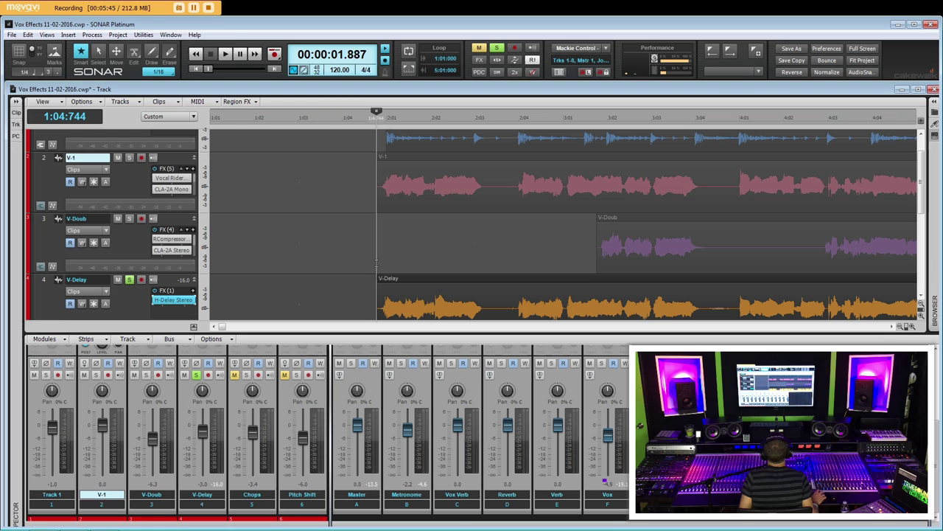
{"action": "key", "text": "space"}
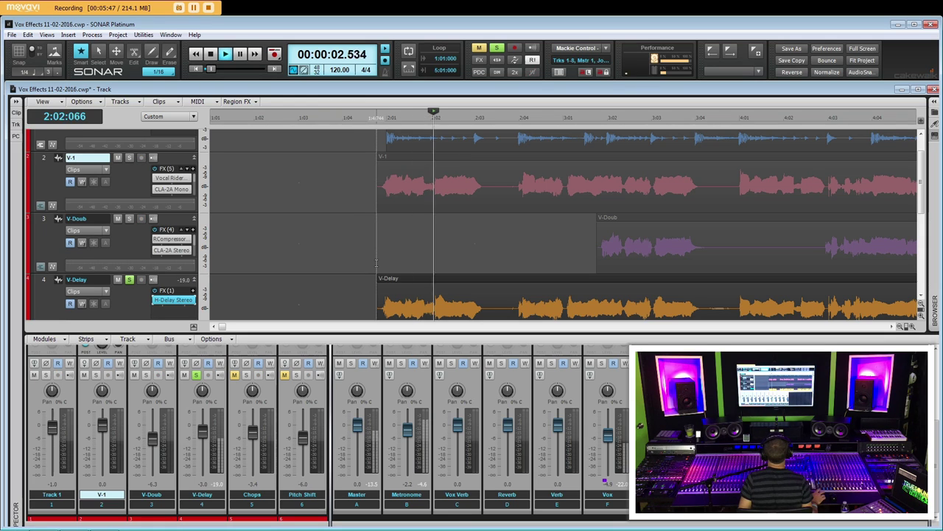
{"action": "key", "text": "space"}
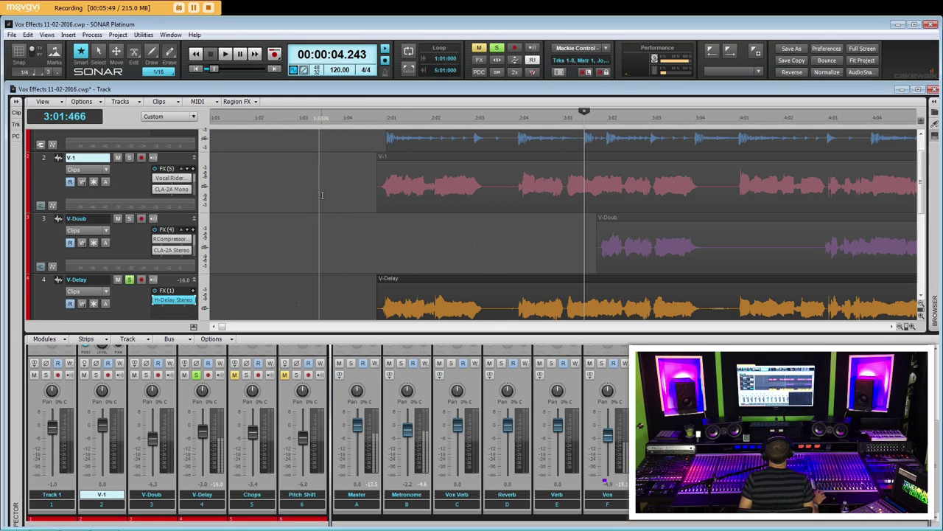
Solo the V-1 track alongside V-Delay and place the playhead just before the first vocal phrase
{"action": "left_click", "coordinate": [130, 160]}
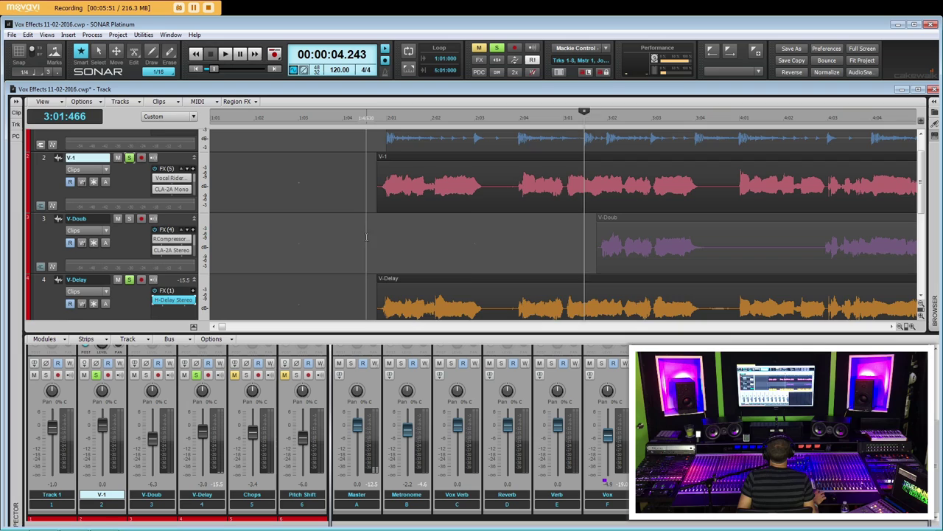
{"action": "left_click", "coordinate": [367, 184]}
{"action": "scroll", "coordinate": [368, 184], "scroll_direction": "down", "scroll_amount": 2}
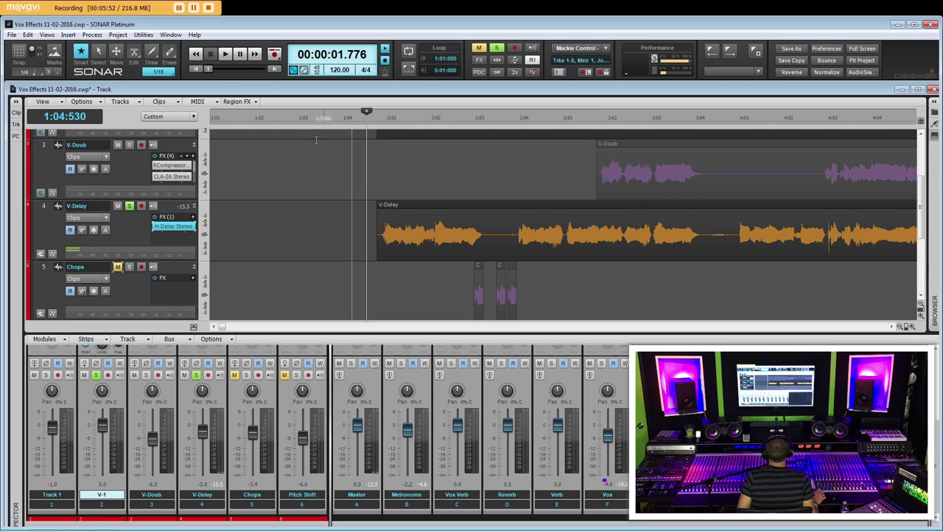
Erase the opening of the V-Delay clip up to about beat 2:02 and audition the cut against V-1
{"action": "left_click", "coordinate": [170, 50]}
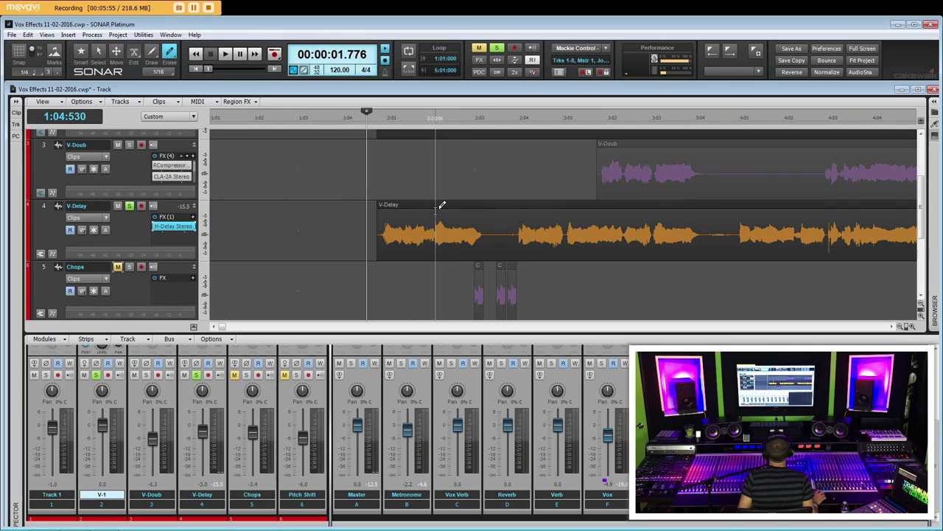
{"action": "left_click_drag", "start_coordinate": [435, 211], "coordinate": [356, 211]}
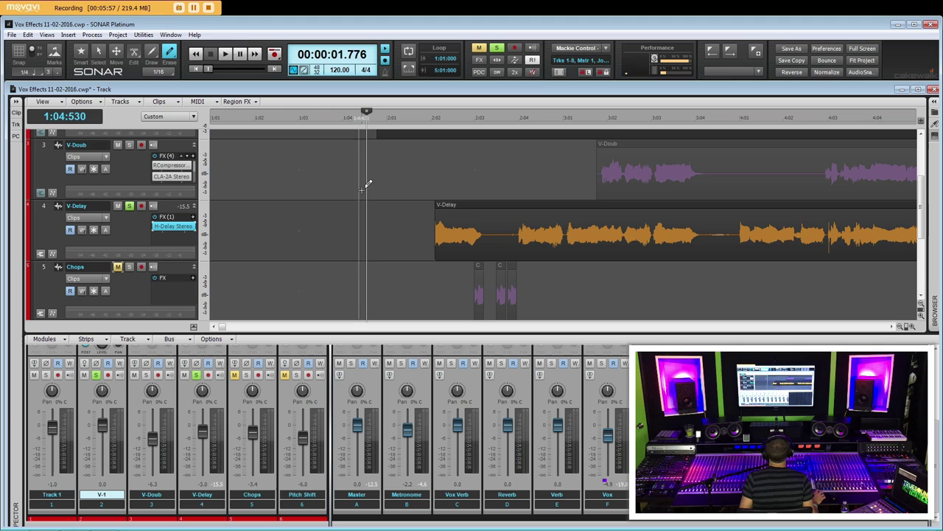
{"action": "left_click", "coordinate": [360, 191]}
{"action": "key", "text": "space"}
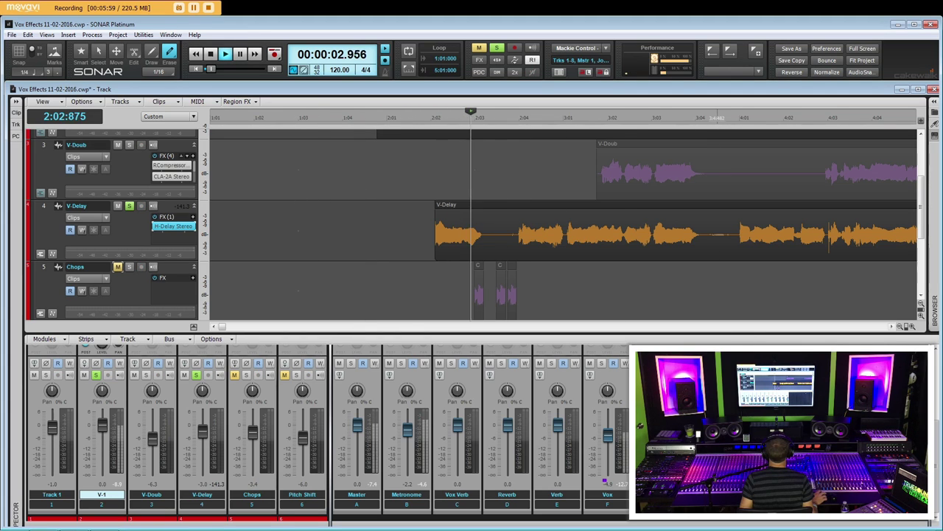
{"action": "key", "text": "ctrl+Right"}
{"action": "key", "text": "space"}
{"action": "scroll", "coordinate": [482, 217], "scroll_direction": "left", "scroll_amount": 3}
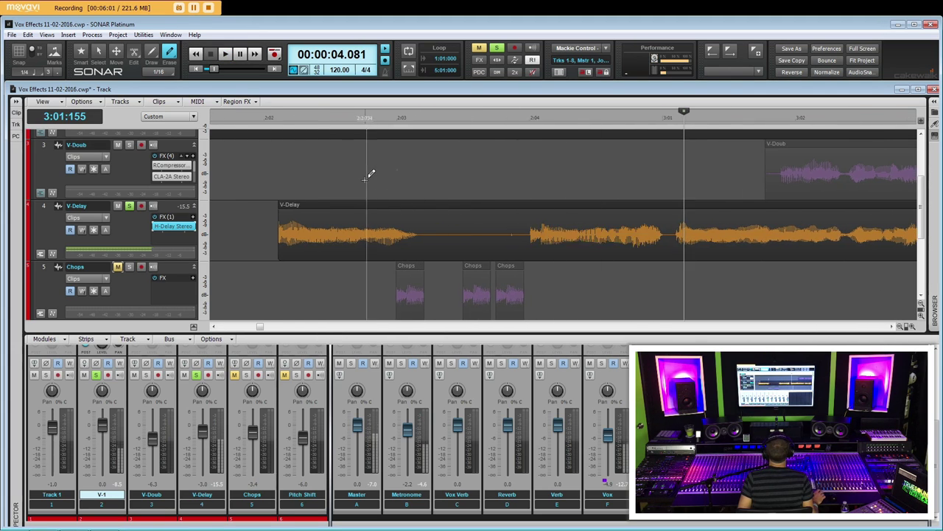
Extend the V-Delay clip's start back to slightly before beat 2:02, add a short fade-in and audition it
{"action": "left_click", "coordinate": [80, 51]}
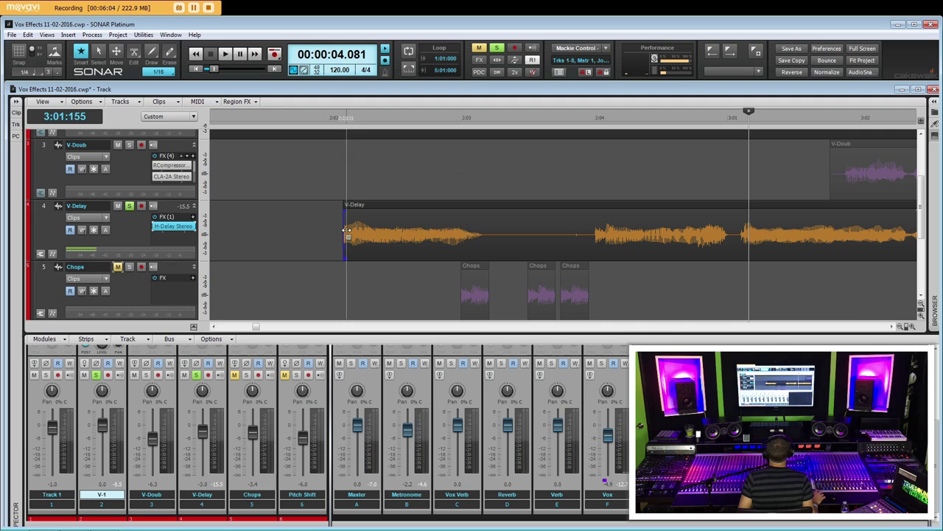
{"action": "mouse_move", "coordinate": [343, 237]}
{"action": "left_mouse_down"}
{"action": "mouse_move", "coordinate": [303, 240]}
{"action": "mouse_move", "coordinate": [327, 253]}
{"action": "mouse_move", "coordinate": [289, 255]}
{"action": "mouse_move", "coordinate": [310, 253]}
{"action": "left_mouse_up"}
{"action": "left_click", "coordinate": [310, 208]}
{"action": "key", "text": "space"}
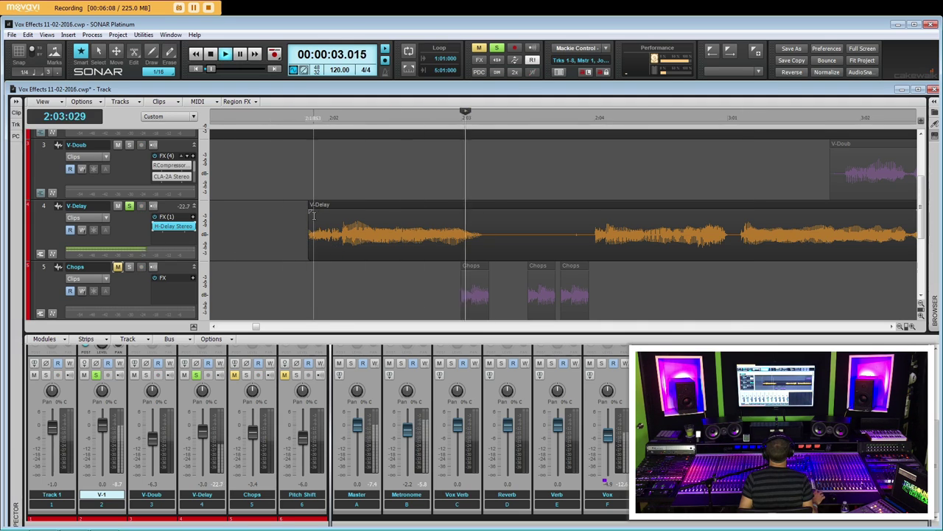
{"action": "key", "text": "space"}
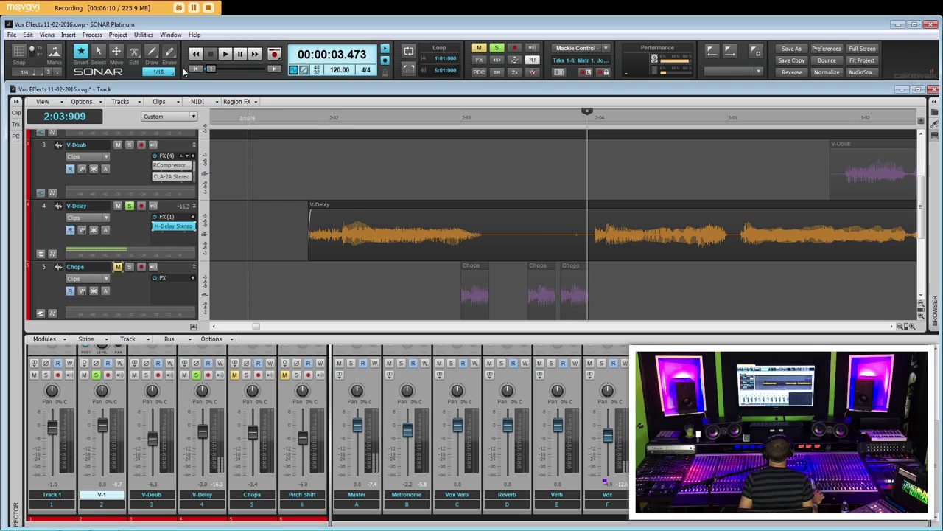
Erase V-Delay from the end of the first phrase to about 3:01:720 and add a short fade-out to the first clip
{"action": "key", "text": "F9"}
{"action": "left_click_drag", "start_coordinate": [494, 221], "coordinate": [828, 221]}
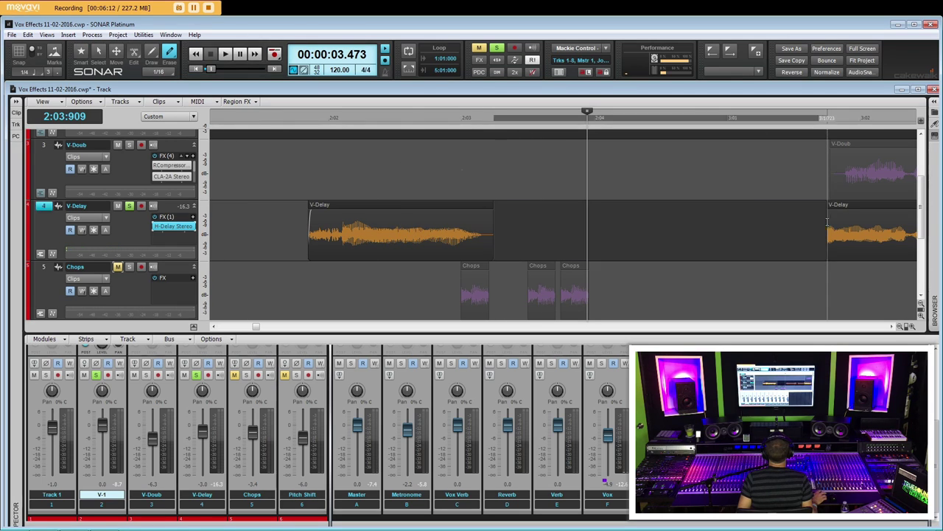
{"action": "left_click", "coordinate": [81, 51]}
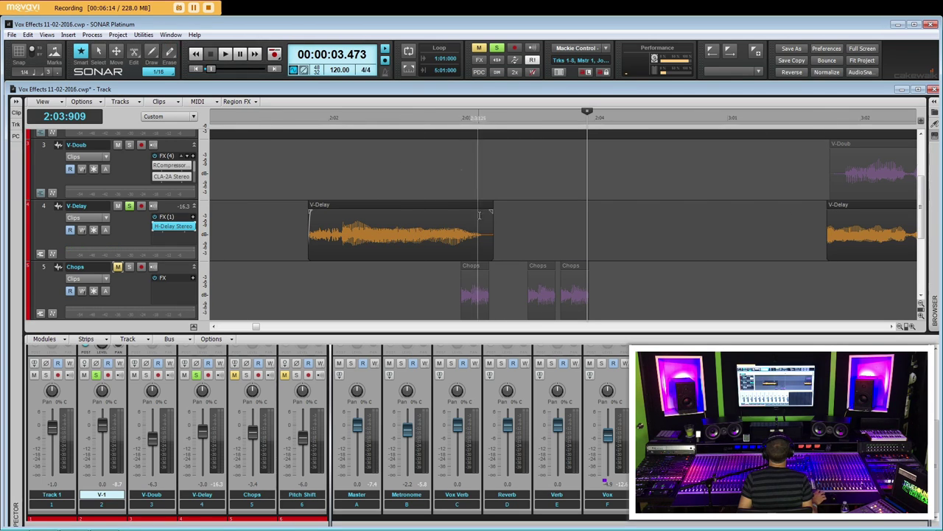
{"action": "left_click_drag", "start_coordinate": [491, 210], "coordinate": [480, 210]}
Audition the isolated V-Delay phrase with V-1, starting before the vocals and continuing into the second V-Delay clip
{"action": "left_click", "coordinate": [221, 191]}
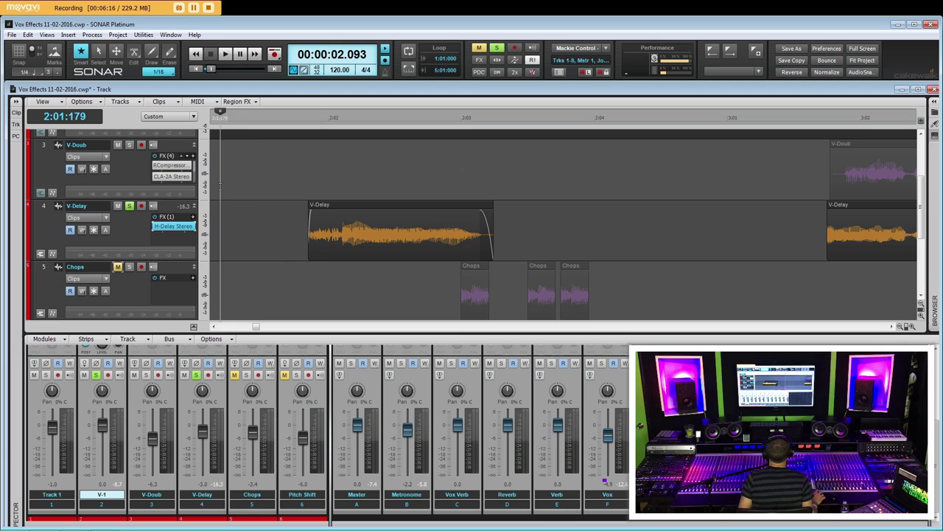
{"action": "key", "text": "space"}
{"action": "scroll", "coordinate": [435, 226], "scroll_direction": "up", "scroll_amount": 2}
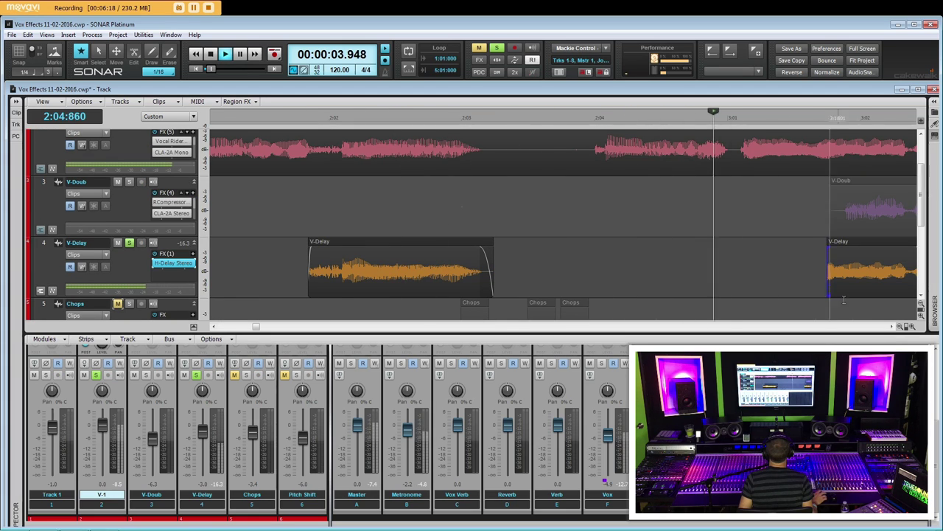
{"action": "left_click", "coordinate": [905, 327]}
{"action": "left_click", "coordinate": [905, 326]}
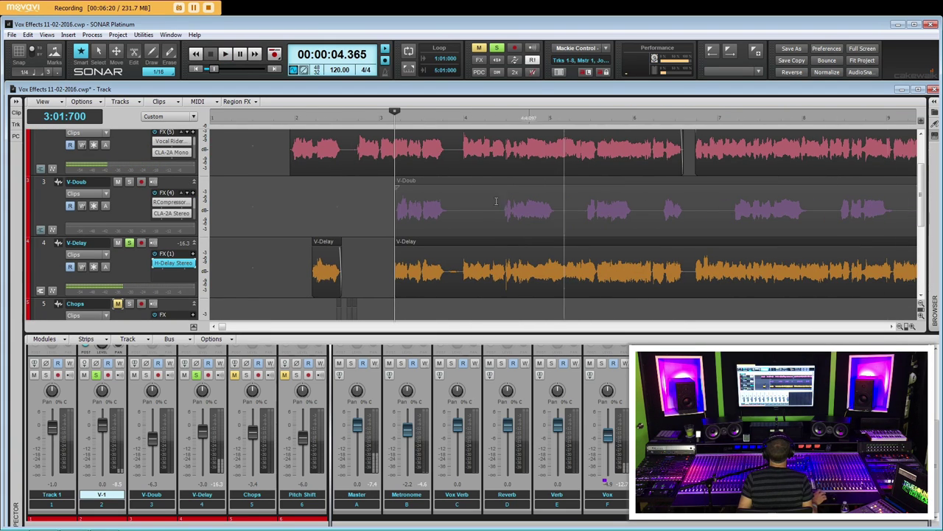
{"action": "left_click", "coordinate": [278, 189]}
{"action": "key", "text": "space"}
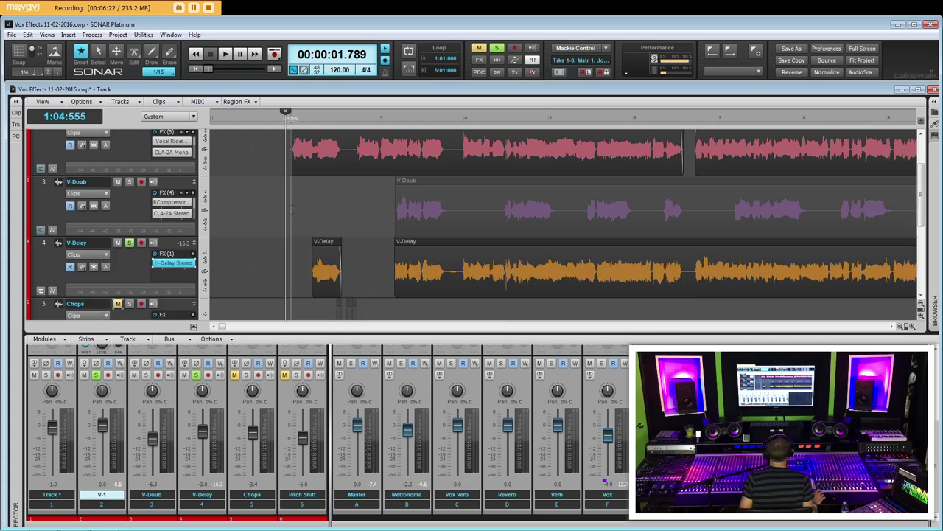
{"action": "scroll", "coordinate": [156, 175], "scroll_direction": "up", "scroll_amount": 2}
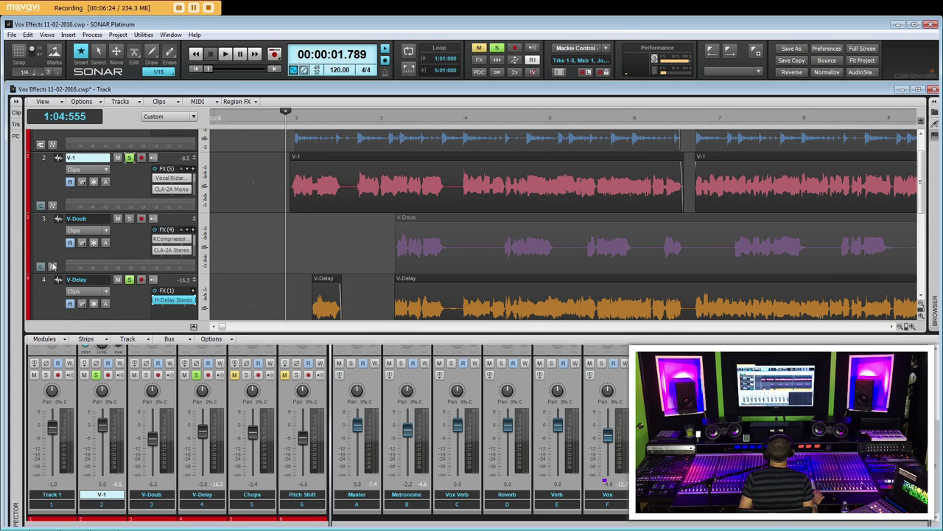
{"action": "key", "text": "space"}
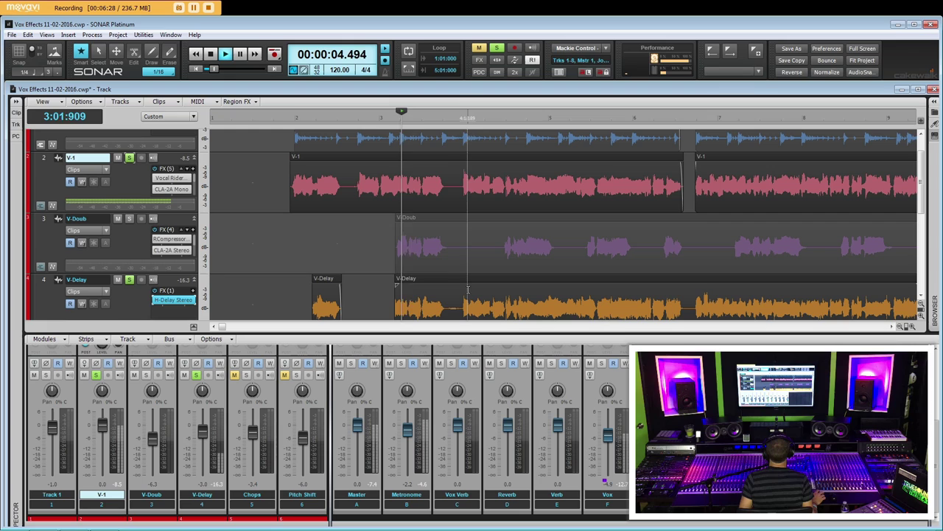
{"action": "key", "text": "space"}
Trim the start of the second V-Delay clip to about 3:02:350 and add a short fade-in, enlarging the track area
{"action": "left_click_drag", "start_coordinate": [397, 309], "coordinate": [407, 309]}
{"action": "left_click", "coordinate": [402, 310]}
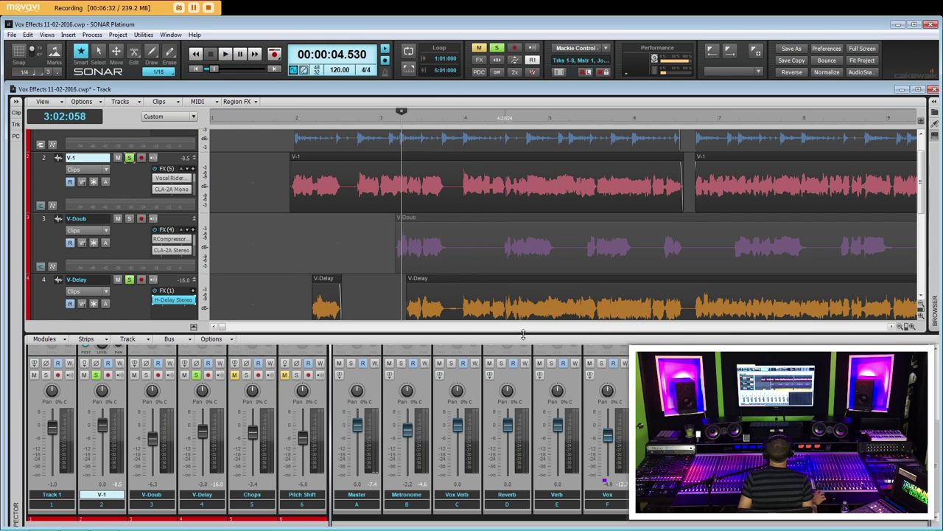
{"action": "left_click_drag", "start_coordinate": [523, 335], "coordinate": [552, 387]}
{"action": "key", "text": "ctrl+Right"}
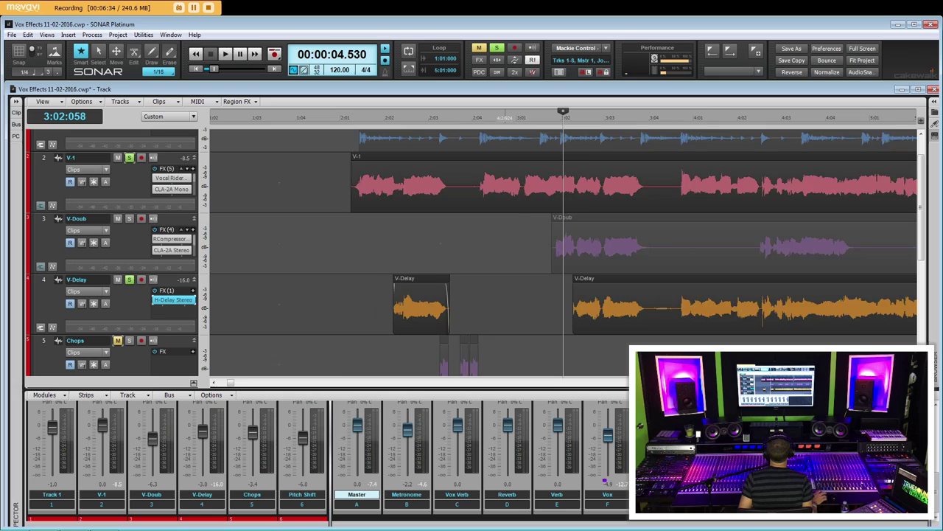
{"action": "key", "text": "ctrl+Right"}
{"action": "left_click_drag", "start_coordinate": [588, 321], "coordinate": [595, 320]}
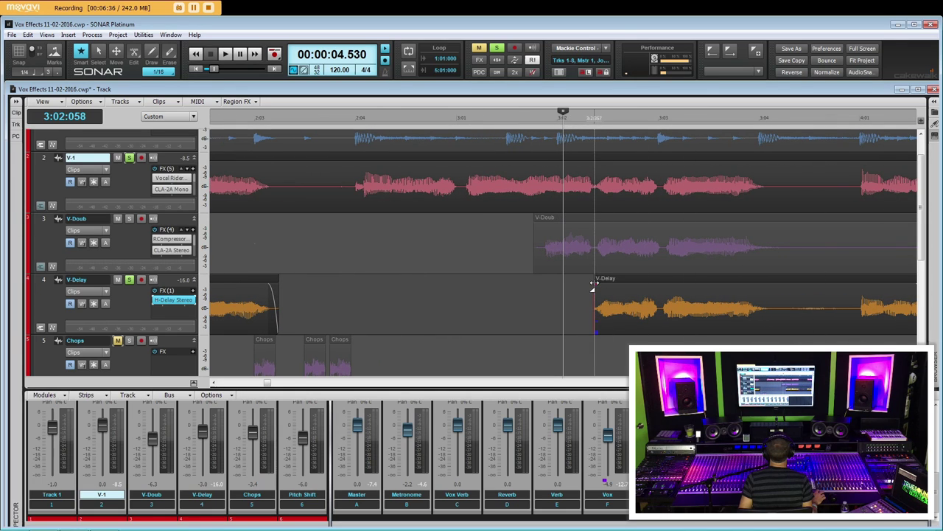
{"action": "left_click_drag", "start_coordinate": [594, 283], "coordinate": [600, 287]}
Audition the entry of the trimmed second V-Delay clip together with V-1, replaying from shortly before it
{"action": "left_click", "coordinate": [486, 322]}
{"action": "key", "text": "space"}
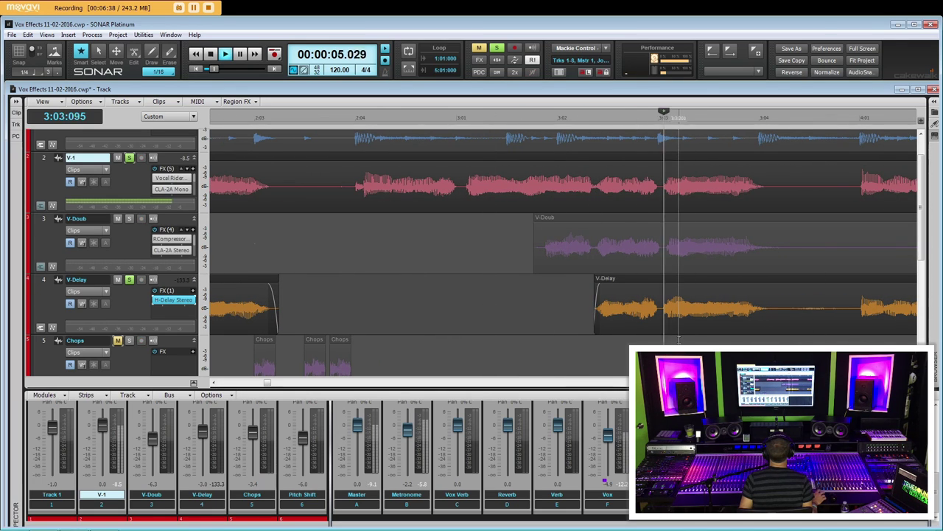
{"action": "key", "text": "space"}
{"action": "left_click", "coordinate": [488, 328]}
{"action": "key", "text": "space"}
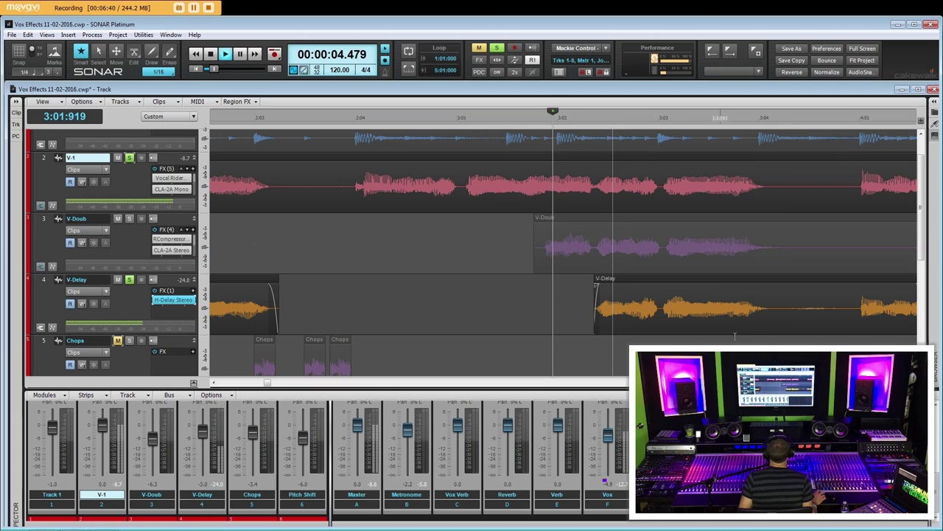
{"action": "key", "text": "space"}
{"action": "key", "text": "ctrl+Left"}
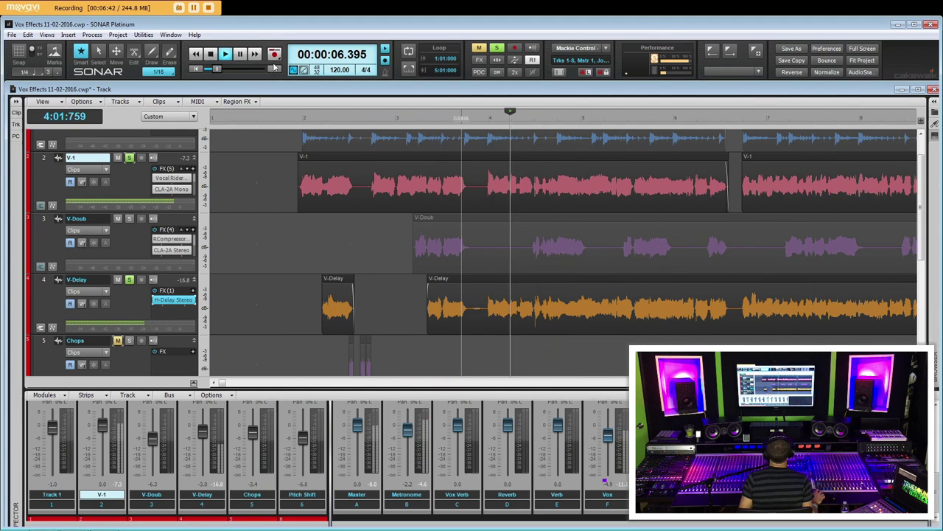
Erase V-Delay from just after its second phrase to about 6:01:840 and play on from before that phrase
{"action": "key", "text": "space"}
{"action": "key", "text": "F9"}
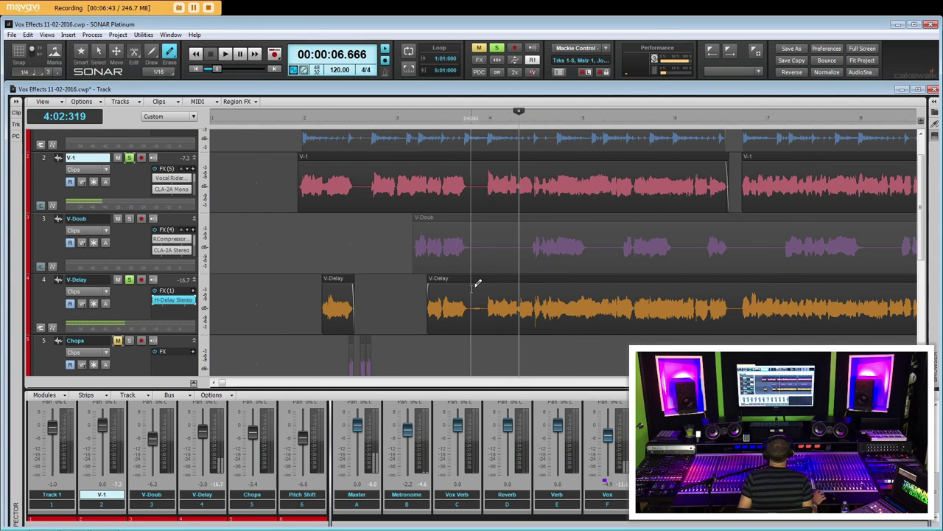
{"action": "left_click_drag", "start_coordinate": [471, 288], "coordinate": [695, 297]}
{"action": "key", "text": "Delete"}
{"action": "left_click", "coordinate": [419, 321]}
{"action": "key", "text": "space"}
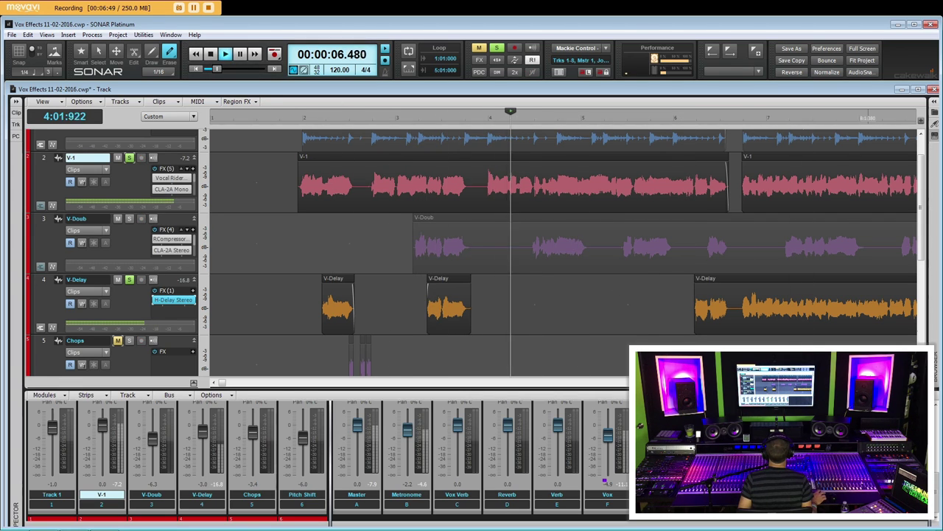
Erase V-Delay after its third phrase, from about 6:03:280 to 7:02, and add short fades to both ends of the third clip
{"action": "key", "text": "ctrl+Right"}
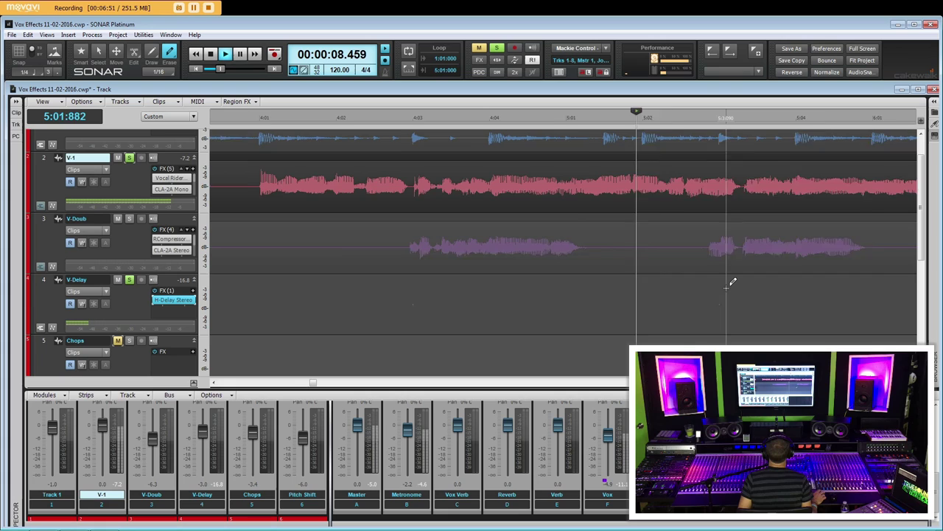
{"action": "scroll", "coordinate": [732, 282], "scroll_direction": "right", "scroll_amount": 10}
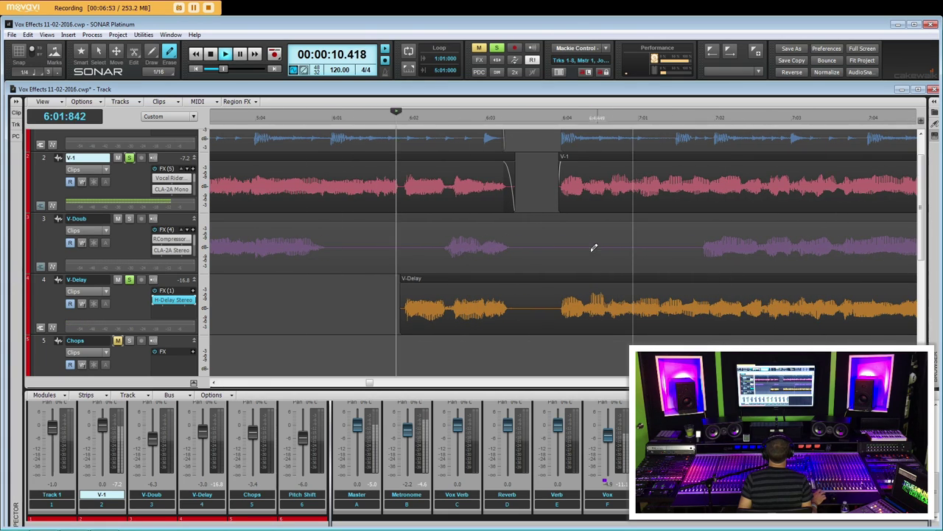
{"action": "left_click_drag", "start_coordinate": [513, 293], "coordinate": [692, 294]}
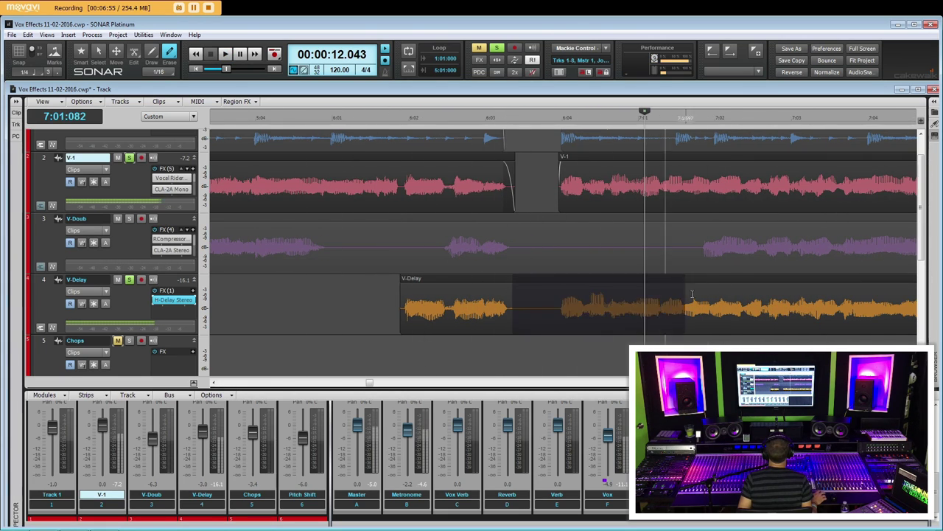
{"action": "key", "text": "Delete"}
{"action": "key", "text": "F5"}
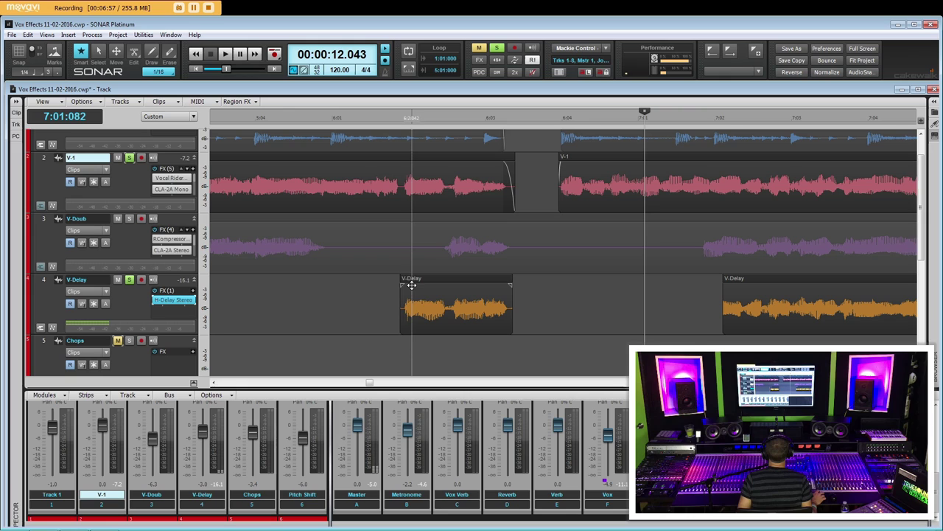
{"action": "left_click", "coordinate": [527, 283]}
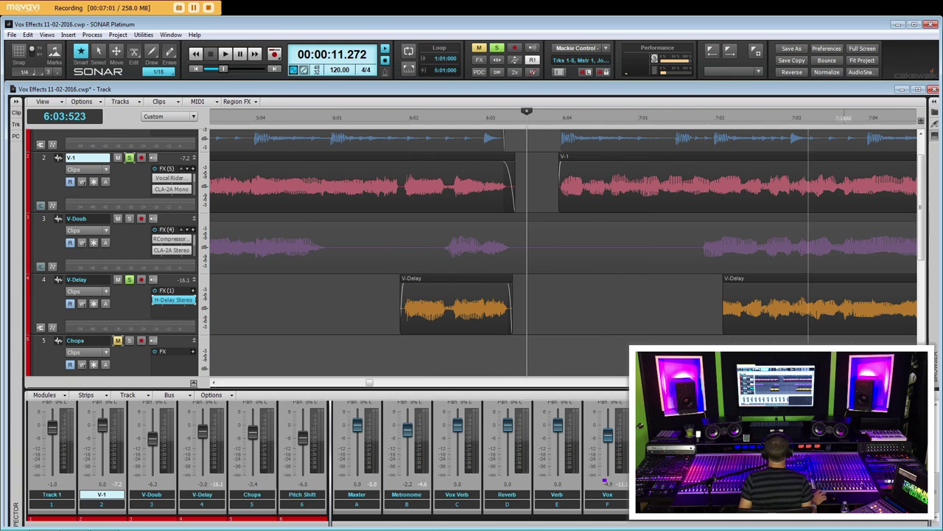
Trim the start of the remaining V-Delay clip to about 10:01:720 and audition its entry
{"action": "scroll", "coordinate": [754, 320], "scroll_direction": "down", "scroll_amount": 5}
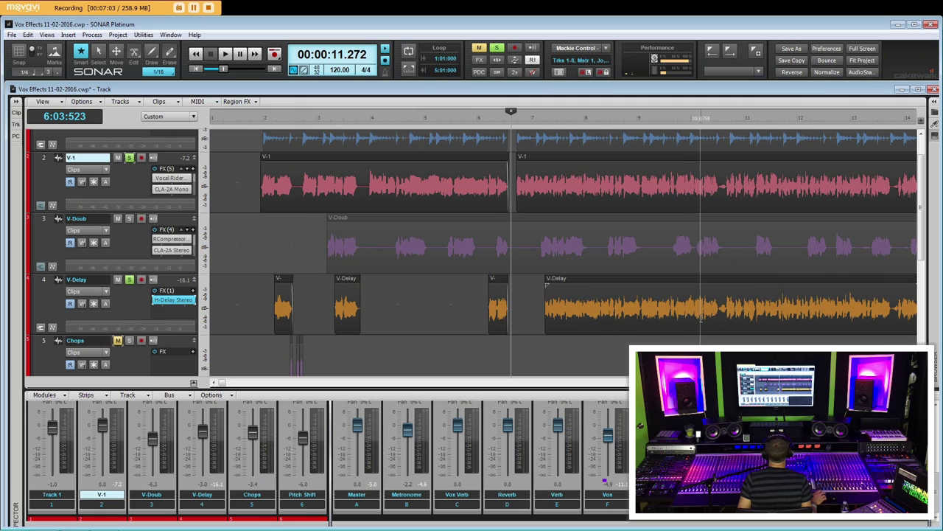
{"action": "scroll", "coordinate": [701, 320], "scroll_direction": "right", "scroll_amount": 3}
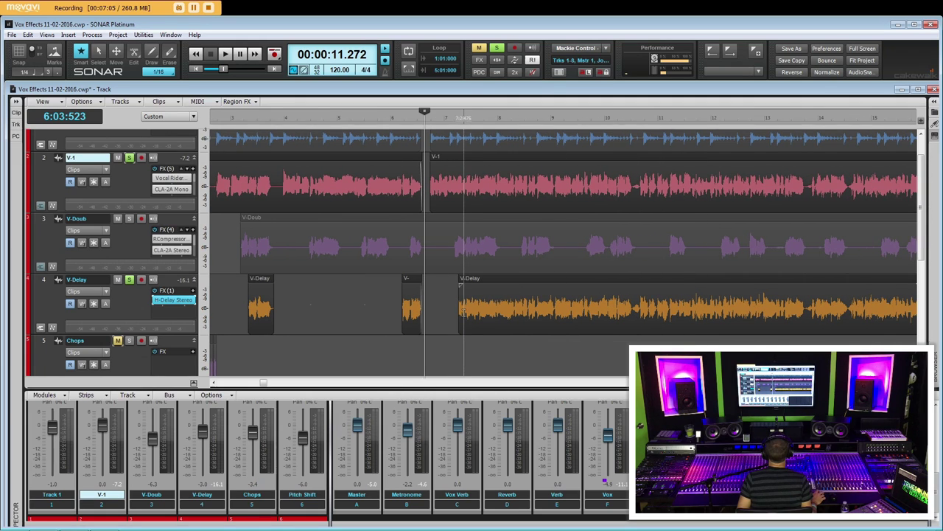
{"action": "left_click_drag", "start_coordinate": [459, 317], "coordinate": [617, 319]}
{"action": "left_click", "coordinate": [603, 328]}
{"action": "key", "text": "space"}
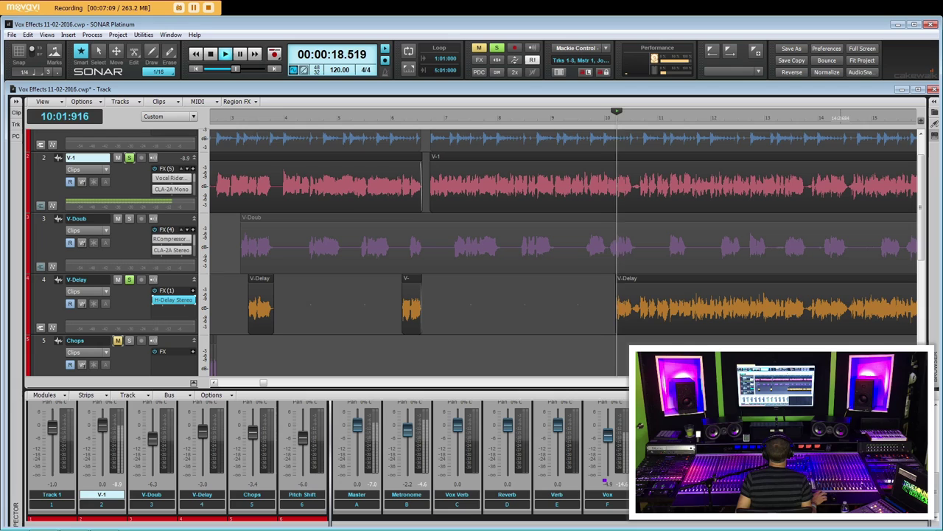
Isolate the phrase near 10:02 by erasing V-Delay from about 10:03 onward
{"action": "scroll", "coordinate": [783, 271], "scroll_direction": "up", "scroll_amount": 4}
{"action": "key", "text": "space"}
{"action": "key", "text": "F9"}
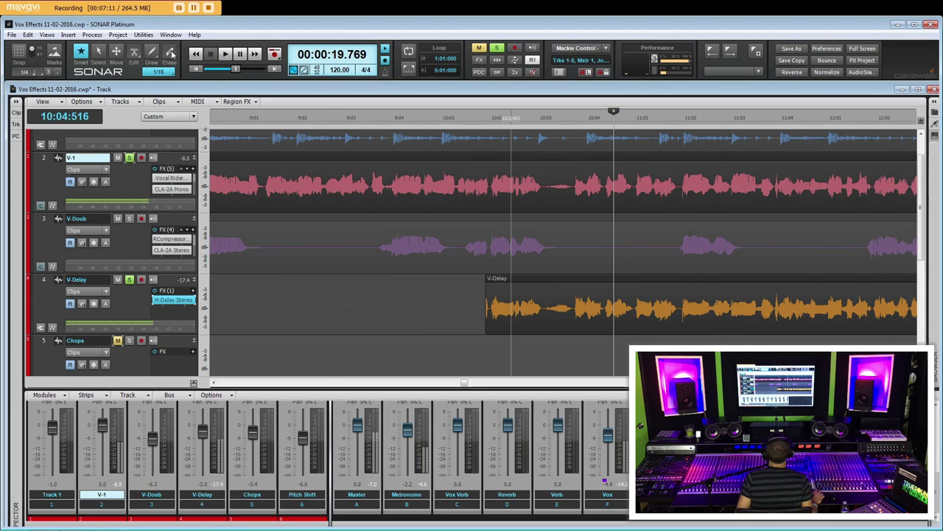
{"action": "left_click_drag", "start_coordinate": [548, 291], "coordinate": [697, 292]}
{"action": "left_click", "coordinate": [739, 310]}
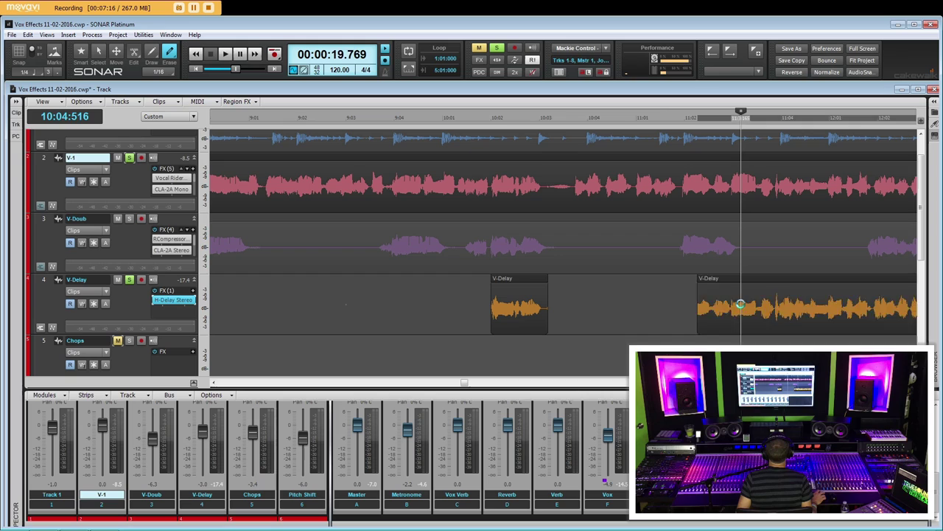
Add a short fade-in and fade-out to the fourth V-Delay clip and place the playhead shortly before it
{"action": "left_click", "coordinate": [81, 52]}
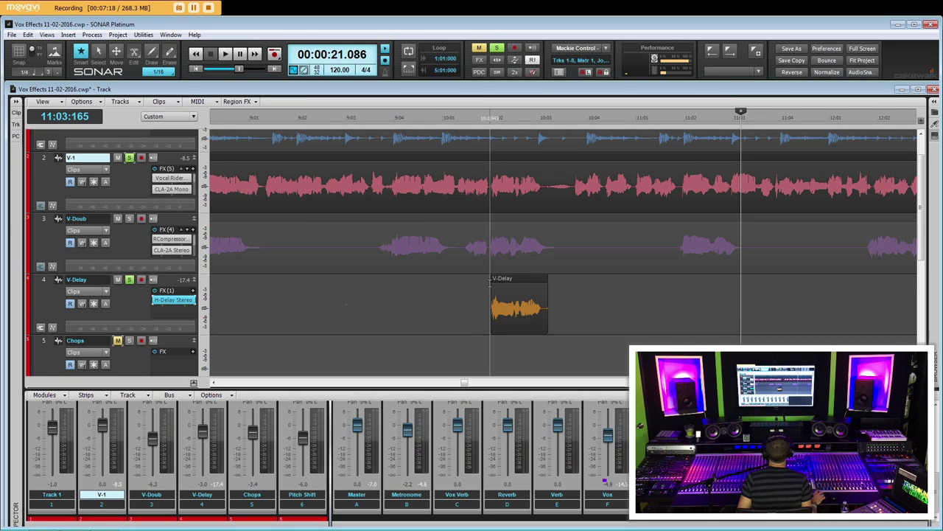
{"action": "left_click_drag", "start_coordinate": [492, 283], "coordinate": [541, 283]}
{"action": "left_click", "coordinate": [464, 297]}
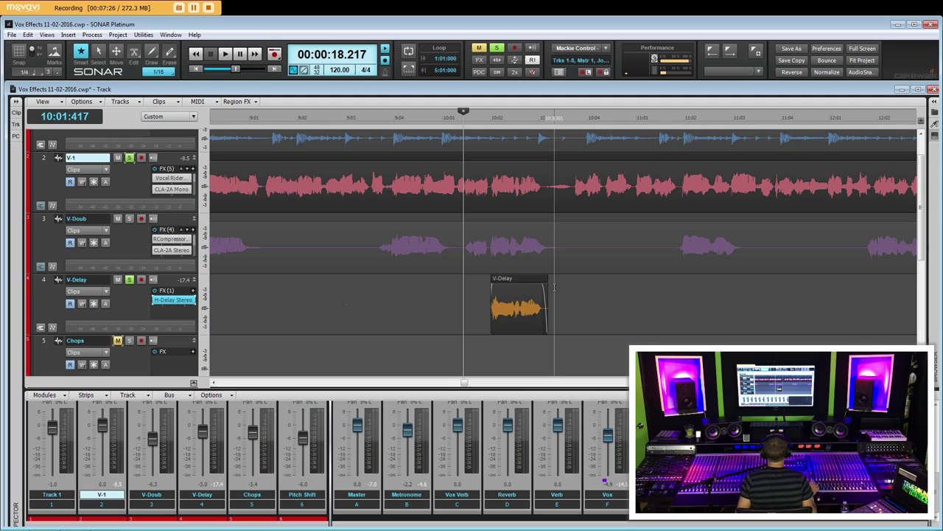
{"action": "left_click", "coordinate": [448, 295]}
{"action": "left_click", "coordinate": [475, 294]}
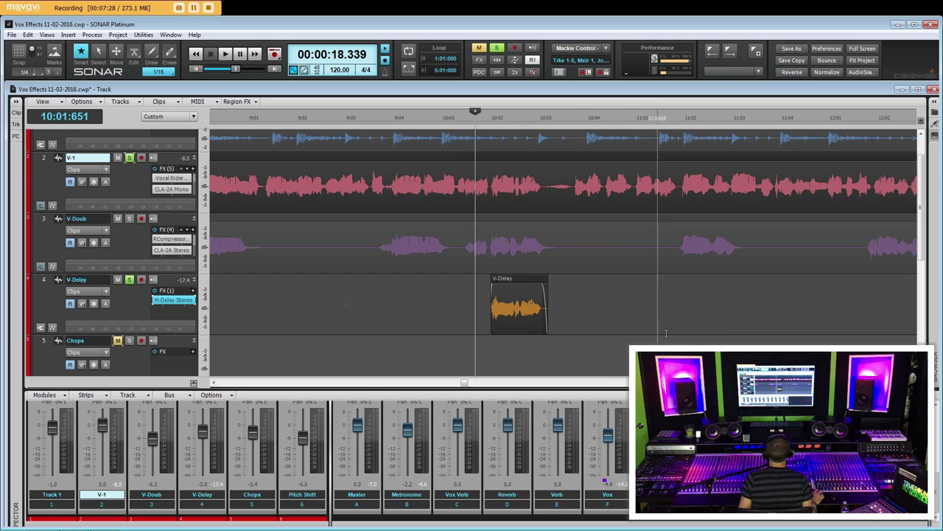
Turn off solo on all tracks so the full mix plays
{"action": "key", "text": "ctrl+Left"}
{"action": "key", "text": "ctrl+Left"}
{"action": "key", "text": "ctrl+Left"}
{"action": "key", "text": "ctrl+Left"}
{"action": "key", "text": "ctrl+Left"}
{"action": "key", "text": "ctrl+Left"}
{"action": "key", "text": "ctrl+Left"}
{"action": "key", "text": "ctrl+Left"}
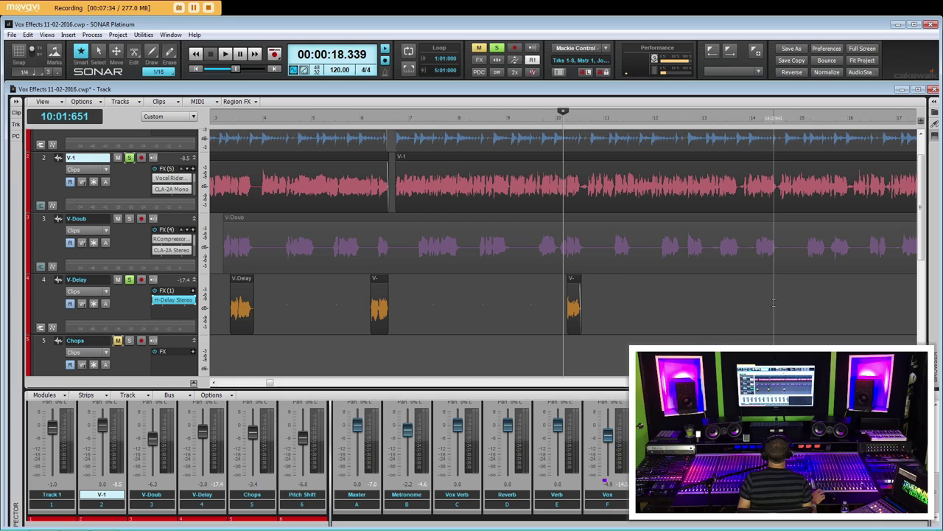
{"action": "scroll", "coordinate": [457, 313], "scroll_direction": "left", "scroll_amount": 4}
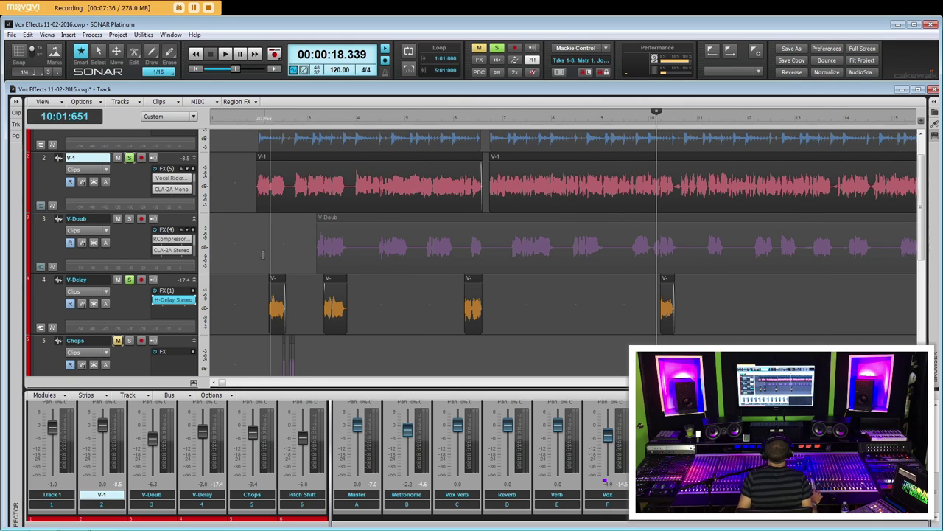
{"action": "left_click", "coordinate": [248, 116]}
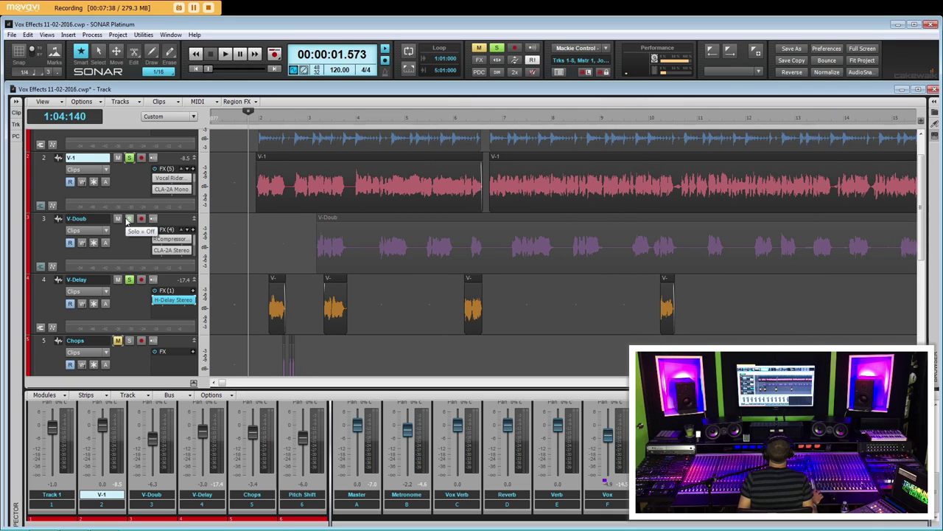
{"action": "left_click", "coordinate": [129, 219]}
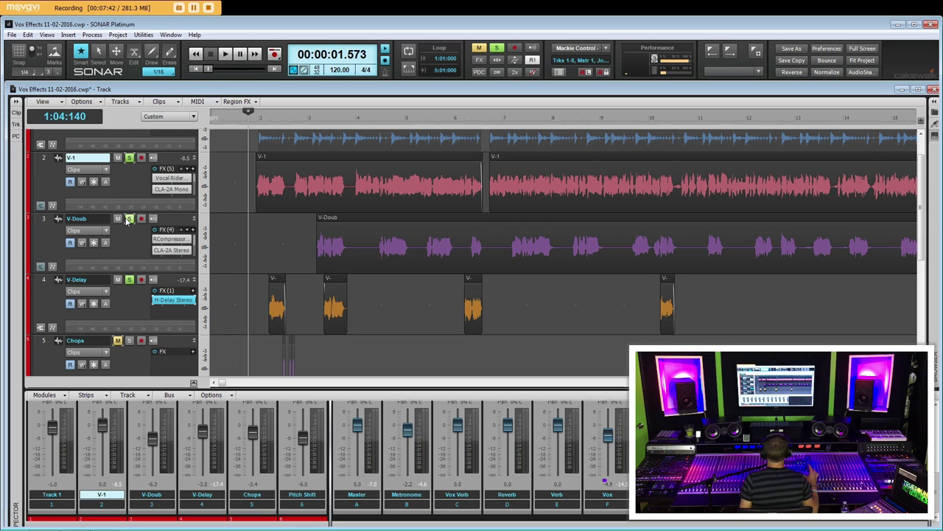
{"action": "left_click", "coordinate": [496, 48]}
Play the full mix from just before the vocals past the fourth V-Delay clip and return to about 2:01:109
{"action": "left_click", "coordinate": [251, 245]}
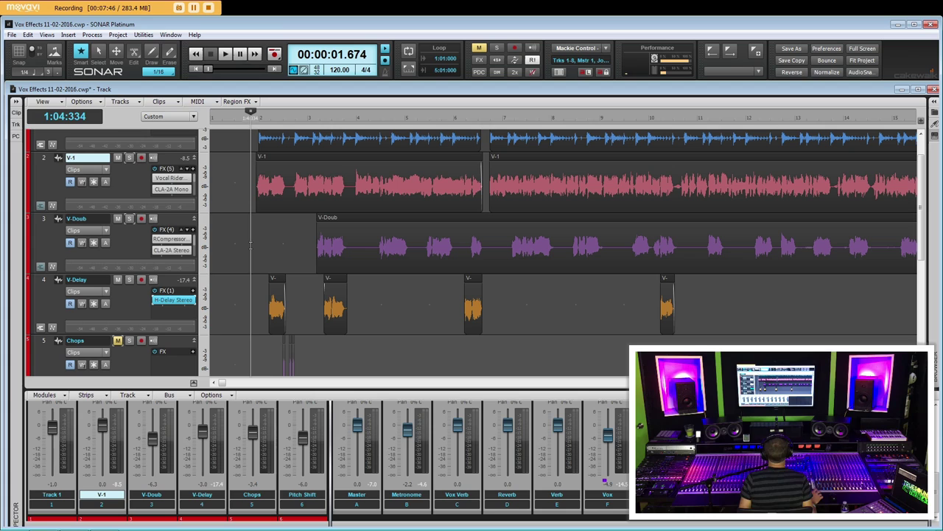
{"action": "key", "text": "space"}
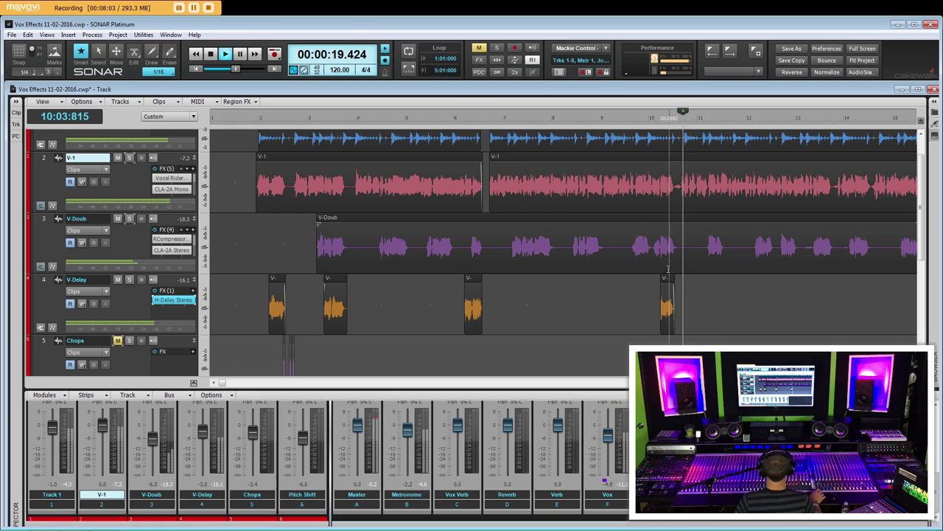
{"action": "key", "text": "space"}
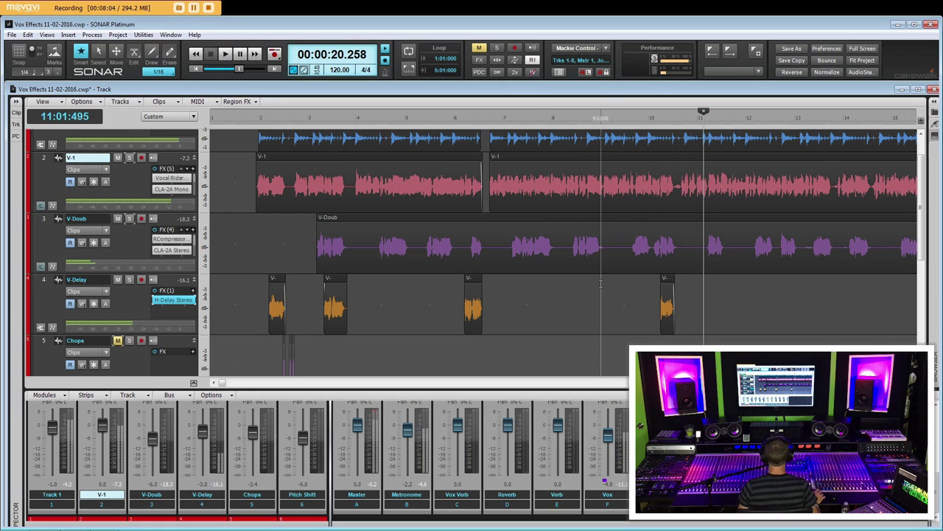
{"action": "left_click", "coordinate": [547, 305]}
{"action": "left_click", "coordinate": [264, 243]}
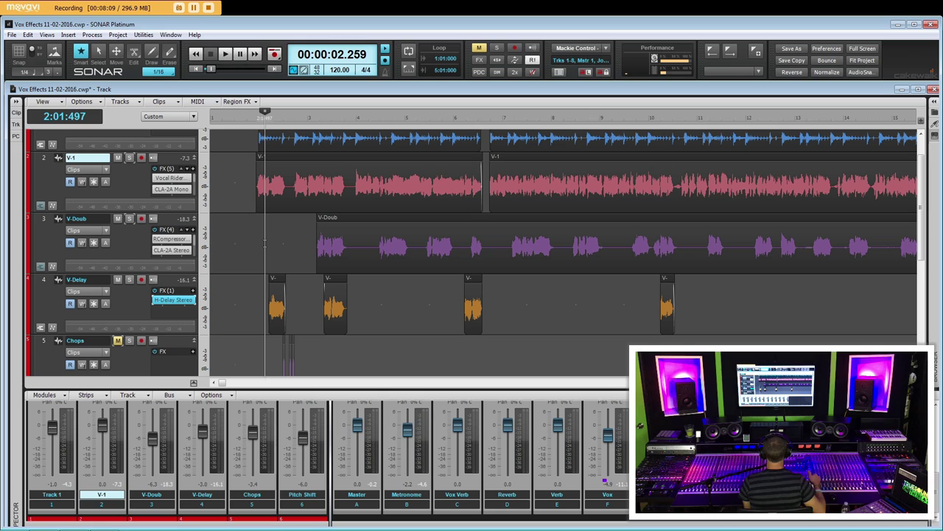
{"action": "left_click", "coordinate": [260, 241]}
{"action": "scroll", "coordinate": [259, 241], "scroll_direction": "down", "scroll_amount": 1}
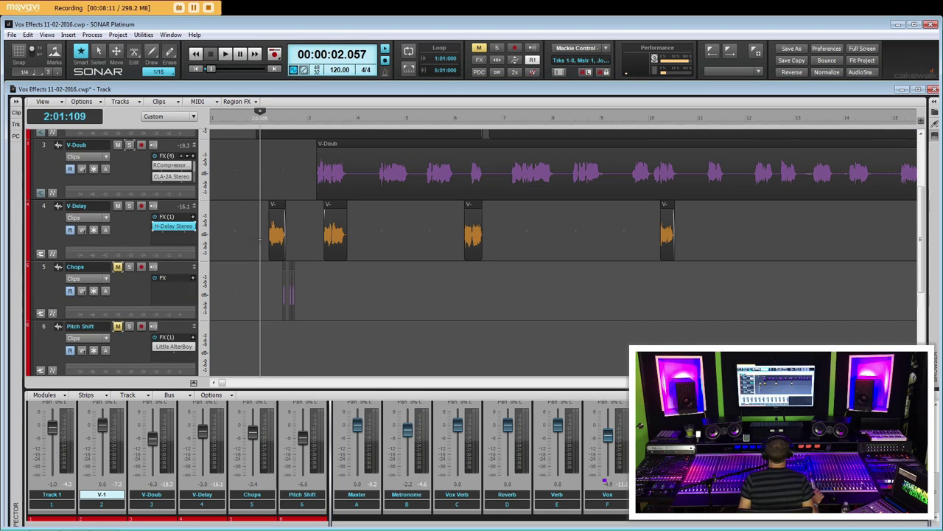
{"action": "scroll", "coordinate": [368, 259], "scroll_direction": "up", "scroll_amount": 2}
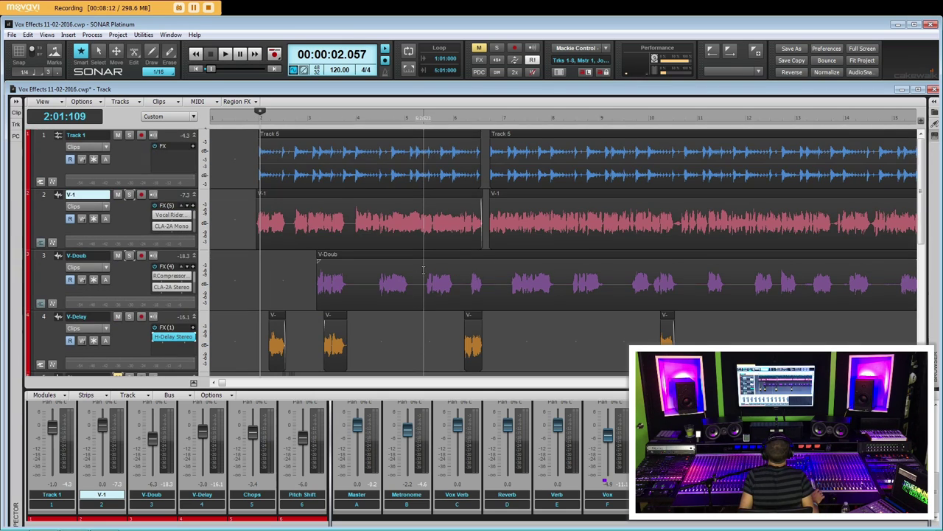
Open H-Delay Stereo on the V-Delay track and audition the mix from just before the vocals
{"action": "left_click", "coordinate": [42, 320]}
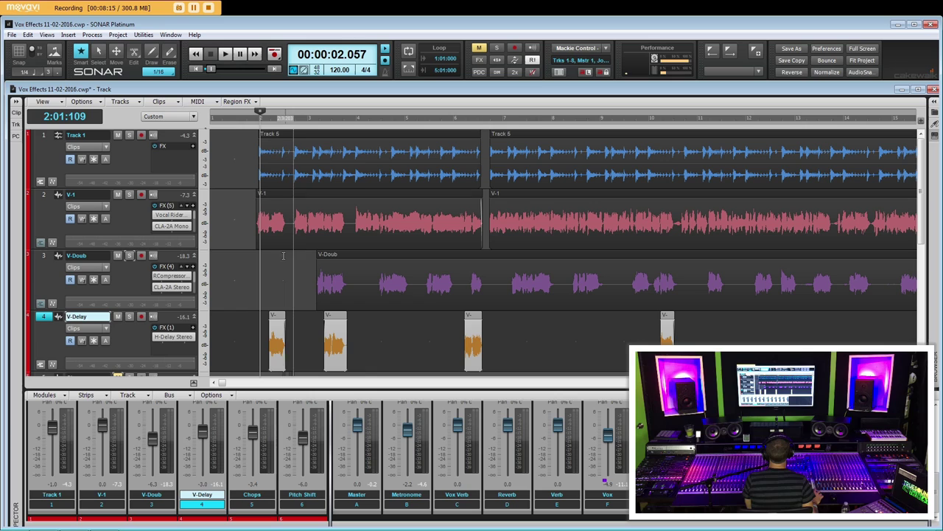
{"action": "double_click", "coordinate": [175, 338]}
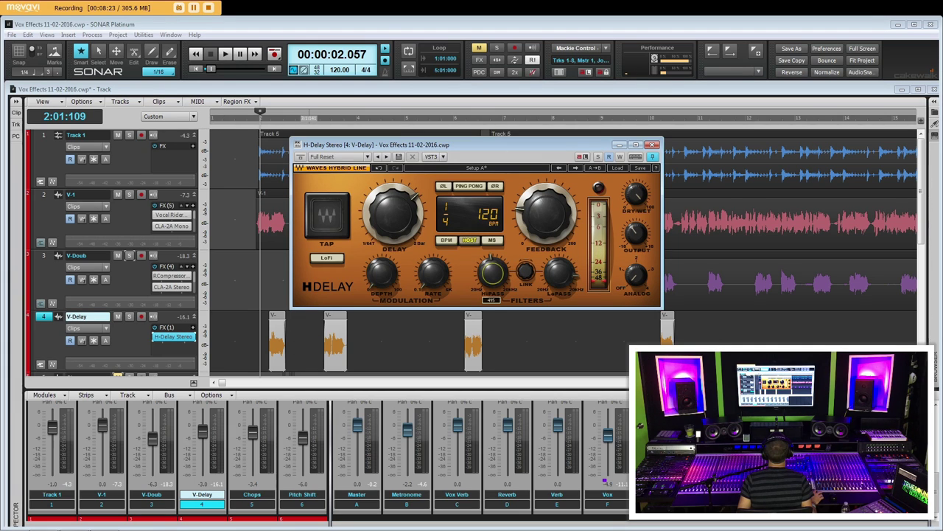
{"action": "left_click", "coordinate": [248, 275]}
{"action": "key", "text": "space"}
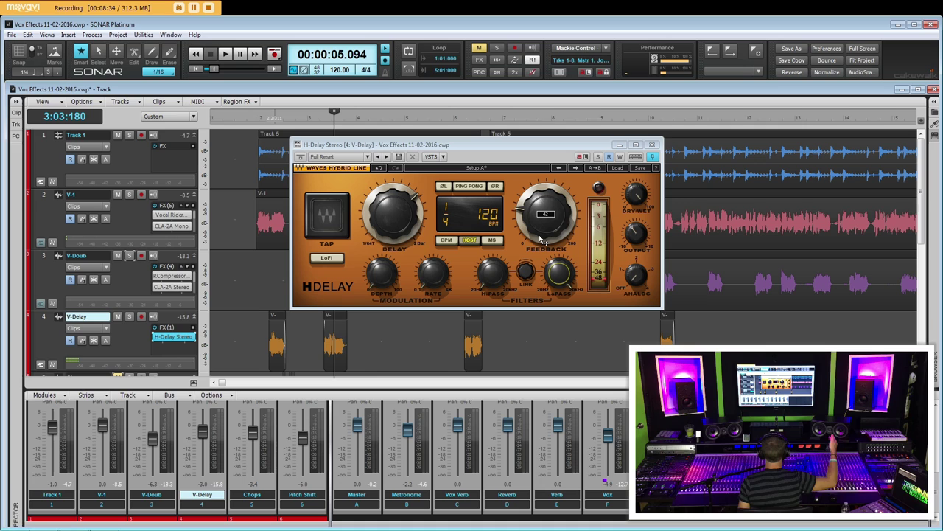
Lower the H-Delay feedback to about 16 and audition the delayed phrases
{"action": "left_click_drag", "start_coordinate": [548, 230], "coordinate": [547, 251]}
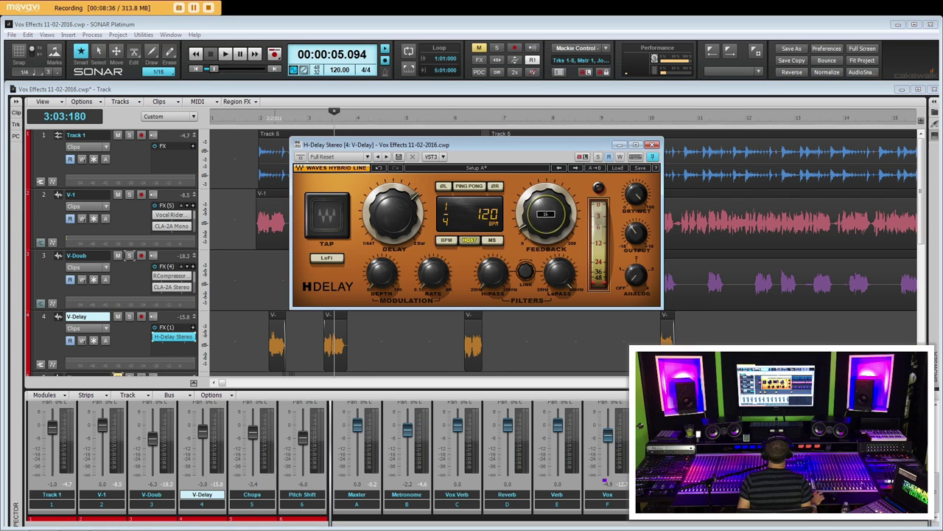
{"action": "key", "text": "space"}
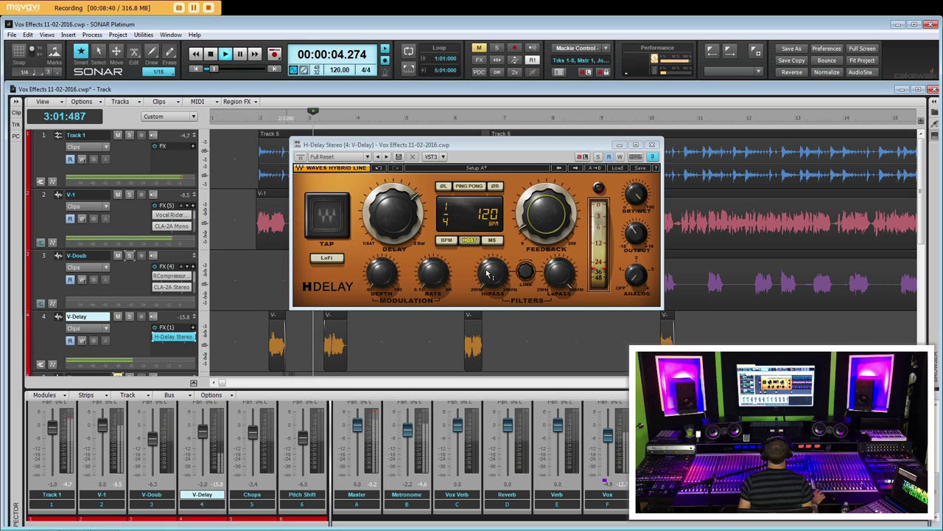
{"action": "key", "text": "space"}
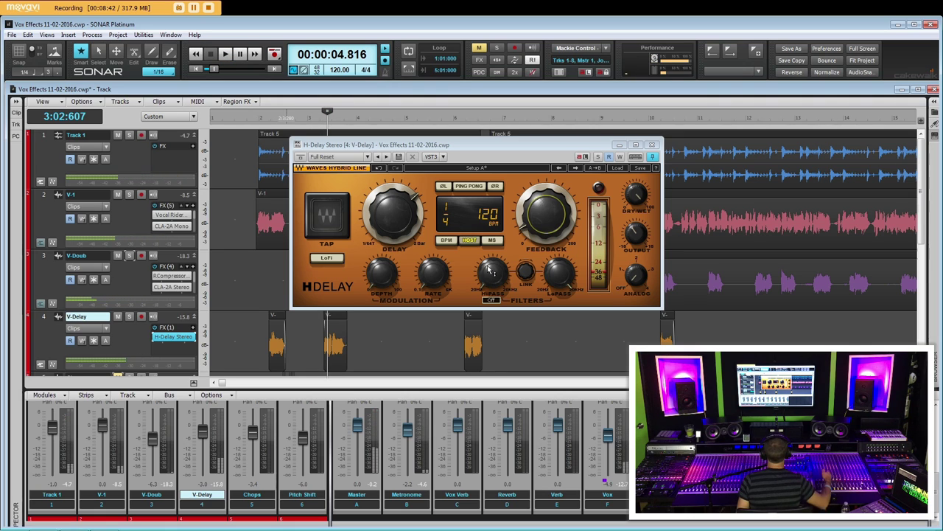
Try a 1/8 delay time in playback from about 1:04:527 and set the H-Delay time to 1/4 T
{"action": "left_click", "coordinate": [253, 118]}
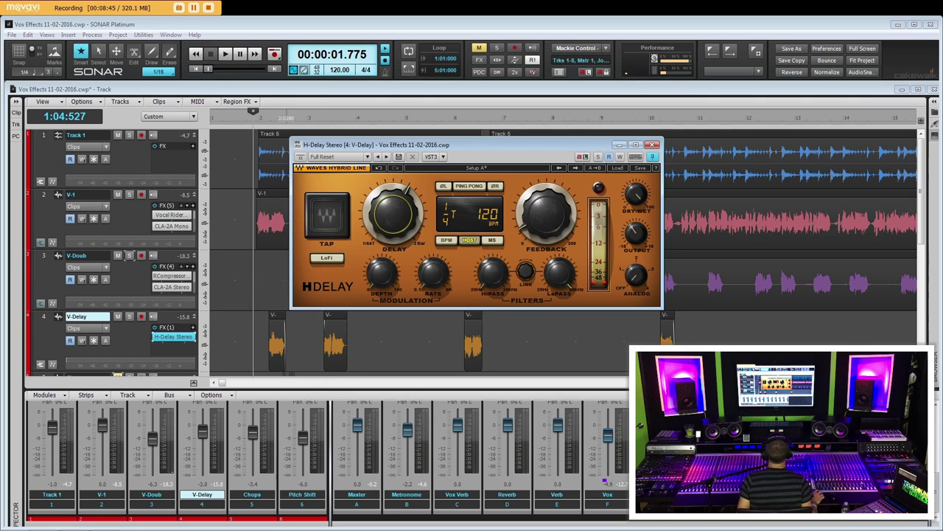
{"action": "left_click_drag", "start_coordinate": [393, 211], "coordinate": [393, 202]}
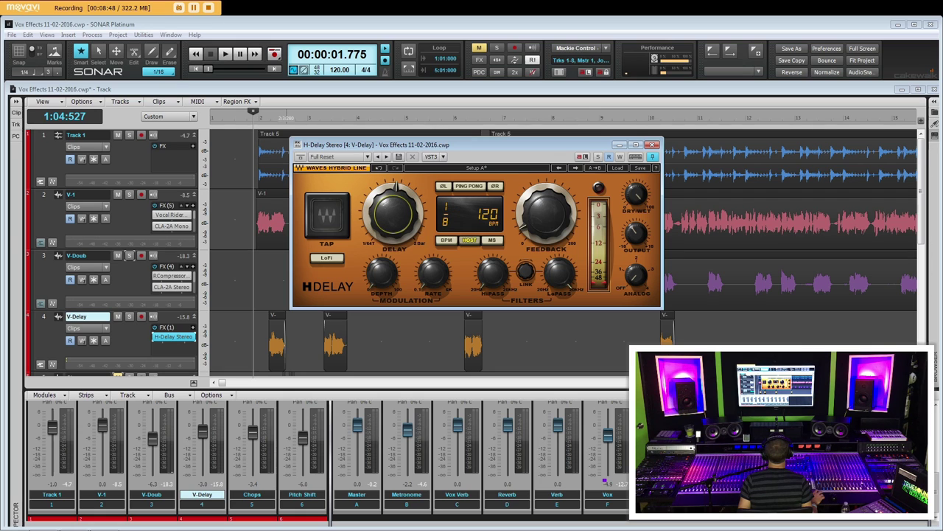
{"action": "key", "text": "space"}
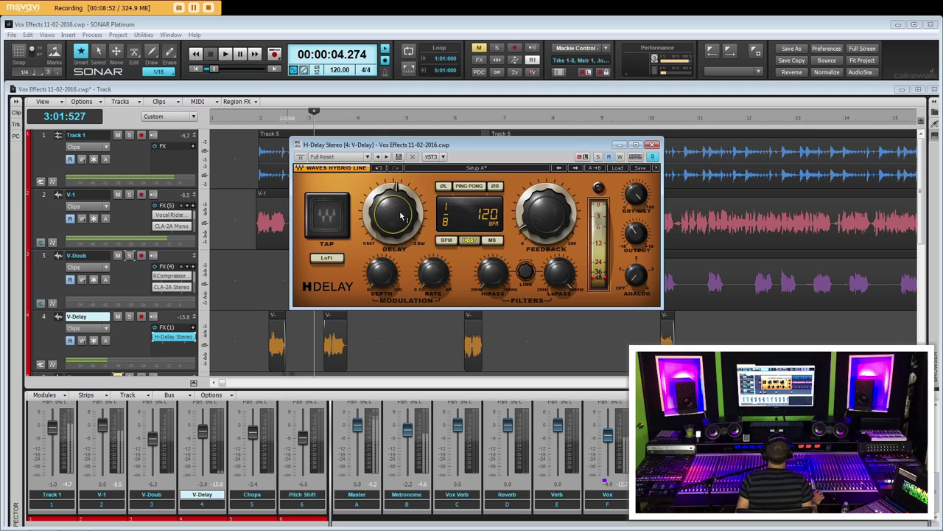
{"action": "left_click_drag", "start_coordinate": [393, 202], "coordinate": [393, 210]}
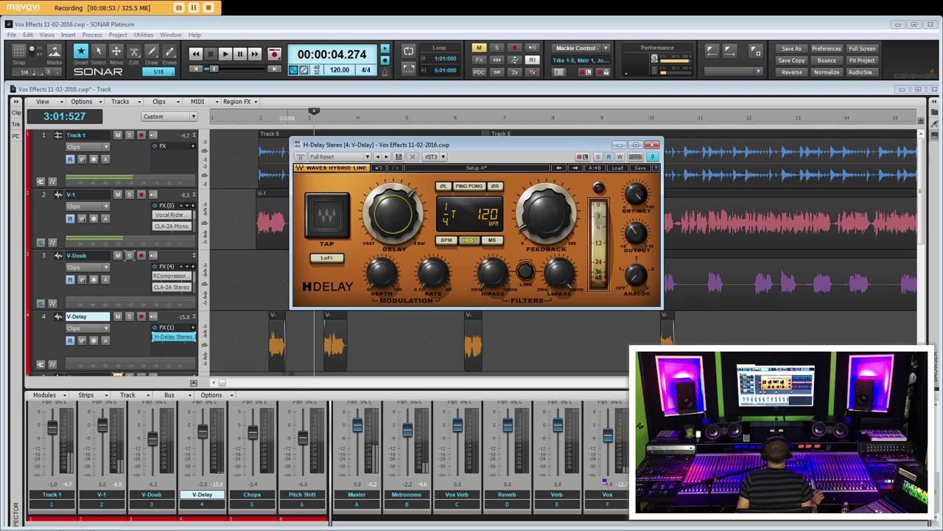
Set the H-Delay time to 1/4, audition ping pong mode with the vocals, and switch ping pong off again
{"action": "left_click", "coordinate": [466, 186]}
{"action": "left_click", "coordinate": [256, 276]}
{"action": "key", "text": "space"}
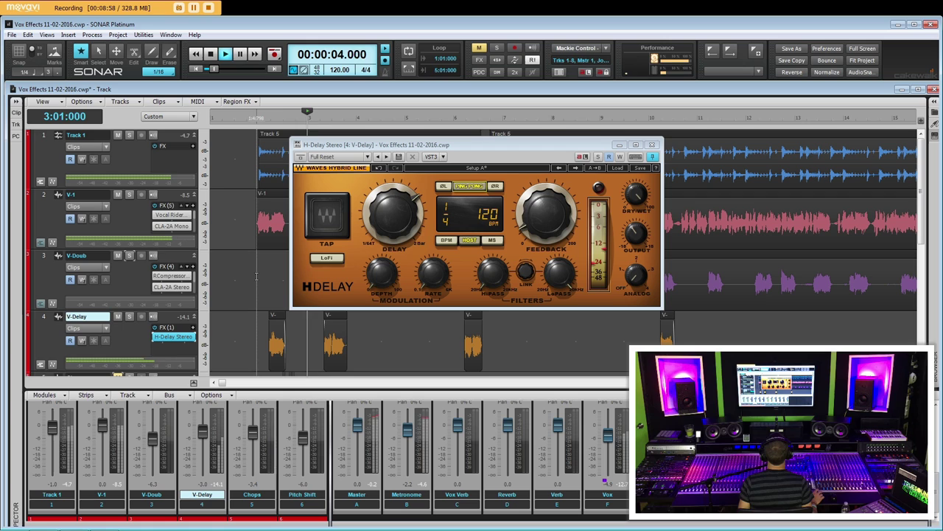
{"action": "key", "text": "space"}
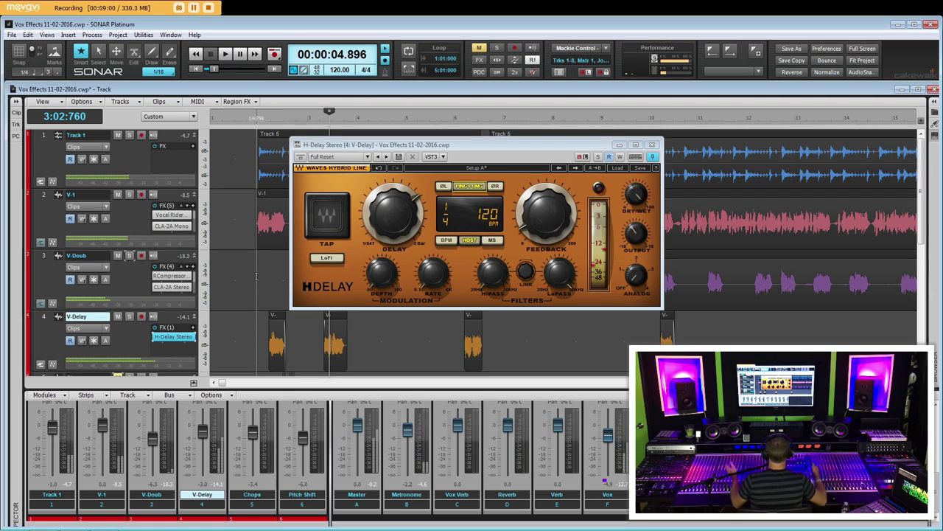
{"action": "left_click", "coordinate": [474, 186]}
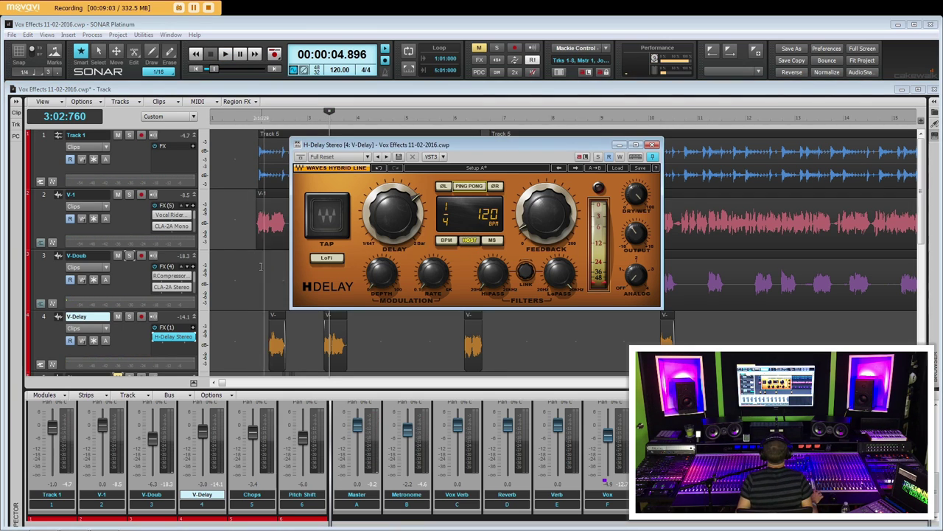
Close H-Delay Stereo and return the playhead to about 1:04:953, at the start of the vocals
{"action": "left_click", "coordinate": [258, 269]}
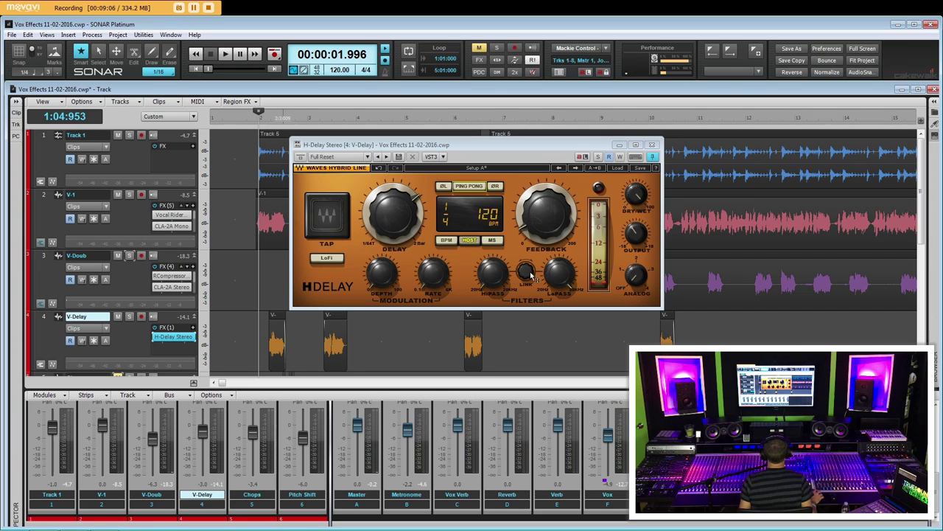
{"action": "left_click", "coordinate": [493, 273]}
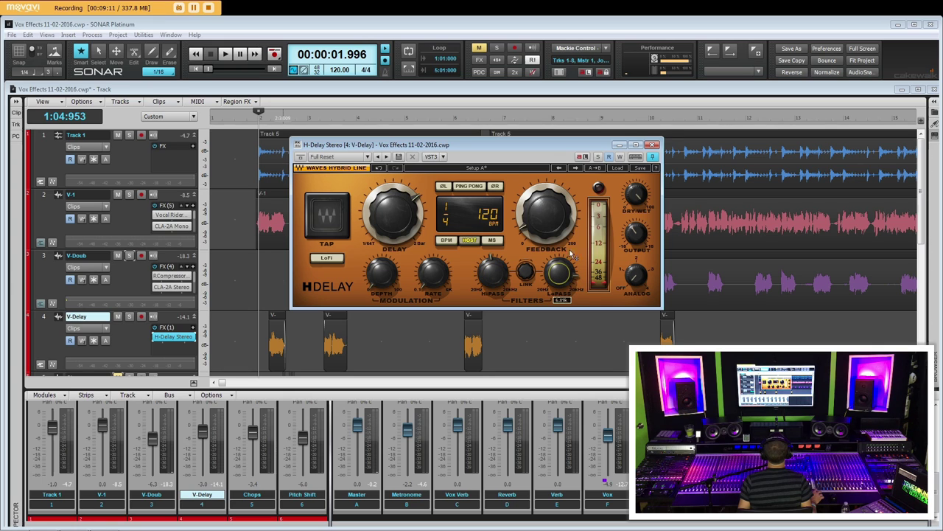
{"action": "left_click", "coordinate": [653, 145]}
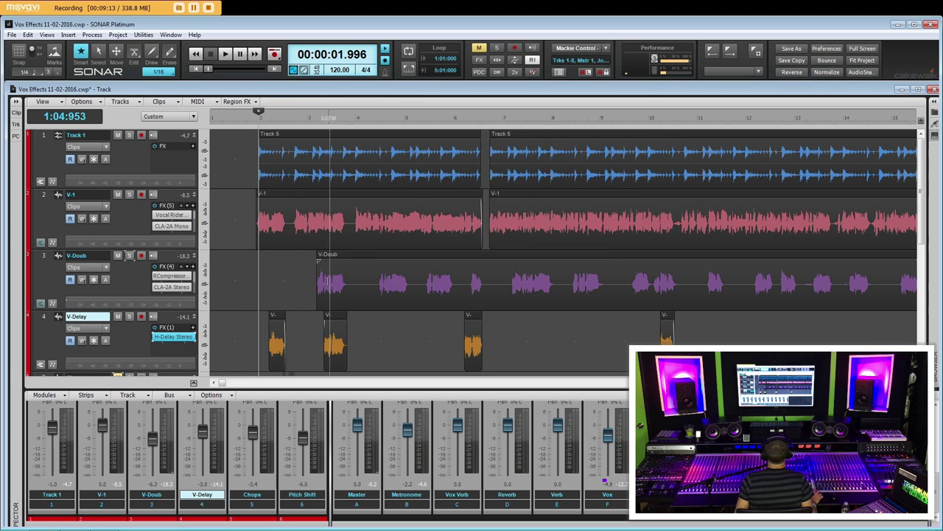
{"action": "left_click", "coordinate": [264, 310]}
{"action": "scroll", "coordinate": [264, 293], "scroll_direction": "down", "scroll_amount": 1}
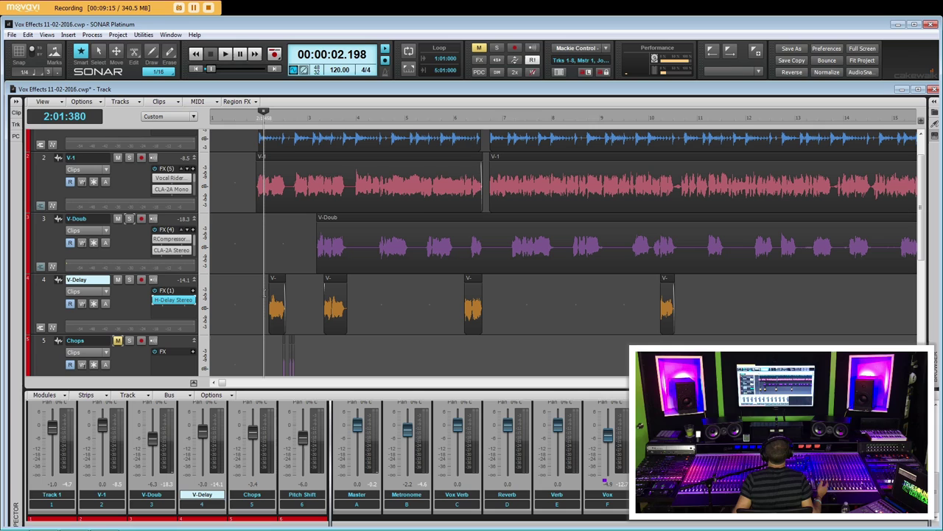
{"action": "left_click", "coordinate": [258, 240]}
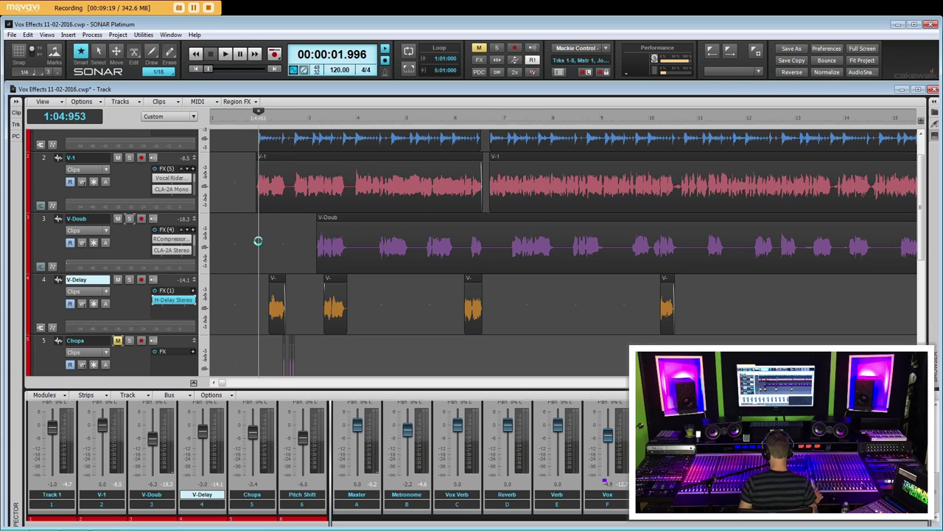
{"action": "scroll", "coordinate": [264, 241], "scroll_direction": "down", "scroll_amount": 3}
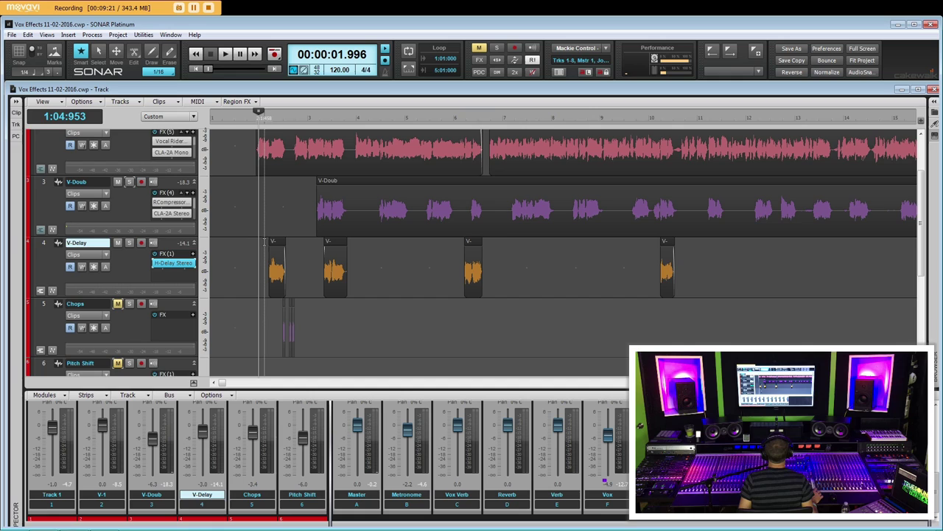
{"action": "scroll", "coordinate": [264, 241], "scroll_direction": "up", "scroll_amount": 3}
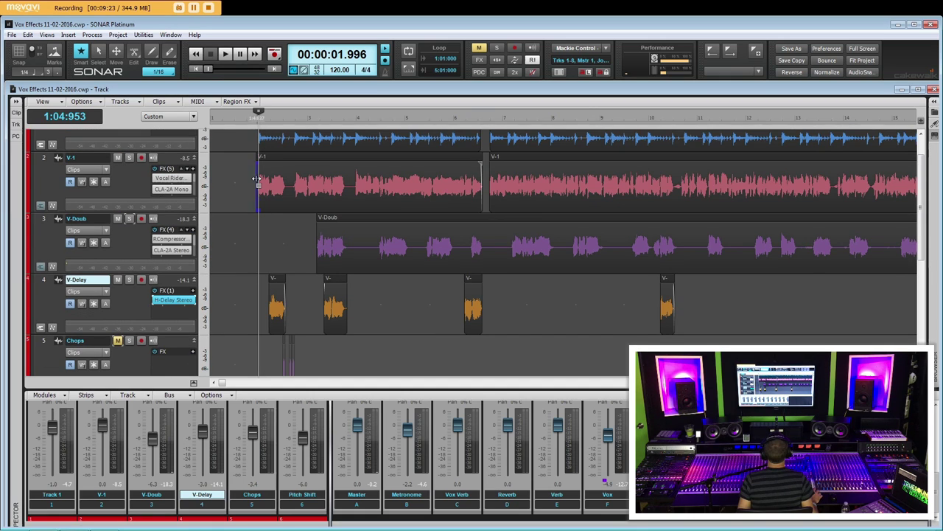
Select both V-1 vocal clips and move the Pitch Shift track above the Chops track
{"action": "left_click_drag", "start_coordinate": [255, 178], "coordinate": [611, 195]}
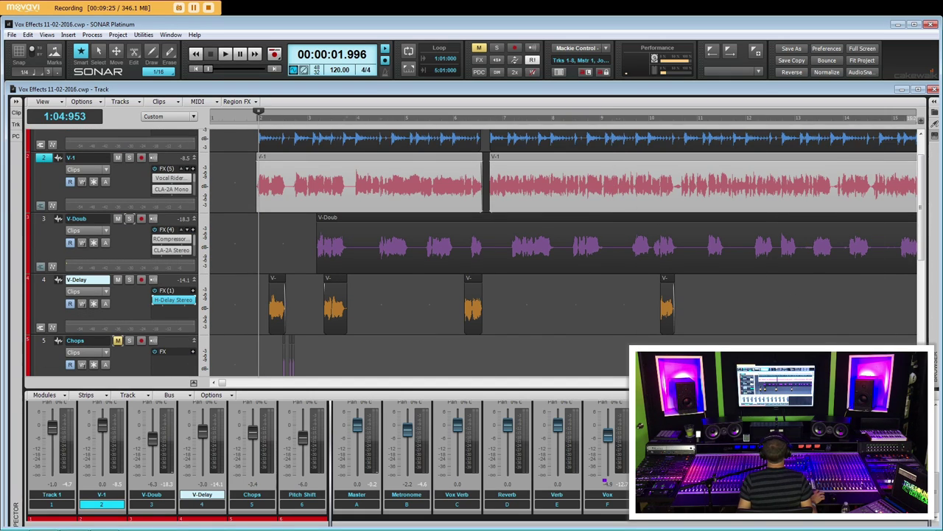
{"action": "scroll", "coordinate": [611, 195], "scroll_direction": "down", "scroll_amount": 4}
{"action": "scroll", "coordinate": [612, 195], "scroll_direction": "up", "scroll_amount": 3}
{"action": "left_click_drag", "start_coordinate": [752, 166], "coordinate": [216, 204]}
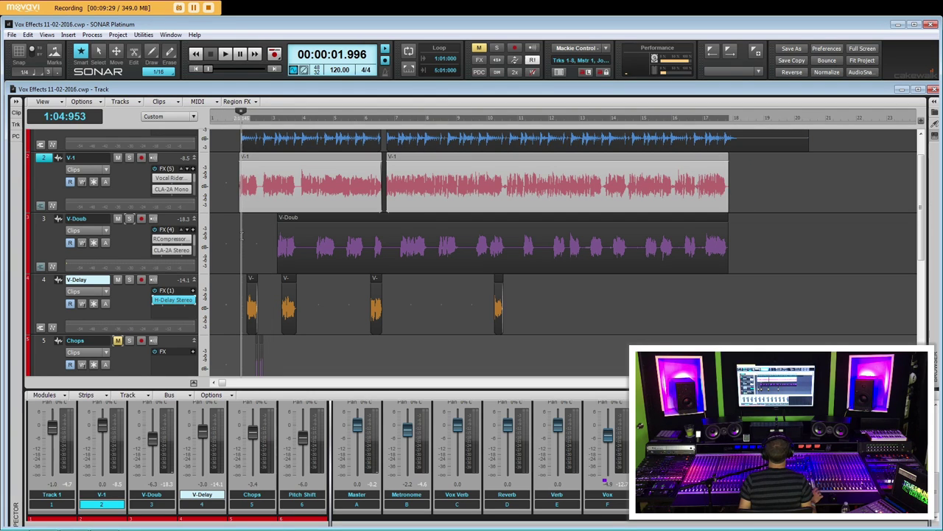
{"action": "scroll", "coordinate": [242, 236], "scroll_direction": "down", "scroll_amount": 2}
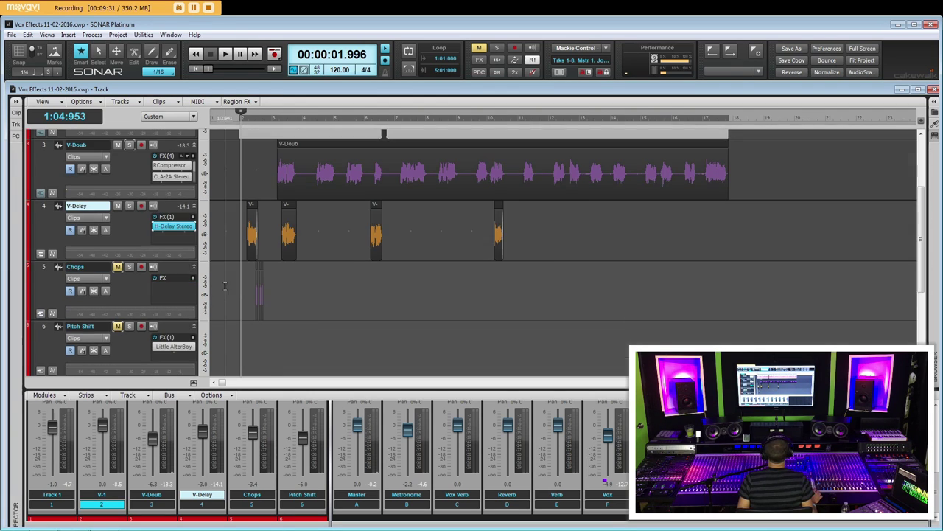
{"action": "left_click_drag", "start_coordinate": [170, 311], "coordinate": [192, 274]}
Reselect both V-1 vocal clips and bounce them to the Pitch Shift track as mono
{"action": "scroll", "coordinate": [231, 228], "scroll_direction": "up", "scroll_amount": 2}
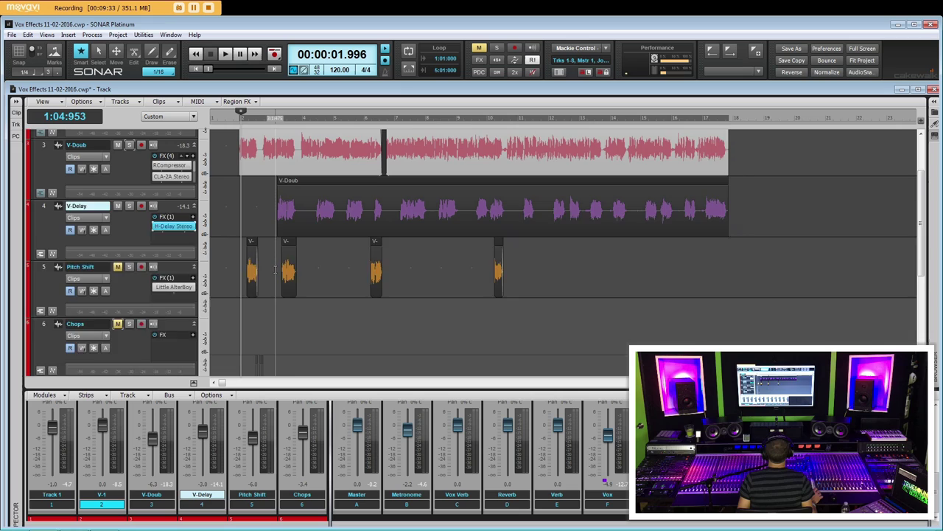
{"action": "left_click_drag", "start_coordinate": [233, 208], "coordinate": [361, 215]}
{"action": "left_click", "coordinate": [361, 215]}
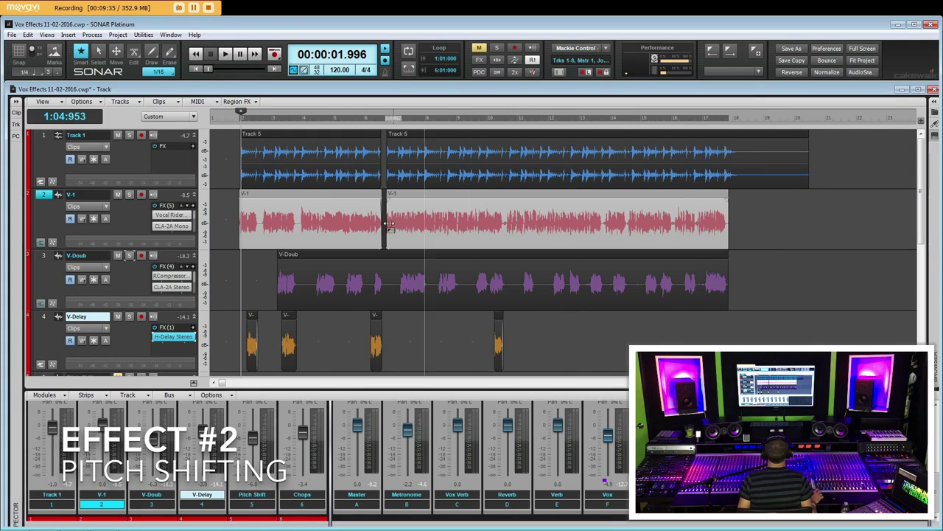
{"action": "scroll", "coordinate": [366, 225], "scroll_direction": "down", "scroll_amount": 1}
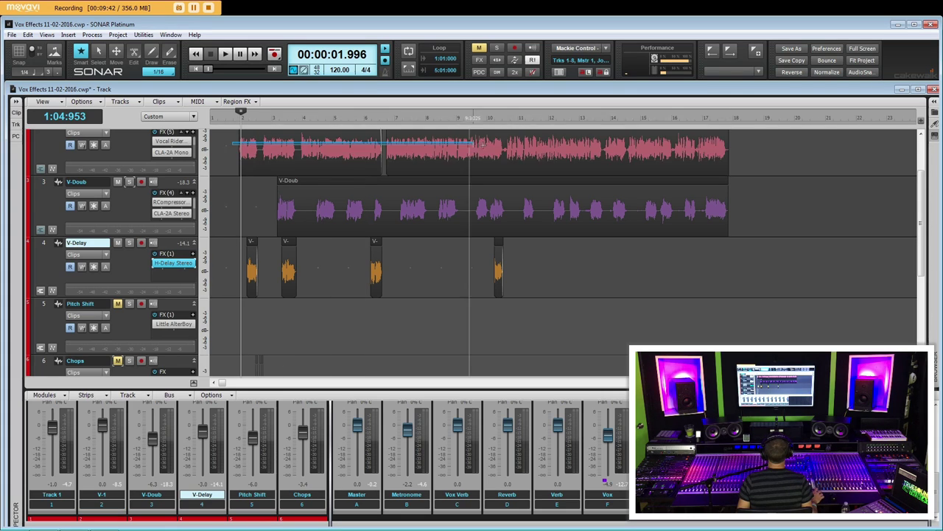
{"action": "left_click", "coordinate": [122, 105]}
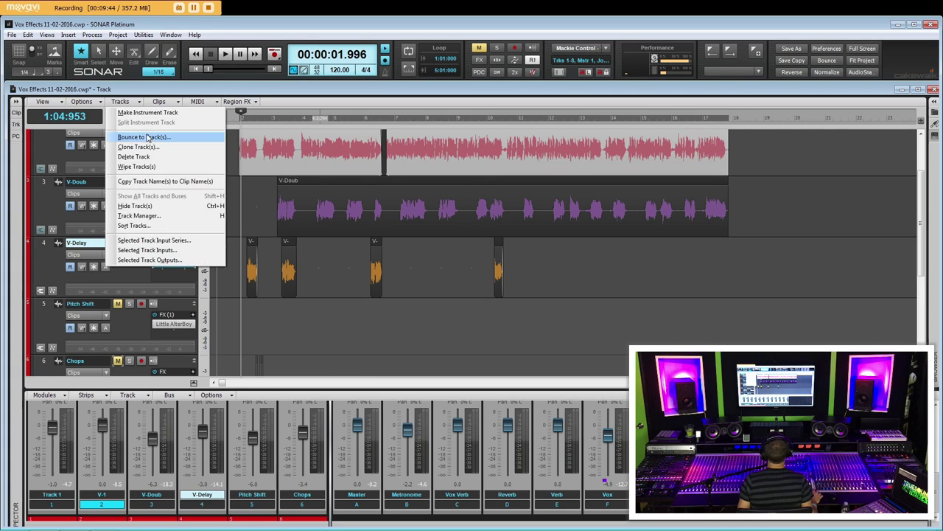
{"action": "left_click", "coordinate": [150, 137]}
{"action": "left_click", "coordinate": [433, 185]}
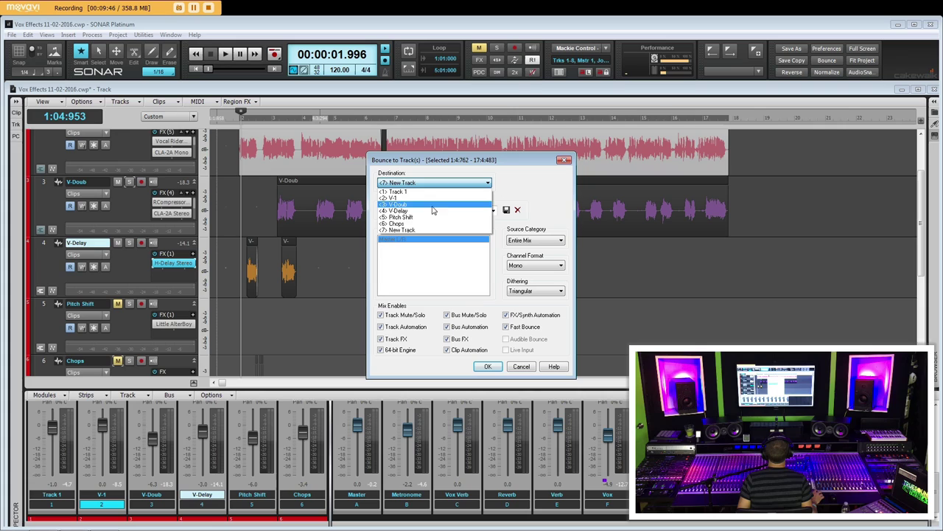
{"action": "left_click", "coordinate": [433, 218]}
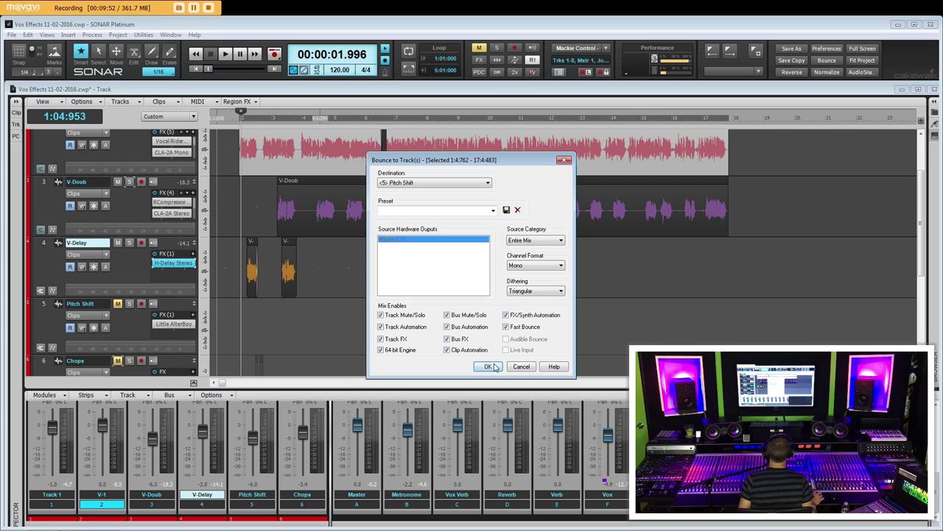
{"action": "left_click", "coordinate": [489, 367]}
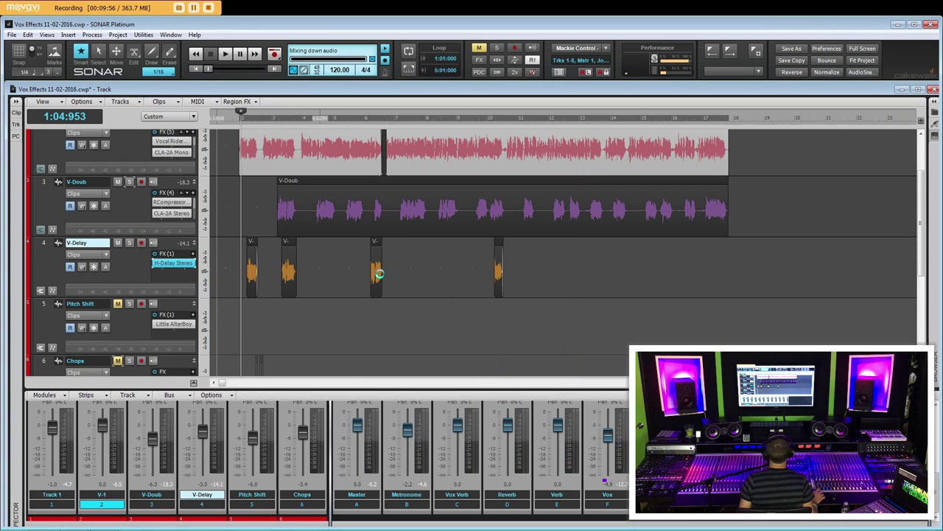
Open Little AlterBoy on the Pitch Shift track, unmute and solo the track, and reset the linked pitch and formant to 0.0
{"action": "double_click", "coordinate": [175, 325]}
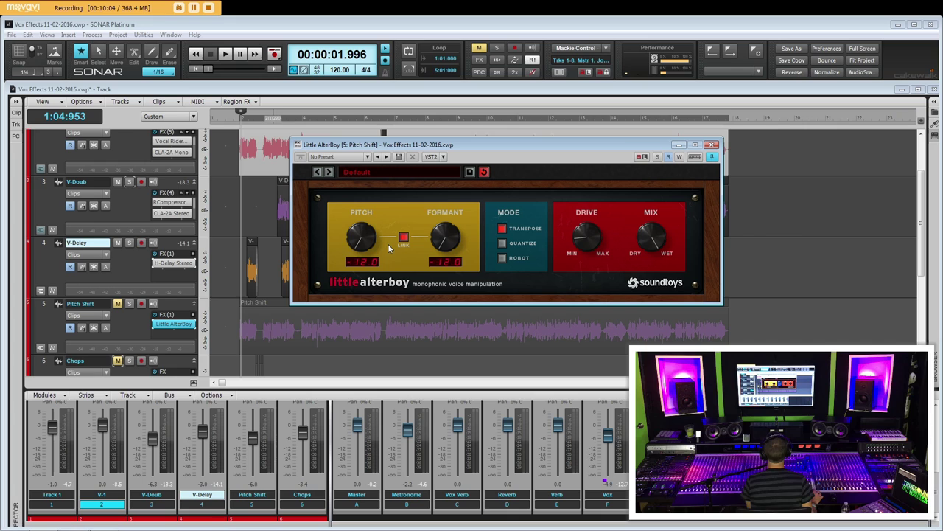
{"action": "left_click", "coordinate": [130, 304]}
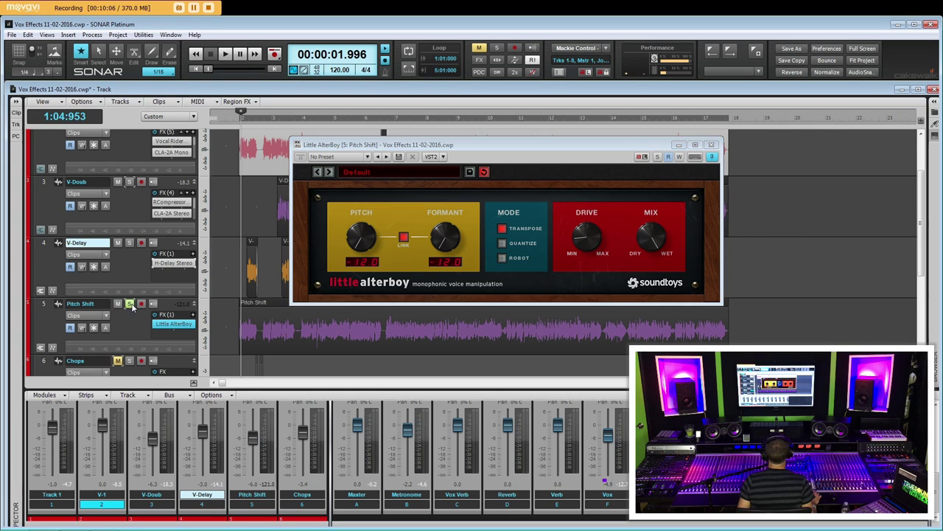
{"action": "left_click", "coordinate": [238, 213]}
{"action": "left_click_drag", "start_coordinate": [349, 238], "coordinate": [365, 207]}
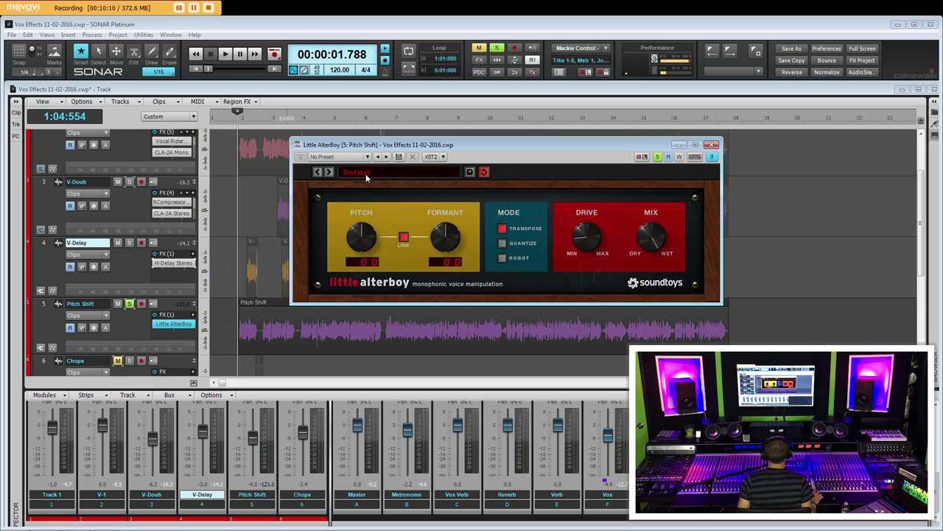
Audition the soloed Pitch Shift vocal unshifted and with the linked pitch and formant set to -12.0
{"action": "key", "text": "space"}
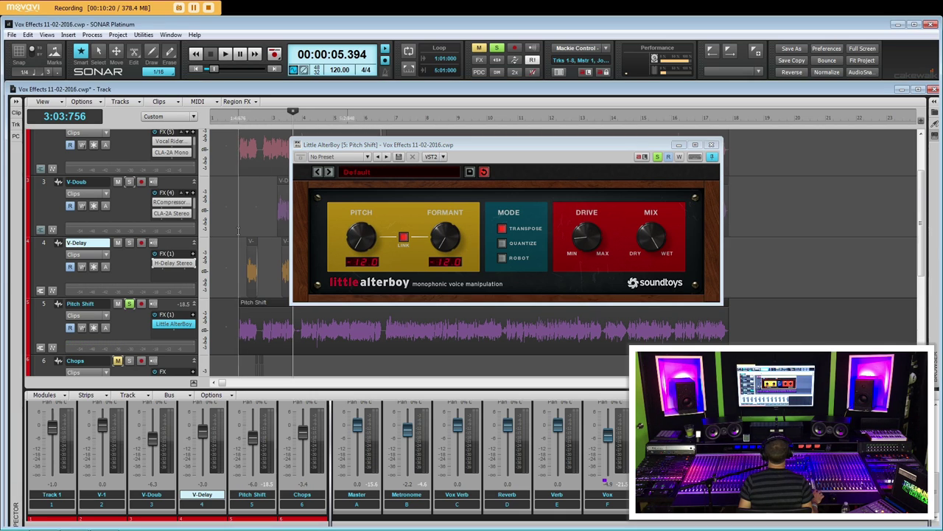
{"action": "key", "text": "space"}
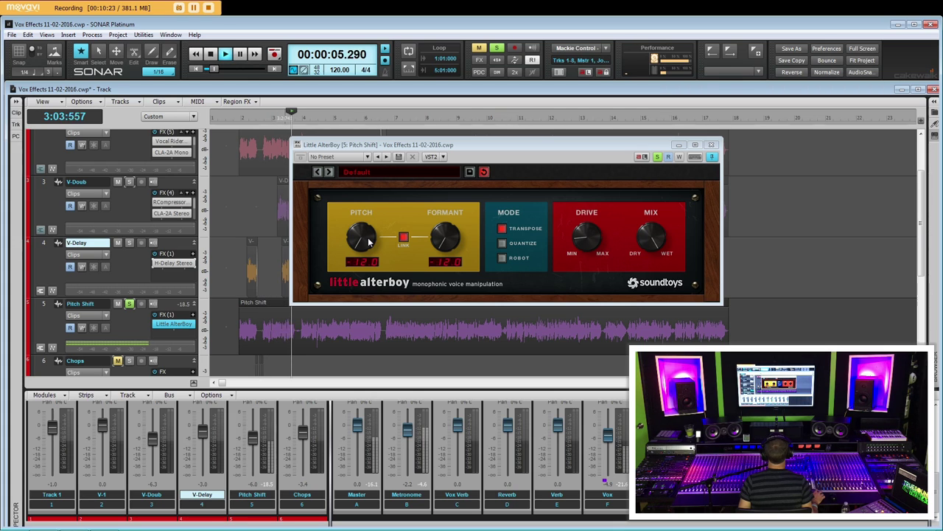
{"action": "key", "text": "space"}
Try the linked pitch and formant at 12.0 in playback and return both to -12.0
{"action": "left_click_drag", "start_coordinate": [362, 236], "coordinate": [354, 186]}
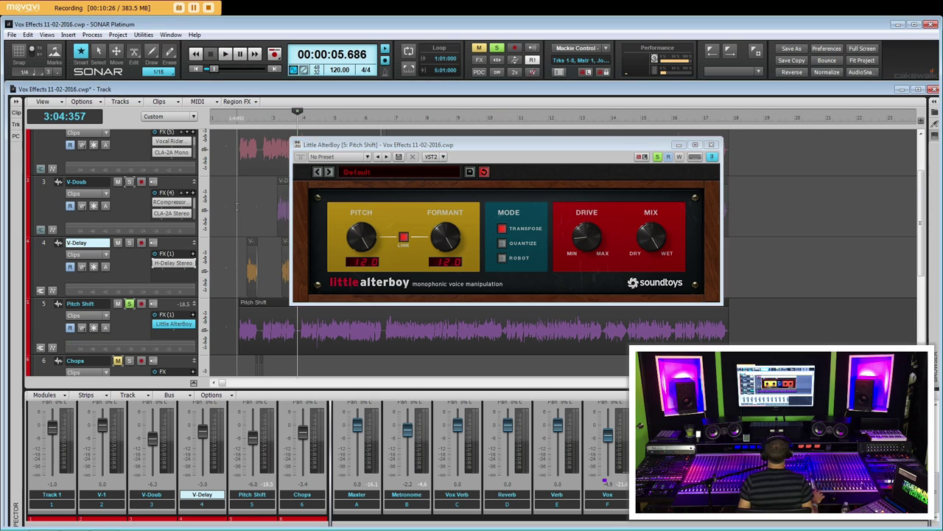
{"action": "key", "text": "space"}
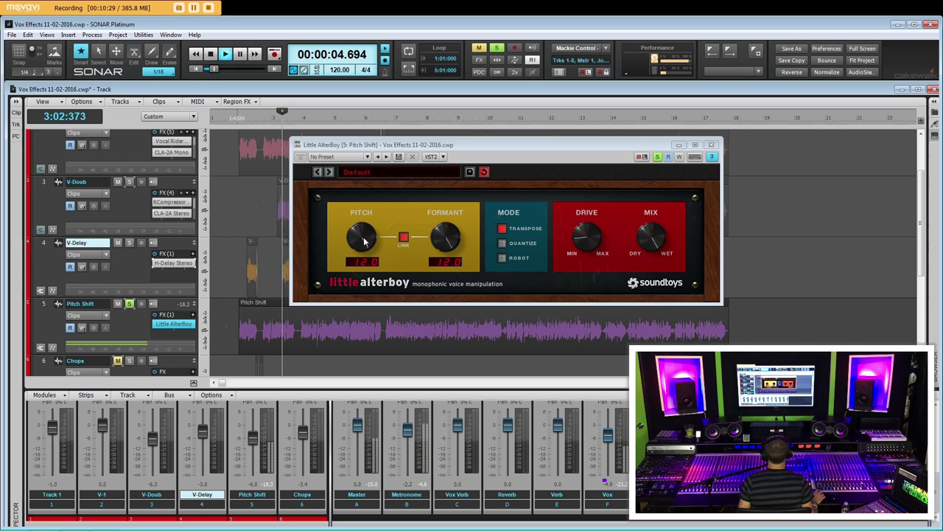
{"action": "key", "text": "space"}
{"action": "left_click_drag", "start_coordinate": [364, 241], "coordinate": [368, 308]}
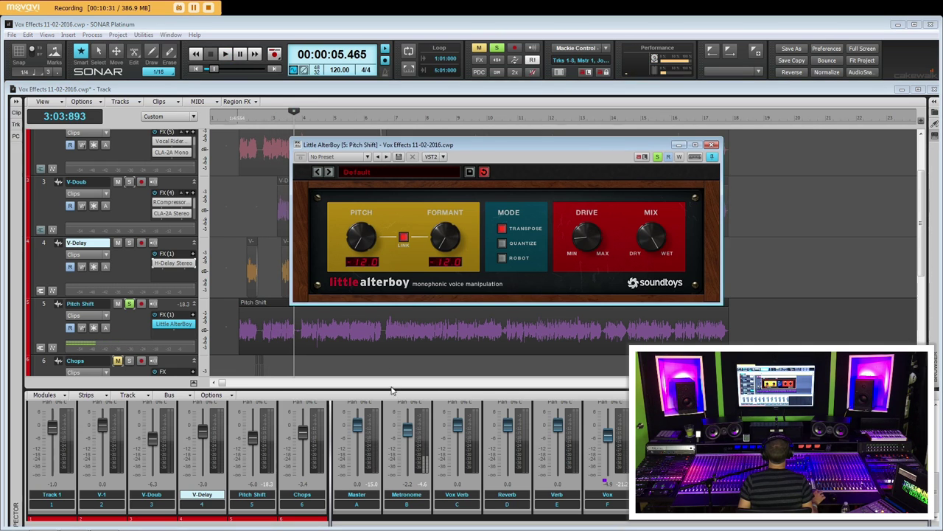
Close Little AlterBoy, unsolo the Pitch Shift track and place the playhead at about 2:01:268
{"action": "left_click", "coordinate": [712, 146]}
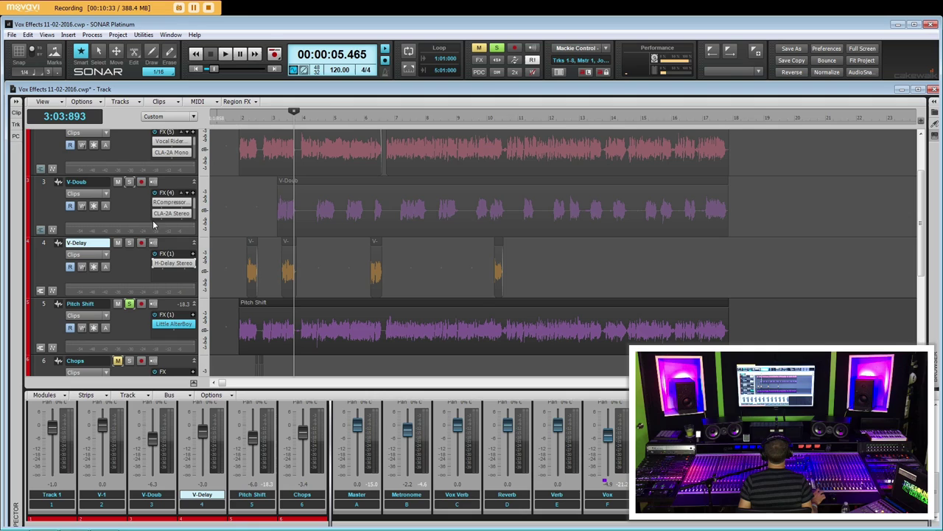
{"action": "left_click", "coordinate": [130, 303]}
{"action": "left_click", "coordinate": [243, 284]}
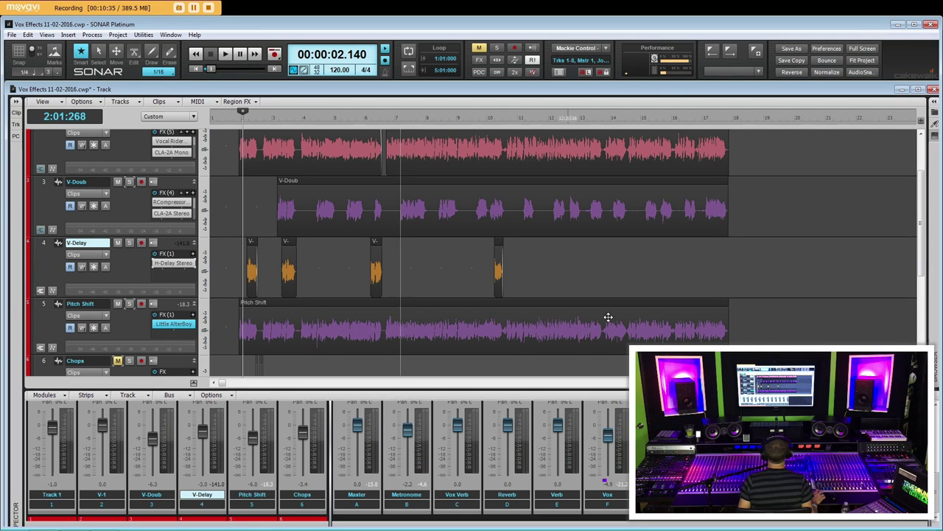
Erase the Pitch Shift audio before about 2:04 and from about 3:02:281 to just before 4:01, and audition from about 1:04:108
{"action": "key", "text": "ctrl+Right"}
{"action": "key", "text": "ctrl+Right"}
{"action": "key", "text": "ctrl+Right"}
{"action": "key", "text": "ctrl+Right"}
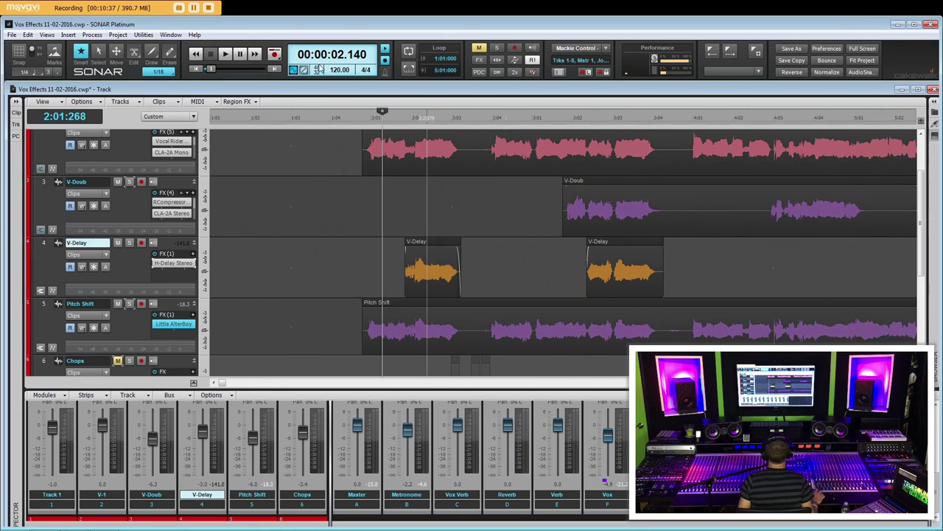
{"action": "left_click", "coordinate": [170, 55]}
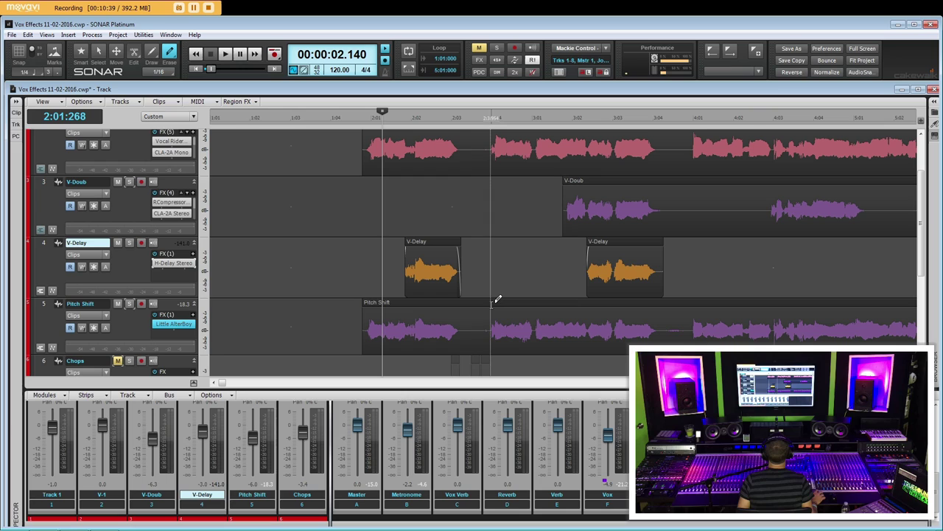
{"action": "left_click_drag", "start_coordinate": [487, 317], "coordinate": [319, 317]}
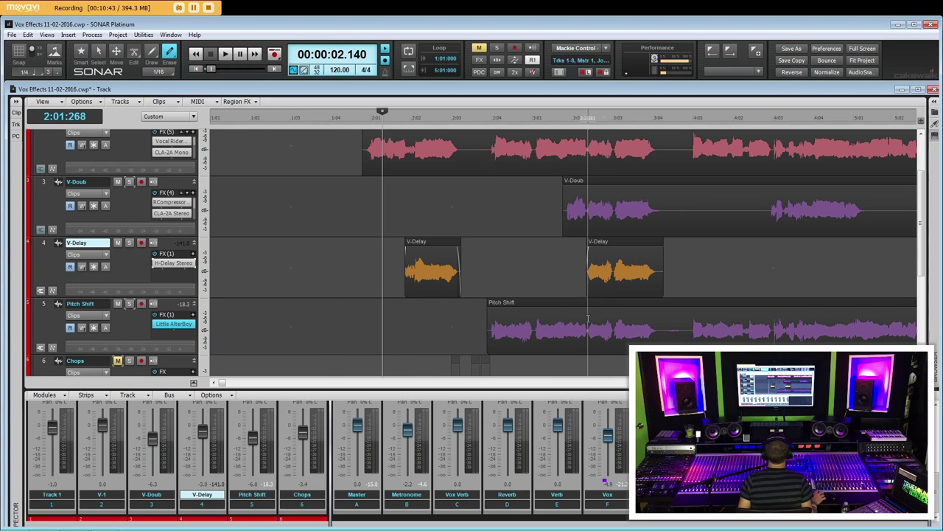
{"action": "mouse_move", "coordinate": [588, 318]}
{"action": "left_mouse_down"}
{"action": "mouse_move", "coordinate": [700, 325]}
{"action": "mouse_move", "coordinate": [684, 326]}
{"action": "left_mouse_up"}
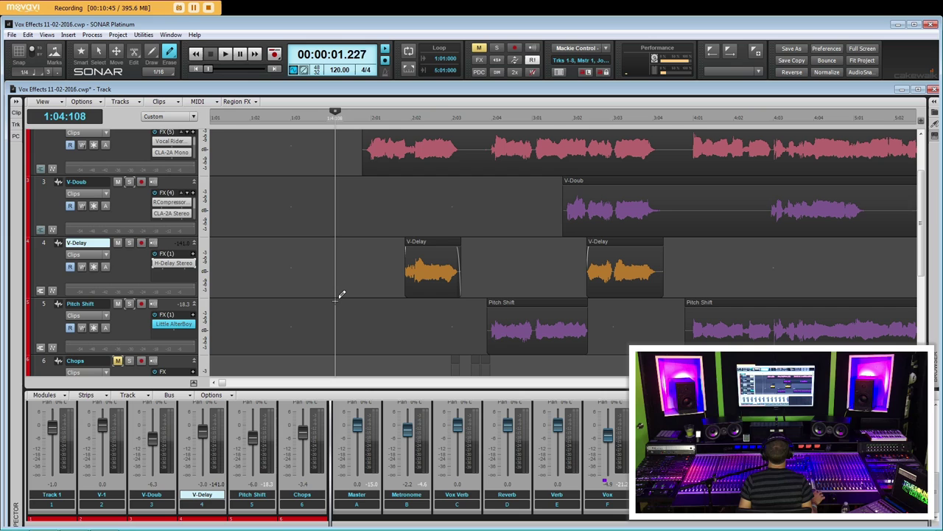
{"action": "key", "text": "space"}
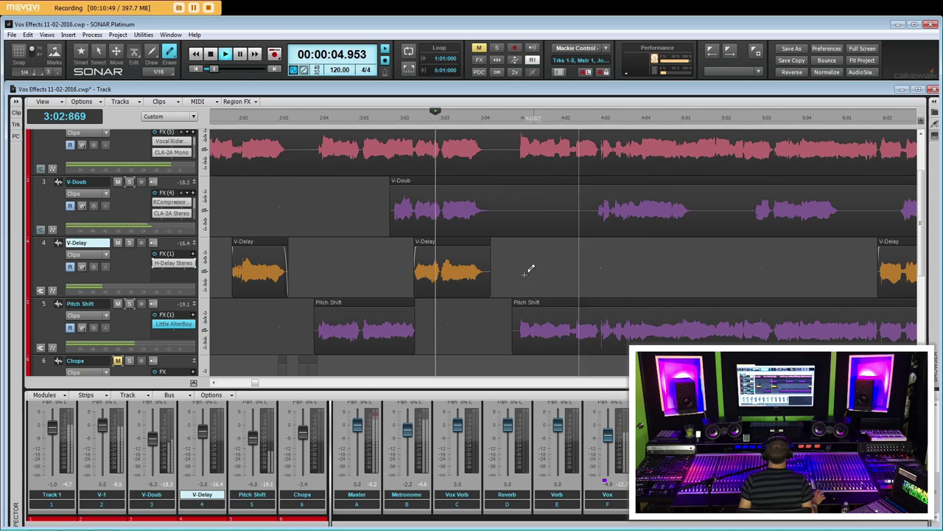
Extend the first Pitch Shift clip's end to just before 3:04 with fades at both ends, and audition from about 2:02
{"action": "key", "text": "space"}
{"action": "key", "text": "F5"}
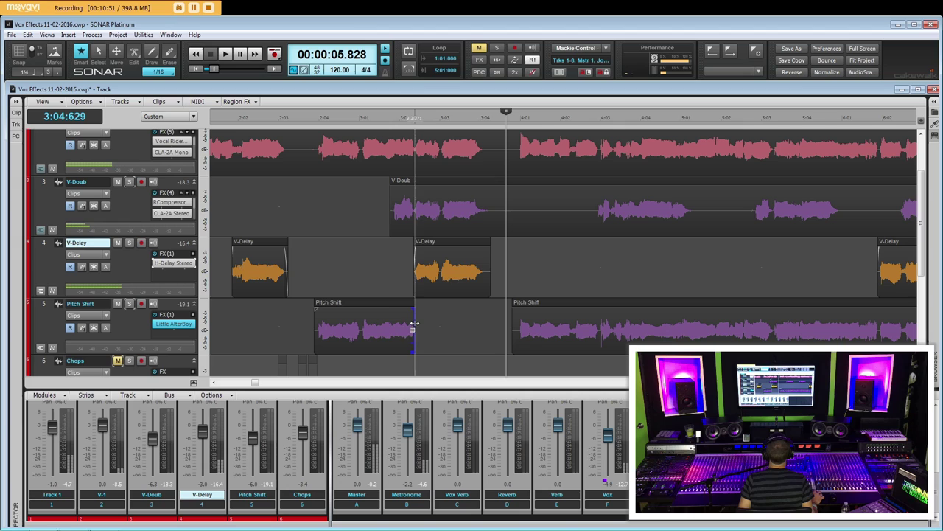
{"action": "left_click_drag", "start_coordinate": [414, 337], "coordinate": [487, 344]}
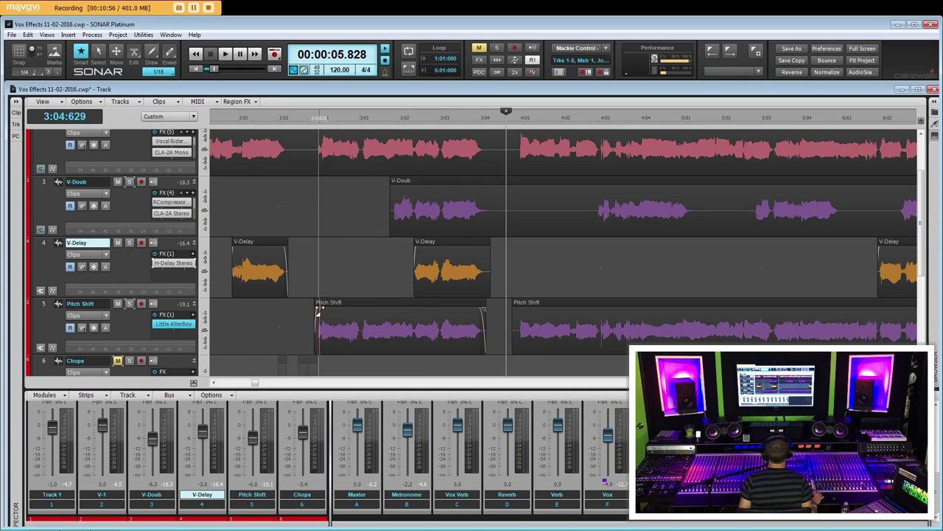
{"action": "left_click", "coordinate": [247, 311]}
{"action": "key", "text": "space"}
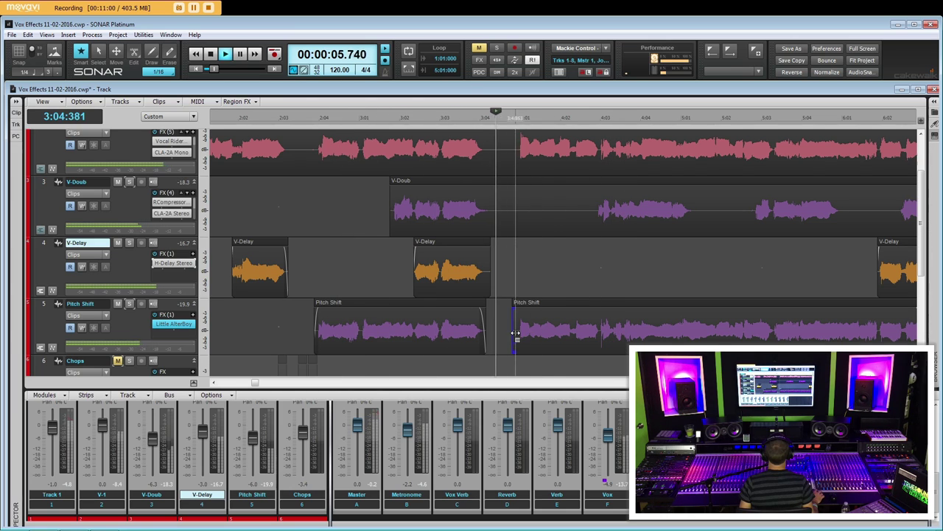
Trim the start of the second Pitch Shift clip to between 4:04 and 5:01 with a short fade-in, and audition the change
{"action": "left_click_drag", "start_coordinate": [516, 333], "coordinate": [672, 337]}
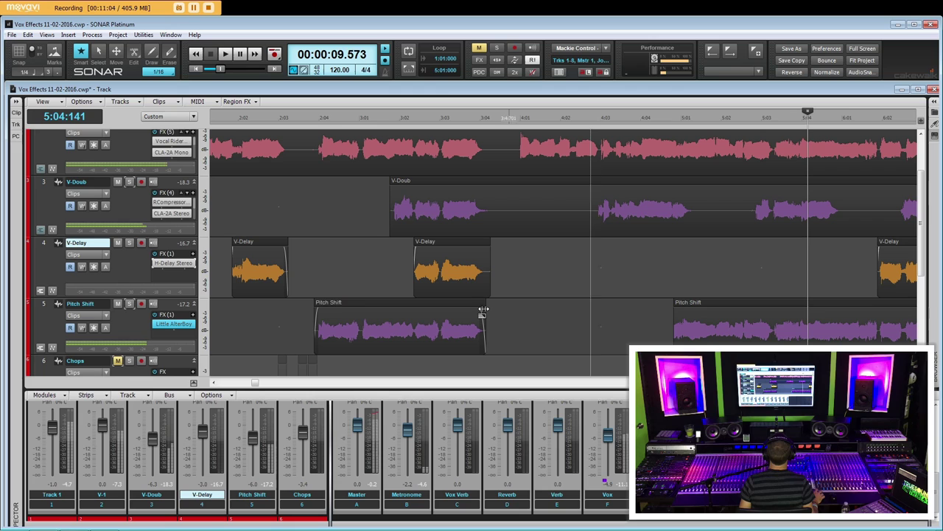
{"action": "left_click", "coordinate": [299, 317]}
{"action": "key", "text": "space"}
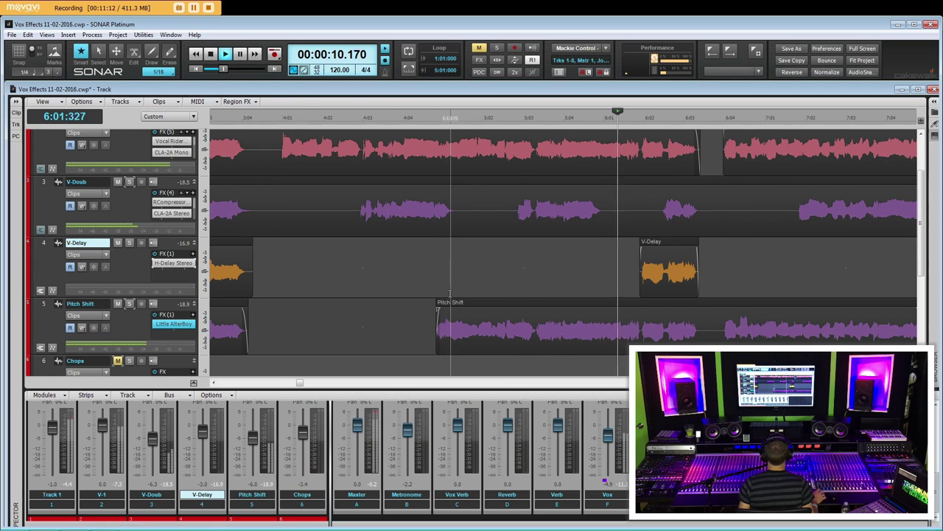
Erase the Pitch Shift audio from just before 6:01 to just before 6:04, fade out the preceding clip, and audition from 4:04:095
{"action": "key", "text": "space"}
{"action": "key", "text": "F9"}
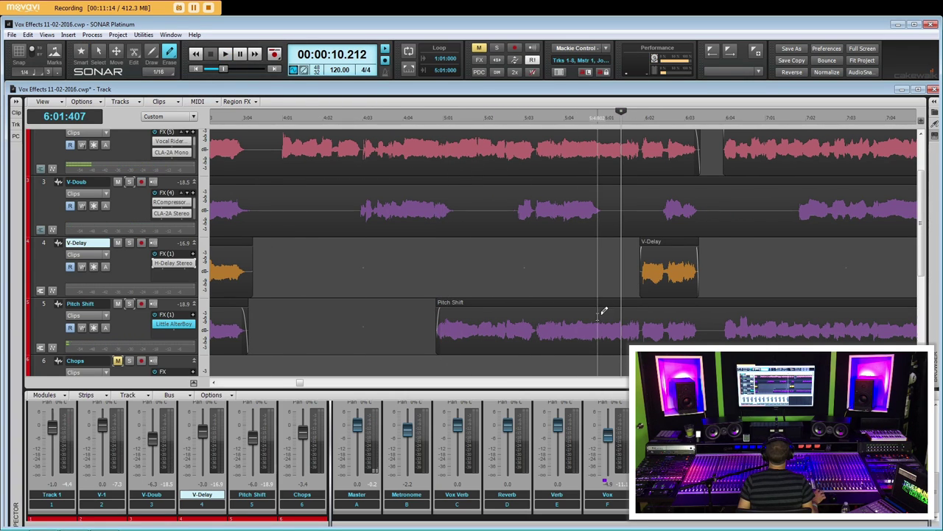
{"action": "left_click_drag", "start_coordinate": [605, 317], "coordinate": [716, 317]}
{"action": "left_click", "coordinate": [407, 278]}
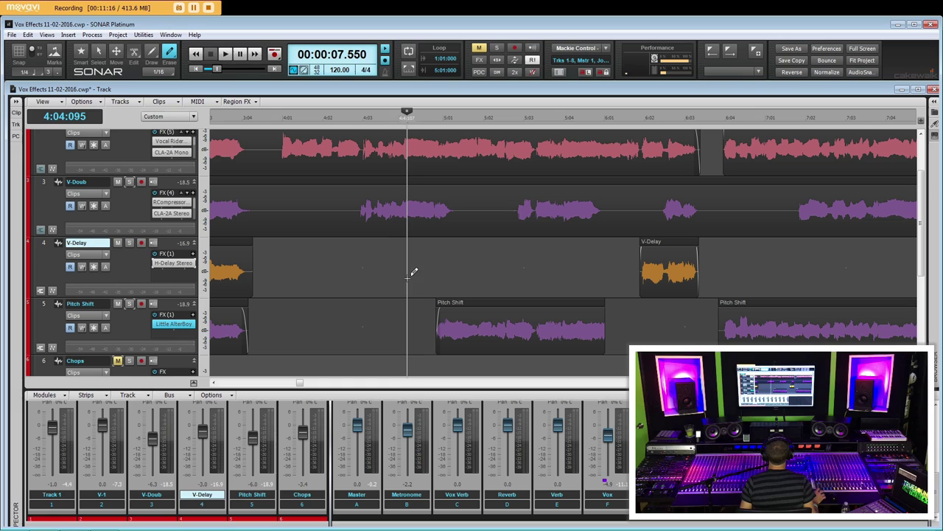
{"action": "key", "text": "F5"}
{"action": "key", "text": "space"}
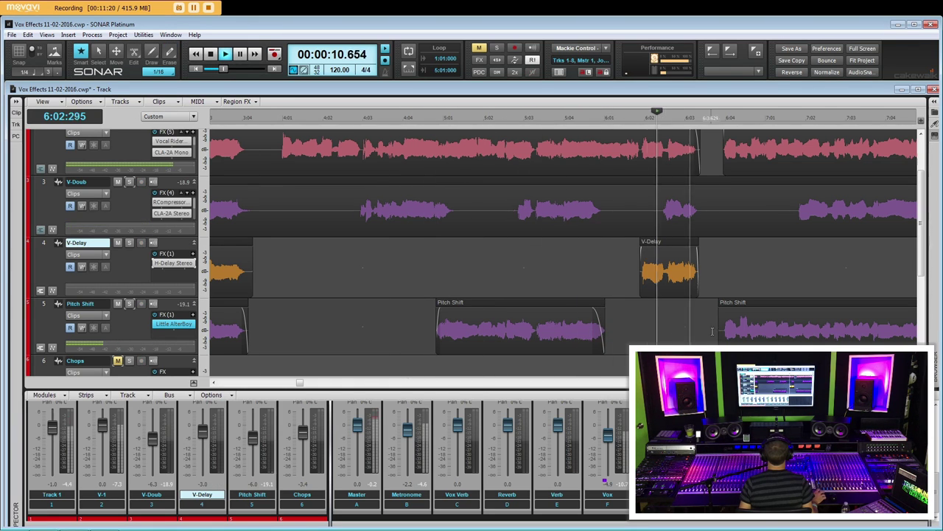
Trim the start of the last Pitch Shift clip to about 8:02:207 with a short fade-in, and audition from about 7:01
{"action": "scroll", "coordinate": [543, 310], "scroll_direction": "down", "scroll_amount": 5}
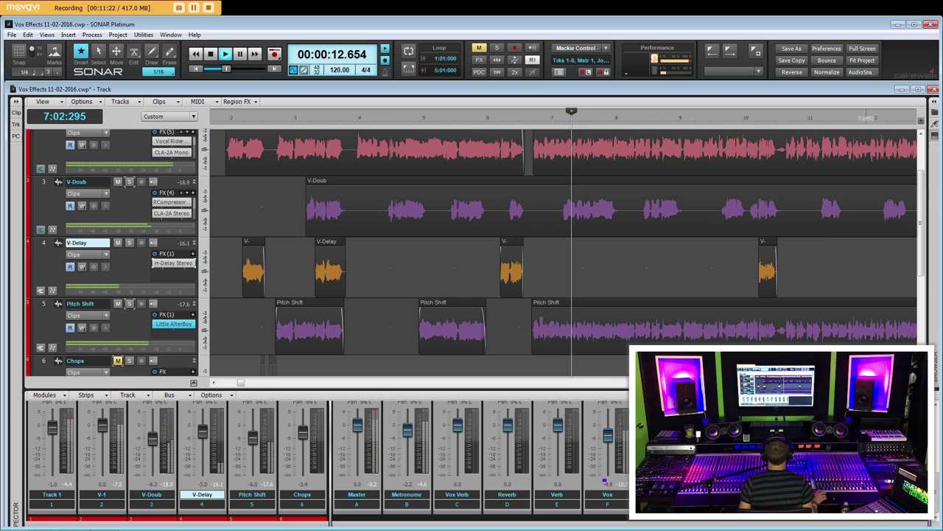
{"action": "left_click_drag", "start_coordinate": [534, 334], "coordinate": [633, 334]}
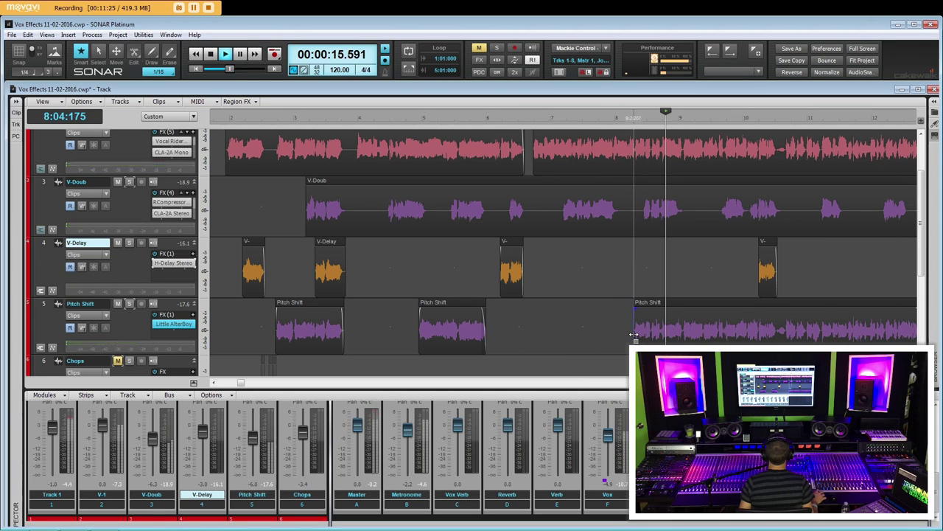
{"action": "key", "text": "space"}
{"action": "left_click", "coordinate": [584, 299]}
{"action": "left_click", "coordinate": [555, 294]}
{"action": "key", "text": "space"}
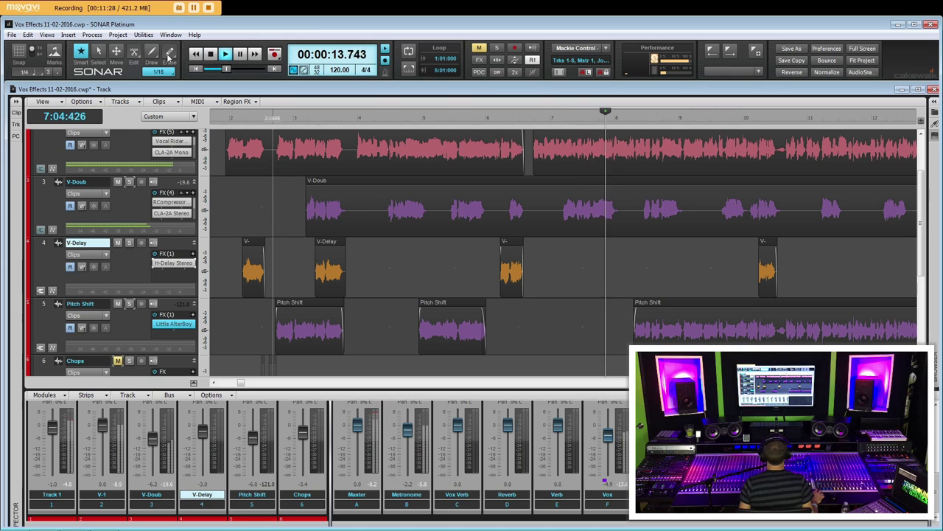
Erase the rest of the Pitch Shift audio from about 9:04 onward and return to the Smart tool
{"action": "left_click", "coordinate": [169, 53]}
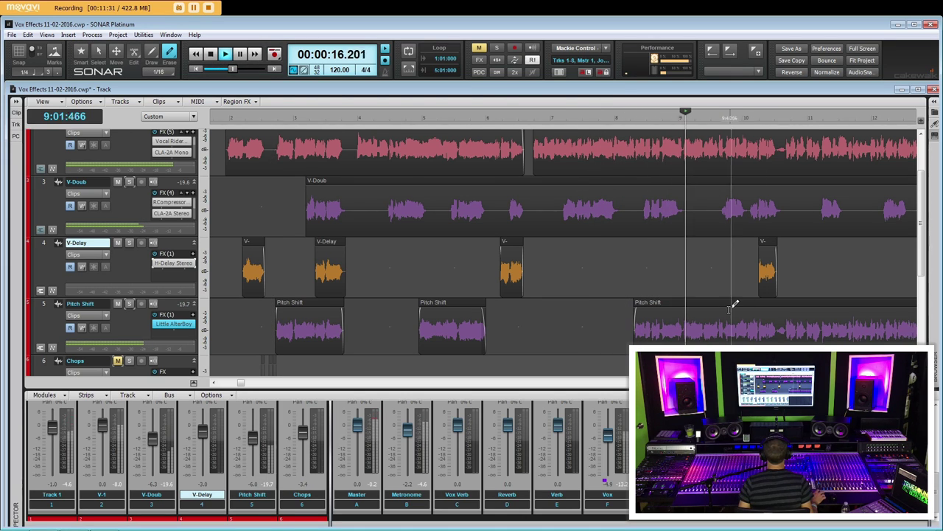
{"action": "key", "text": "space"}
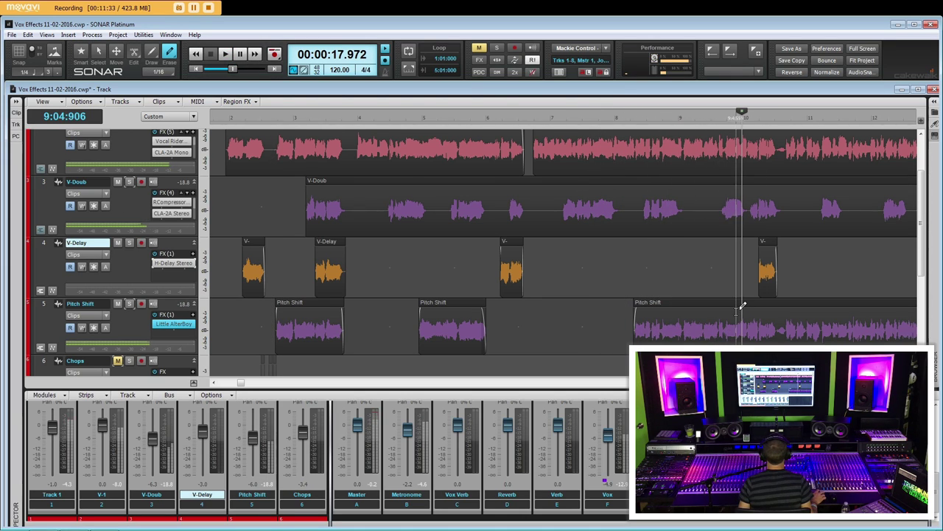
{"action": "left_click_drag", "start_coordinate": [734, 311], "coordinate": [841, 324]}
{"action": "left_click", "coordinate": [854, 325]}
{"action": "key", "text": "space"}
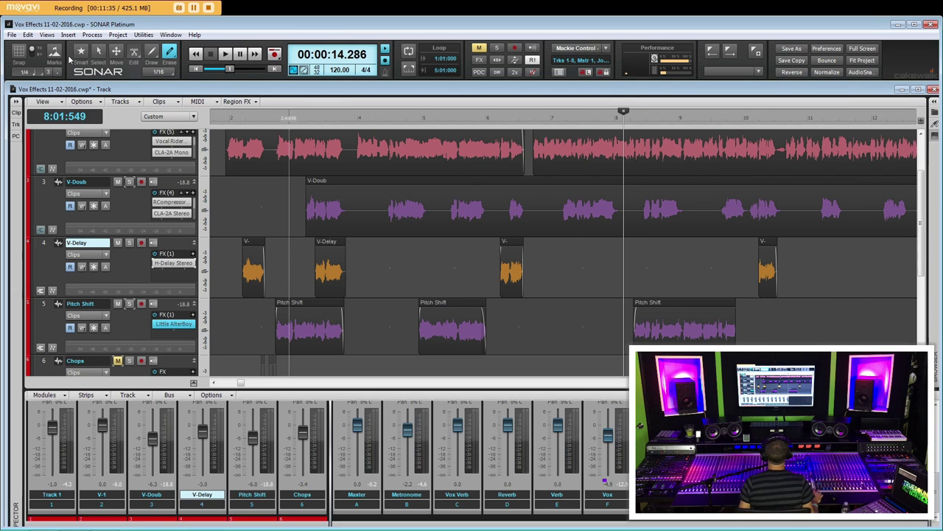
{"action": "key", "text": "F5"}
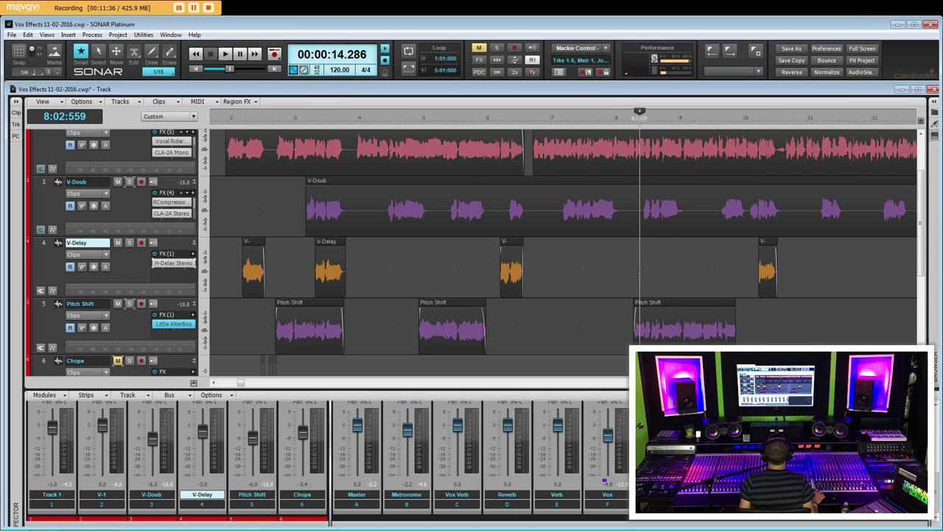
Extend the third Pitch Shift clip's end slightly to about 9:04:571 with a short fade-out, and audition from 8:02:041
{"action": "scroll", "coordinate": [803, 318], "scroll_direction": "up", "scroll_amount": 5}
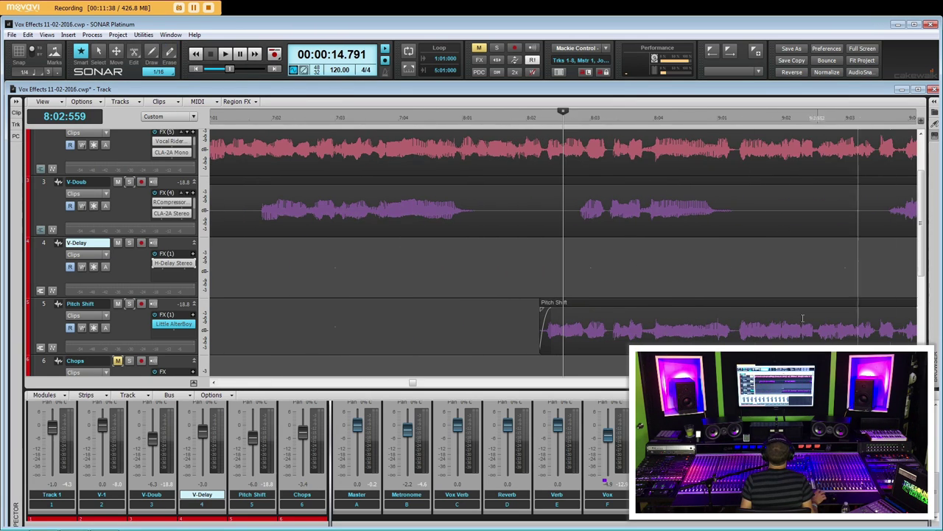
{"action": "scroll", "coordinate": [522, 261], "scroll_direction": "right", "scroll_amount": 5}
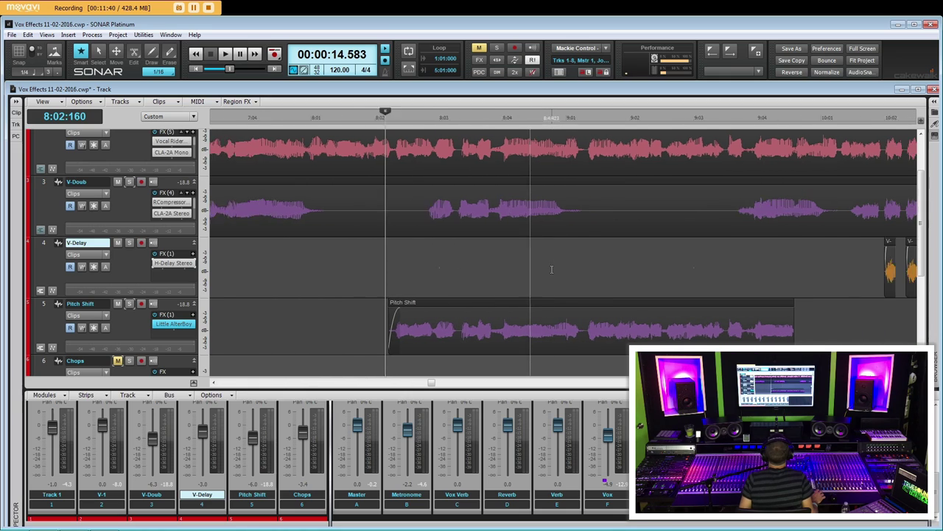
{"action": "left_click", "coordinate": [507, 267]}
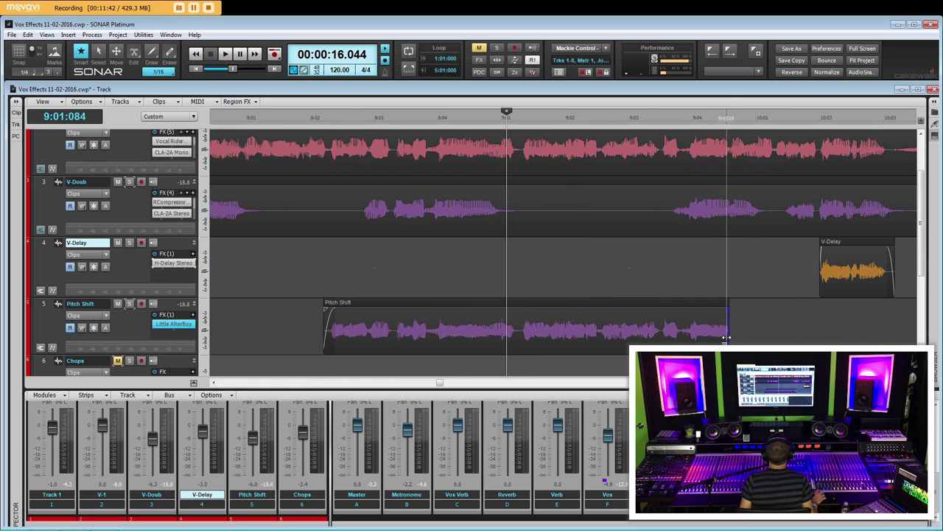
{"action": "mouse_move", "coordinate": [726, 337]}
{"action": "left_mouse_down"}
{"action": "mouse_move", "coordinate": [789, 337]}
{"action": "mouse_move", "coordinate": [731, 337]}
{"action": "left_mouse_up"}
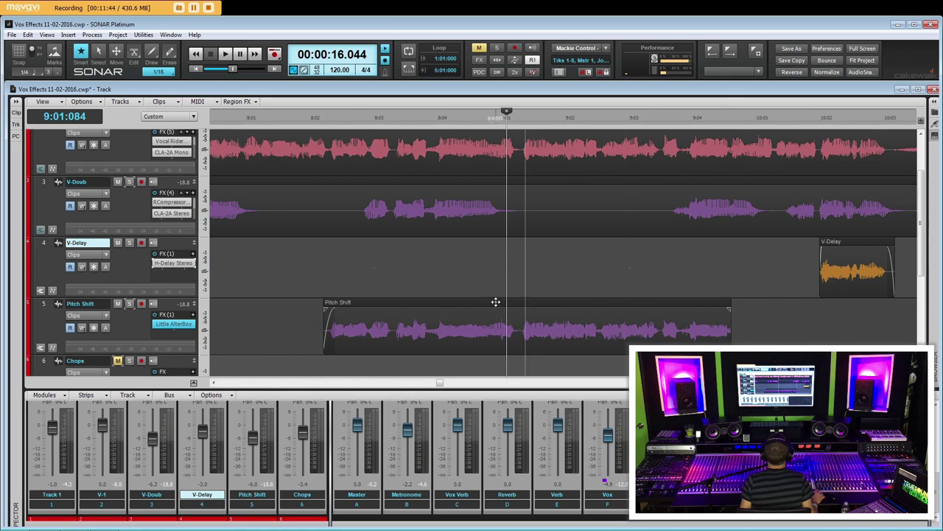
{"action": "left_click", "coordinate": [313, 276]}
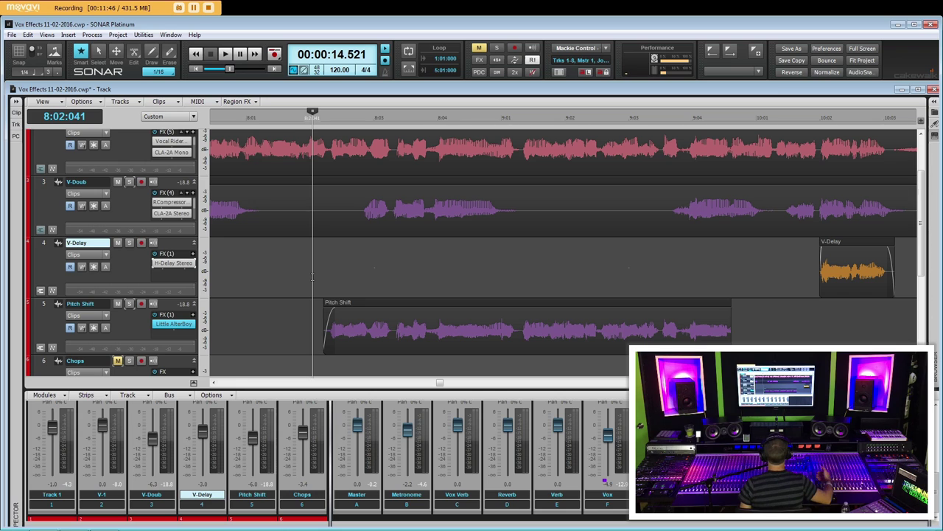
{"action": "key", "text": "space"}
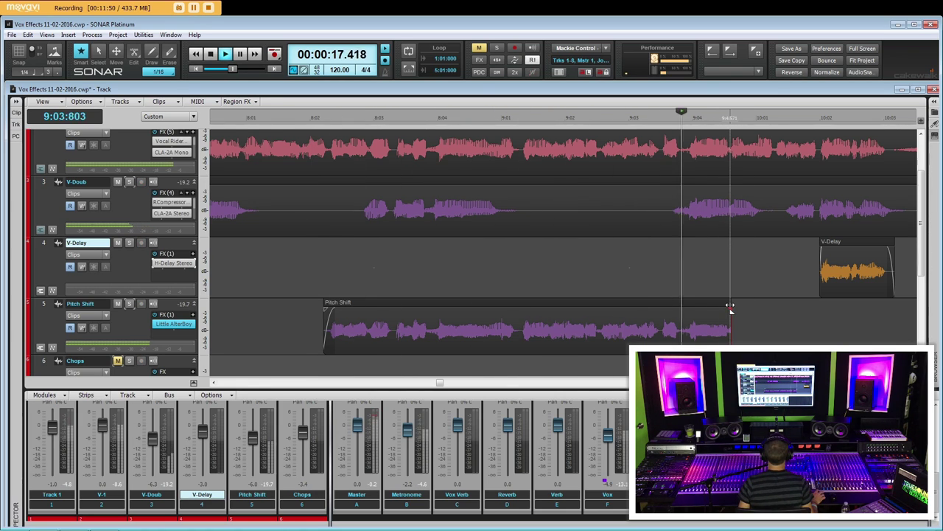
{"action": "key", "text": "space"}
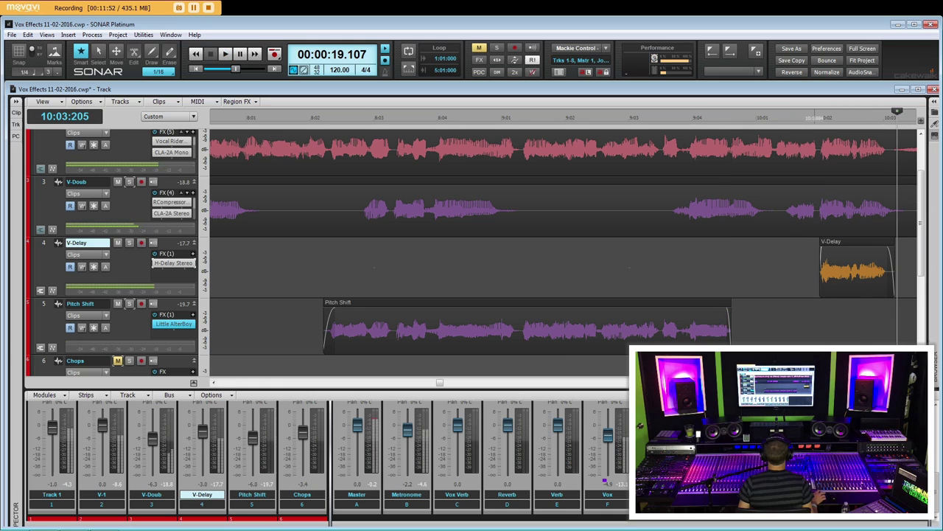
Open Little AlterBoy, play the song from 1:04:486 and raise the Pitch Shift track's level to -5.2
{"action": "key", "text": "ctrl+Left"}
{"action": "key", "text": "ctrl+Left"}
{"action": "key", "text": "ctrl+Left"}
{"action": "key", "text": "ctrl+Left"}
{"action": "key", "text": "ctrl+Left"}
{"action": "key", "text": "ctrl+Left"}
{"action": "key", "text": "ctrl+Left"}
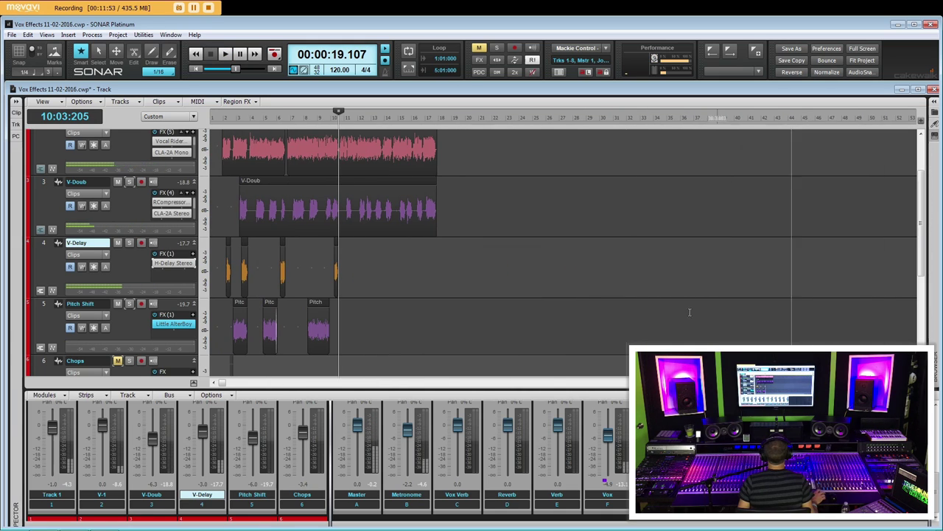
{"action": "left_click", "coordinate": [222, 210]}
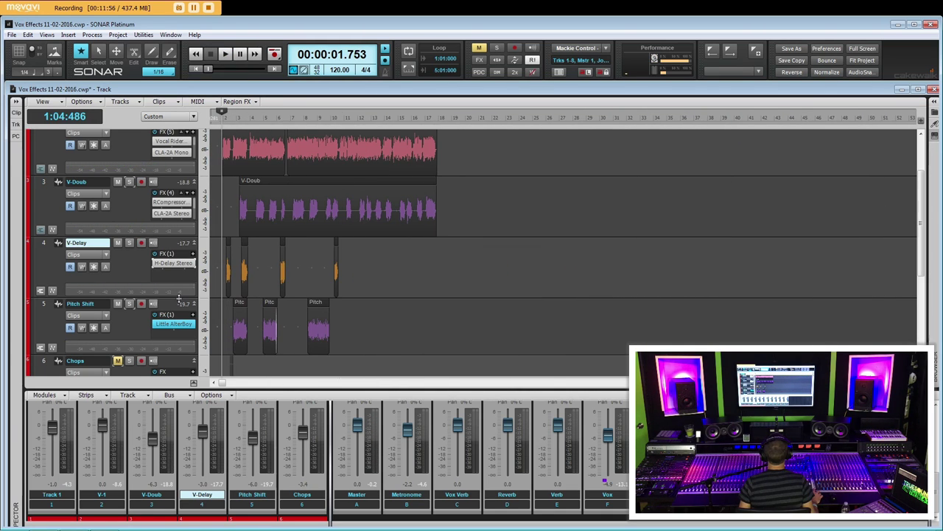
{"action": "double_click", "coordinate": [173, 324]}
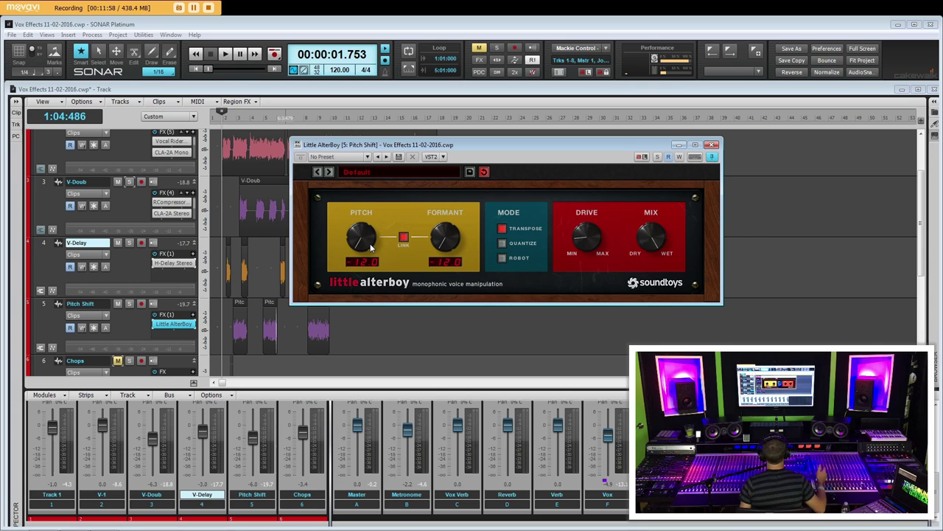
{"action": "key", "text": "space"}
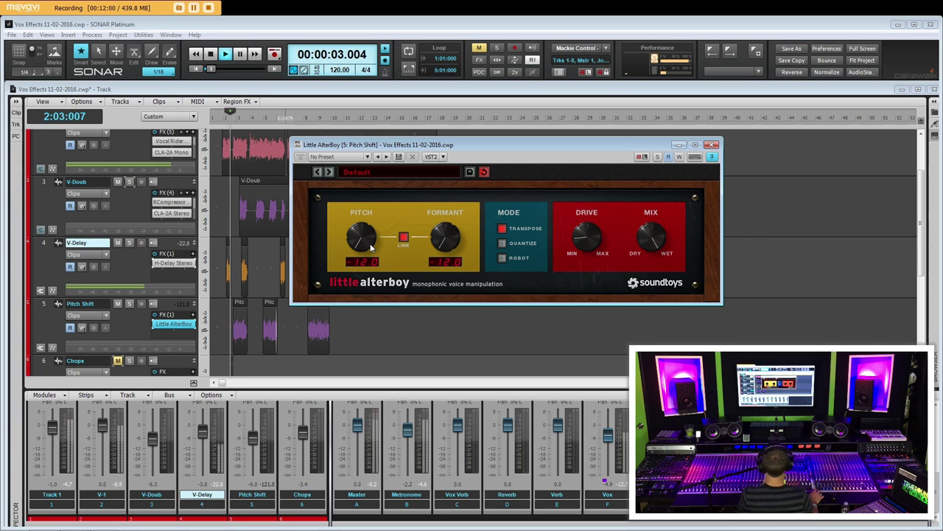
{"action": "left_click_drag", "start_coordinate": [252, 437], "coordinate": [252, 435]}
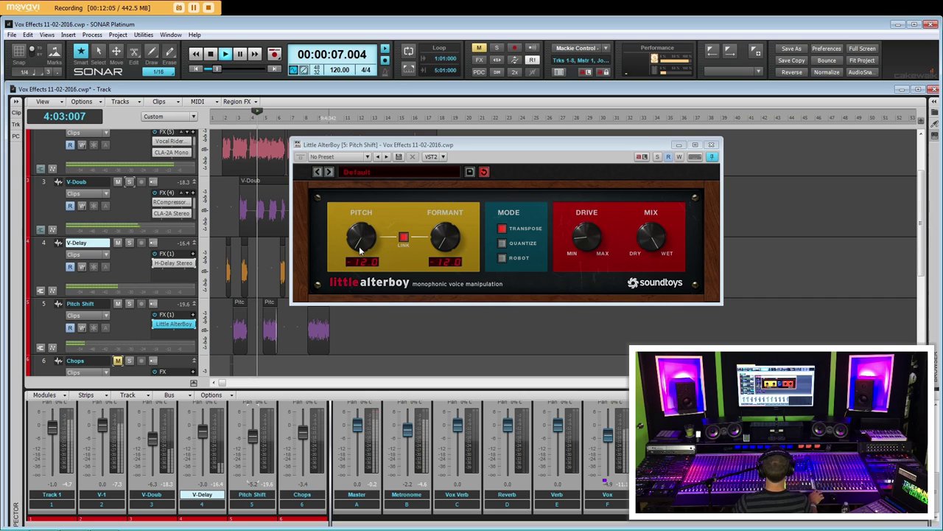
Try Little AlterBoy's linked pitch and formant at 12.0 against the full mix, return both to -12.0 and close the plug-in
{"action": "left_click_drag", "start_coordinate": [359, 246], "coordinate": [316, 30]}
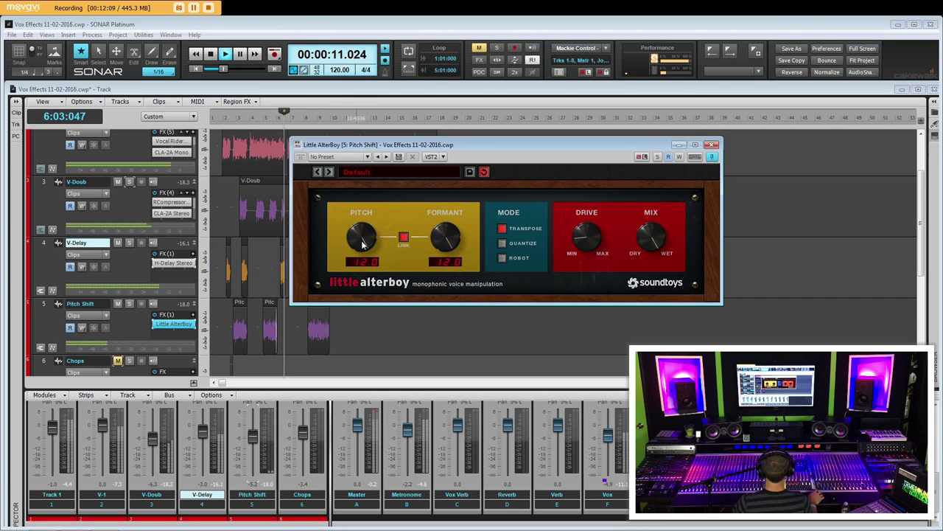
{"action": "left_click_drag", "start_coordinate": [362, 245], "coordinate": [381, 354]}
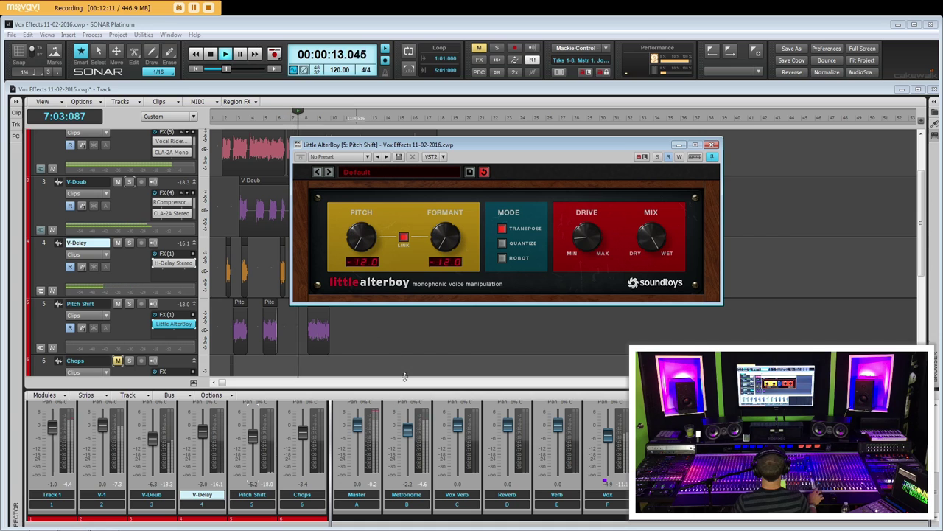
{"action": "left_click", "coordinate": [712, 145]}
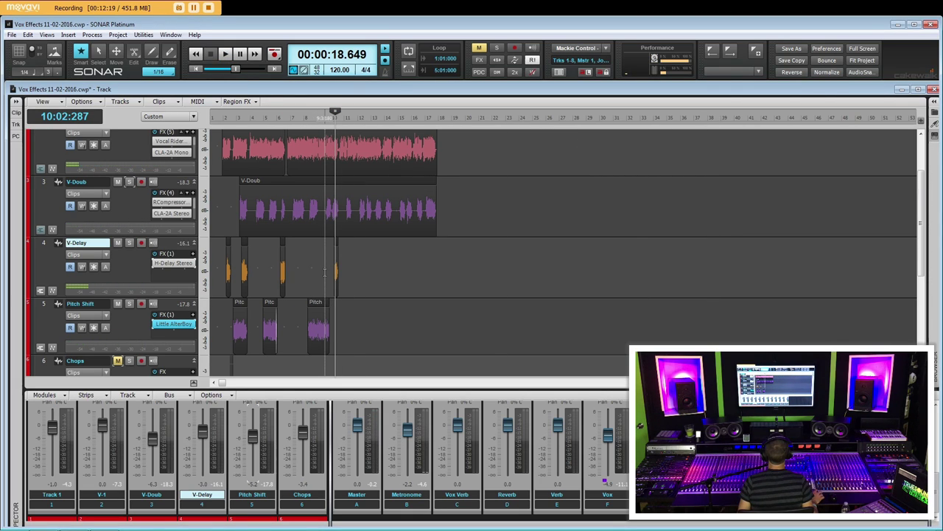
Place the playhead at about 1:04:703, just before the lead vocal starts, with no clips selected
{"action": "left_click", "coordinate": [324, 272]}
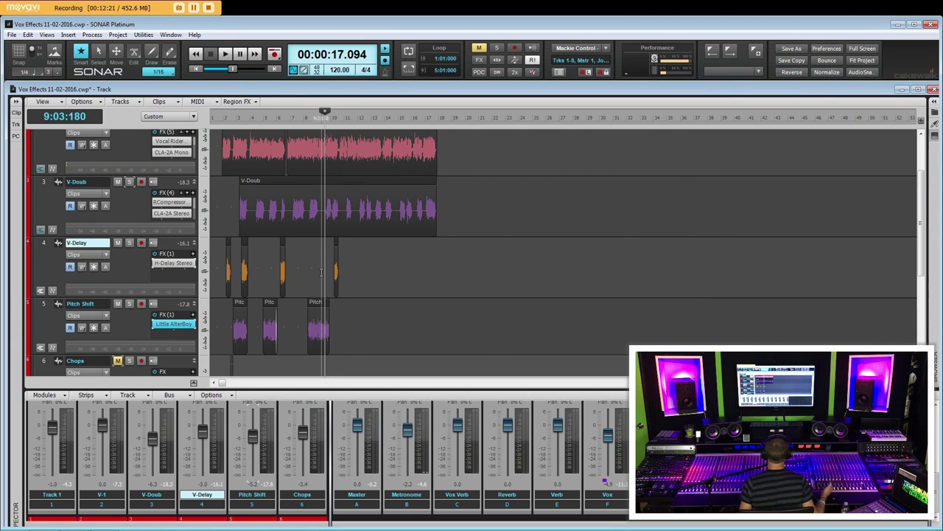
{"action": "left_click", "coordinate": [226, 210]}
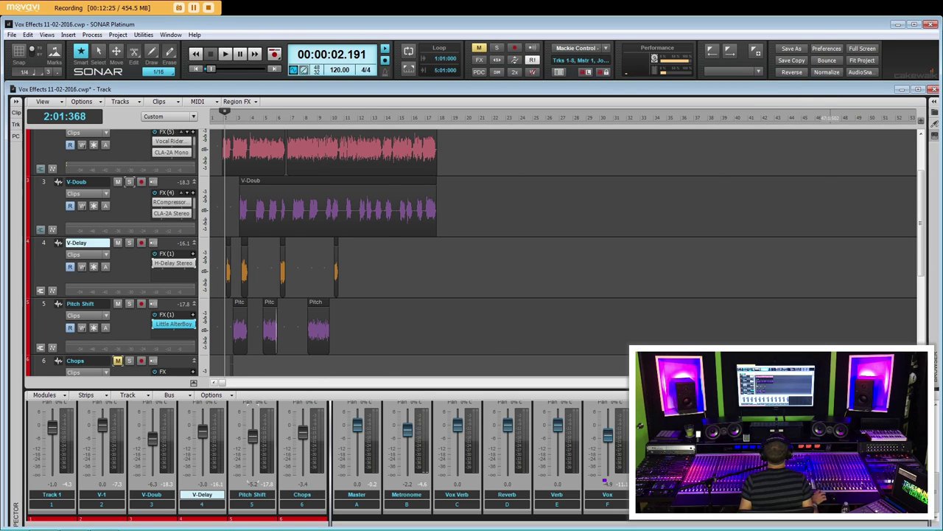
{"action": "left_click_drag", "start_coordinate": [873, 382], "coordinate": [895, 382]}
{"action": "left_click_drag", "start_coordinate": [233, 146], "coordinate": [520, 150]}
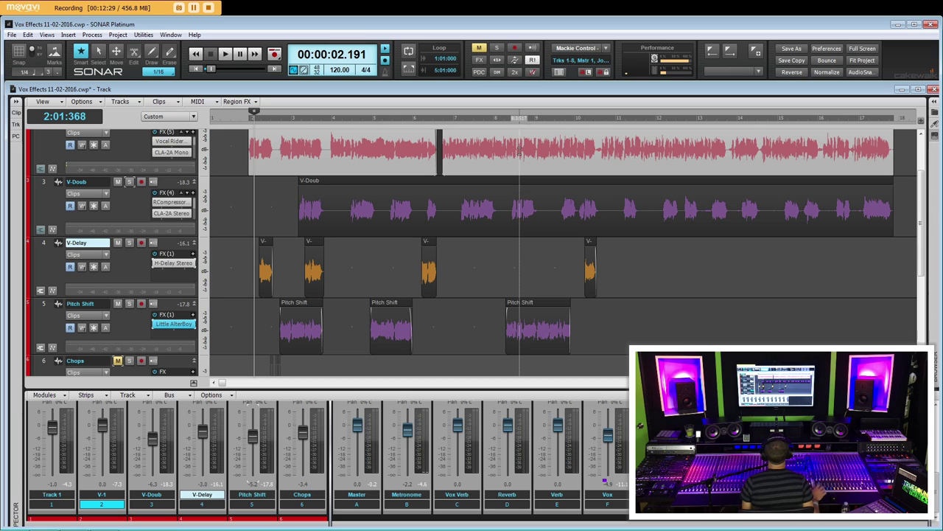
{"action": "left_click", "coordinate": [246, 203]}
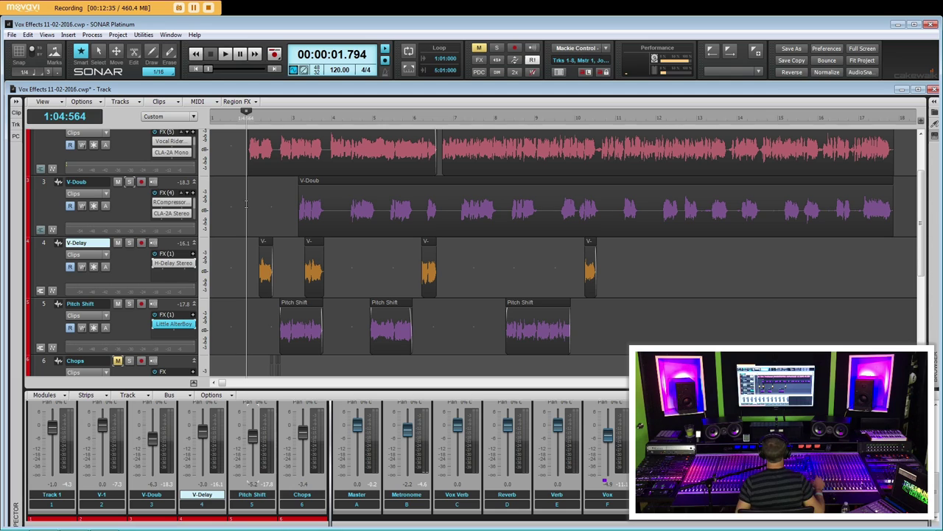
{"action": "left_click", "coordinate": [247, 204]}
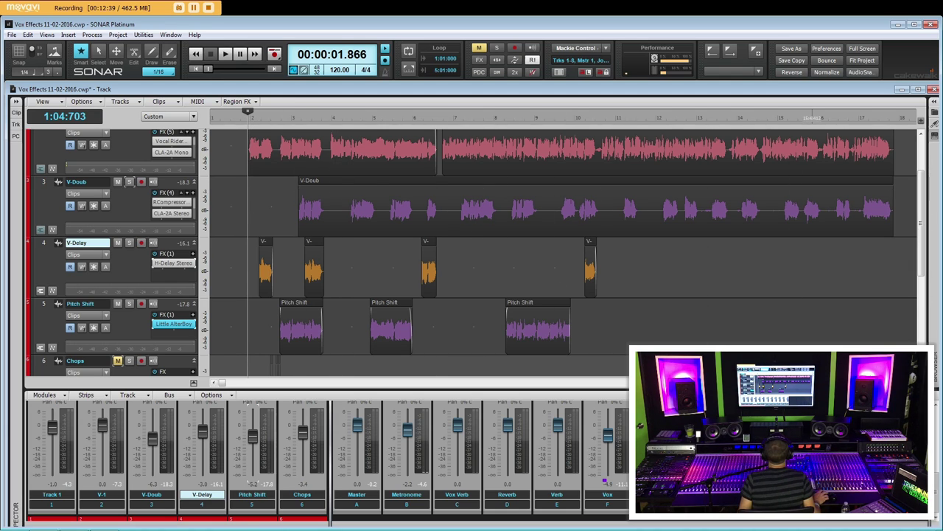
{"action": "key", "text": "ctrl+Right"}
{"action": "key", "text": "ctrl+Right"}
{"action": "key", "text": "ctrl+Right"}
{"action": "key", "text": "ctrl+Left"}
{"action": "key", "text": "ctrl+Left"}
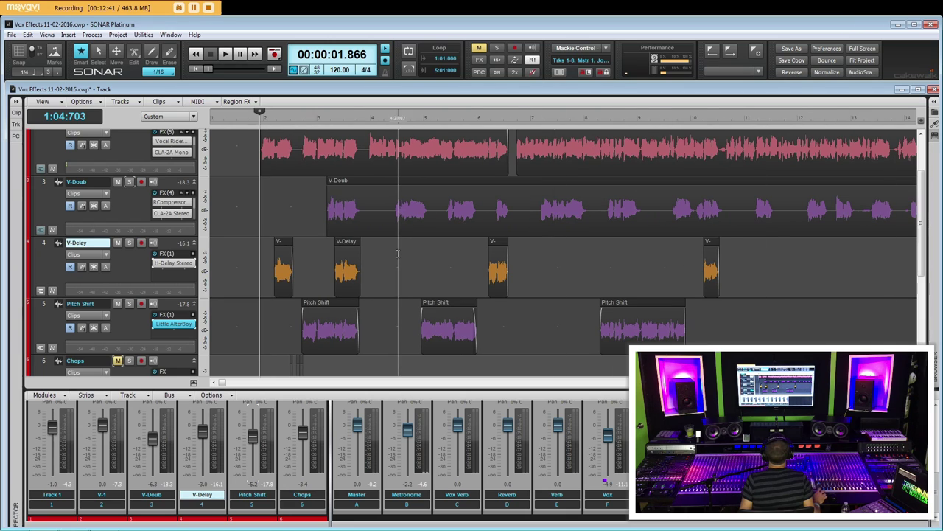
{"action": "left_click", "coordinate": [273, 221]}
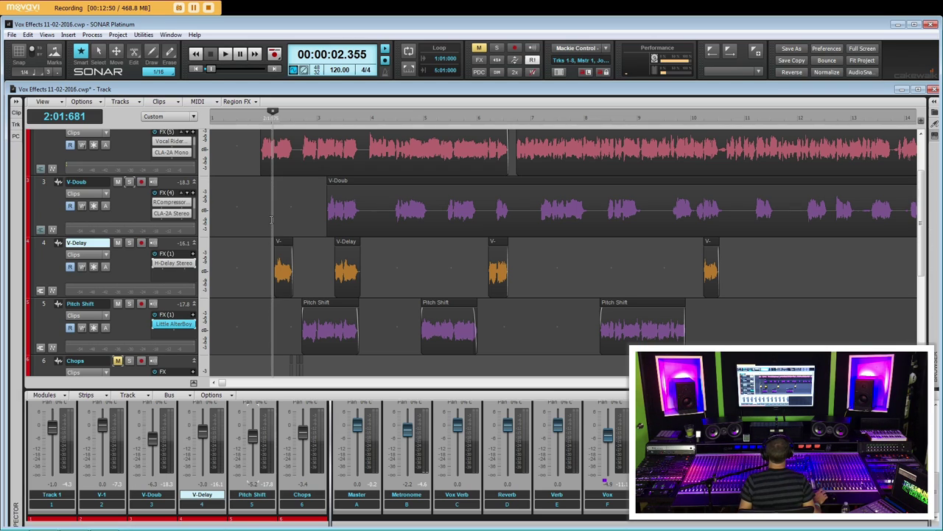
{"action": "left_click", "coordinate": [265, 202]}
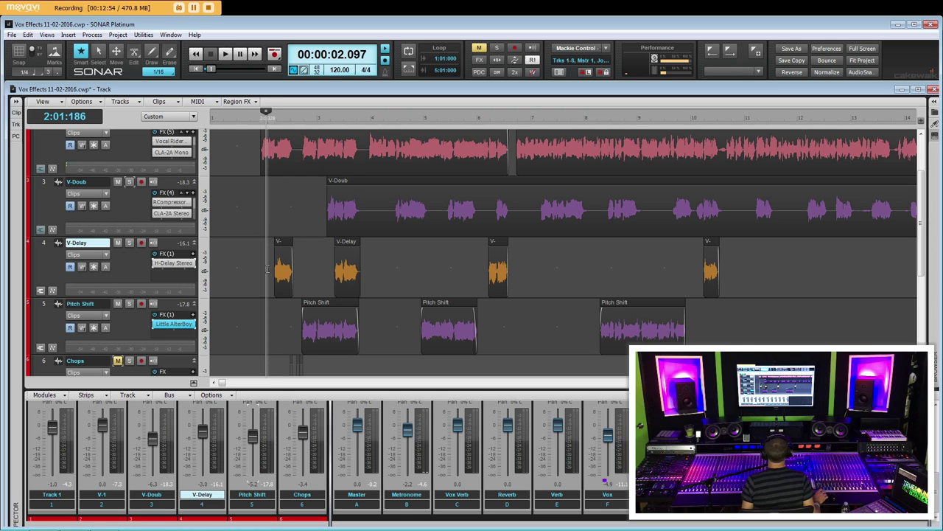
{"action": "scroll", "coordinate": [306, 285], "scroll_direction": "down", "scroll_amount": 2}
{"action": "scroll", "coordinate": [304, 285], "scroll_direction": "up", "scroll_amount": 1}
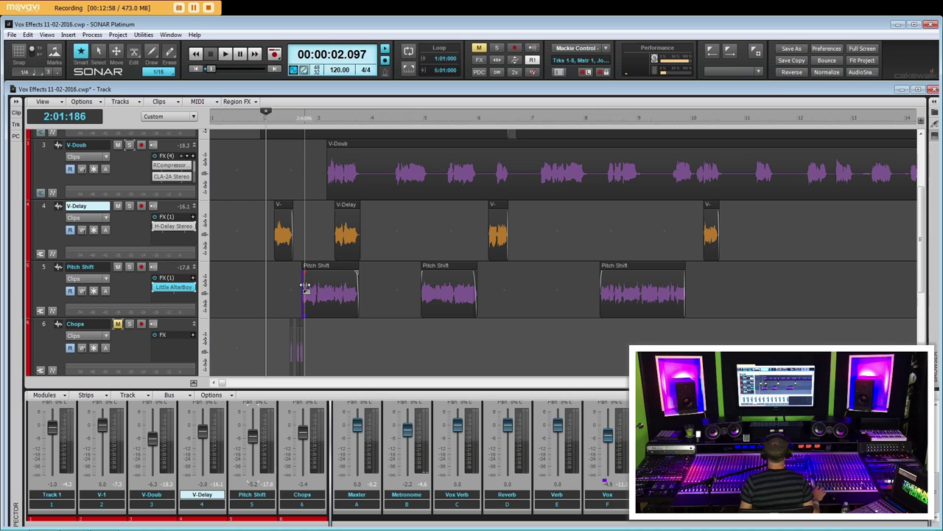
{"action": "left_click", "coordinate": [277, 298]}
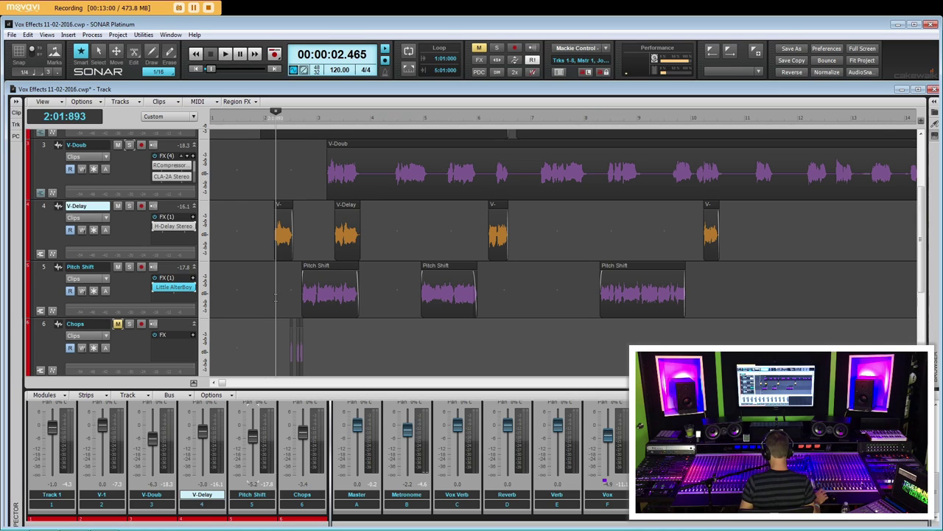
{"action": "left_click_drag", "start_coordinate": [295, 273], "coordinate": [675, 284]}
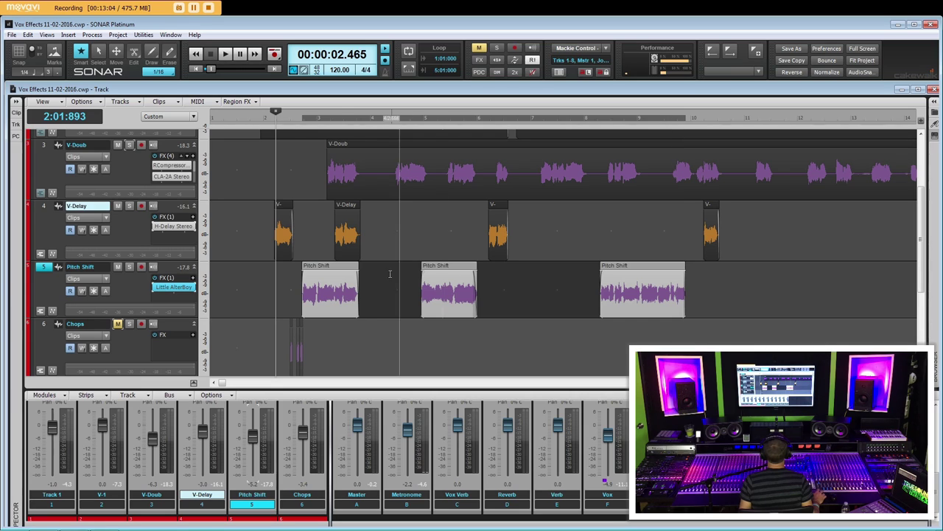
{"action": "left_click", "coordinate": [282, 283]}
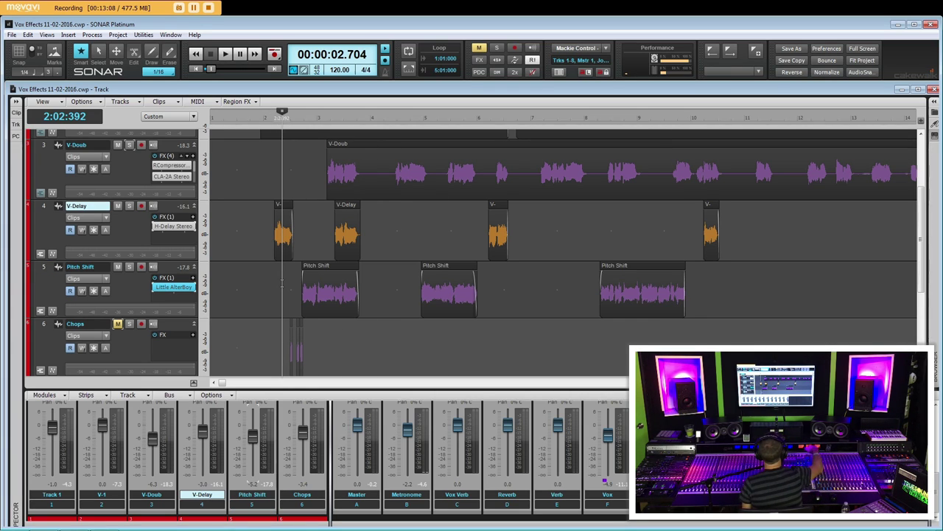
Show Little AlterBoy's Pitch automation envelope on the Pitch Shift track
{"action": "left_click", "coordinate": [106, 279]}
{"action": "mouse_move", "coordinate": [158, 314]}
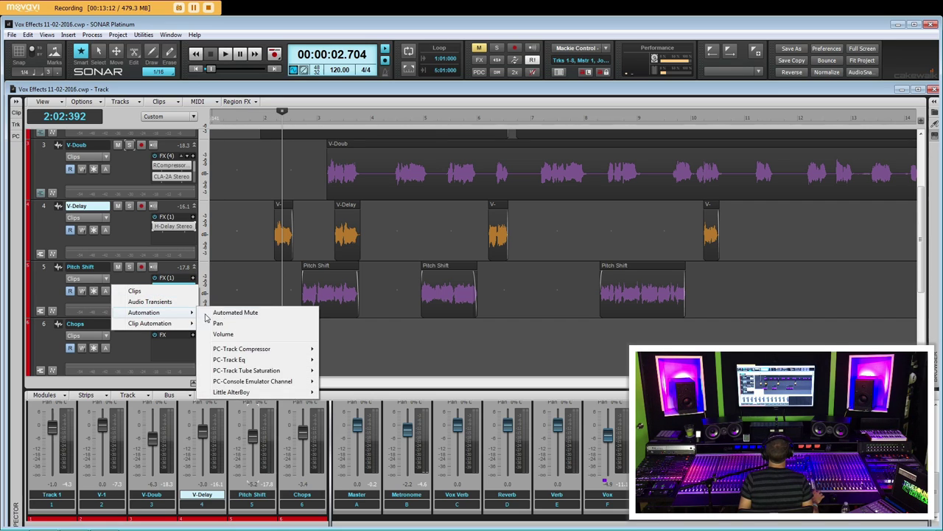
{"action": "left_click", "coordinate": [243, 393]}
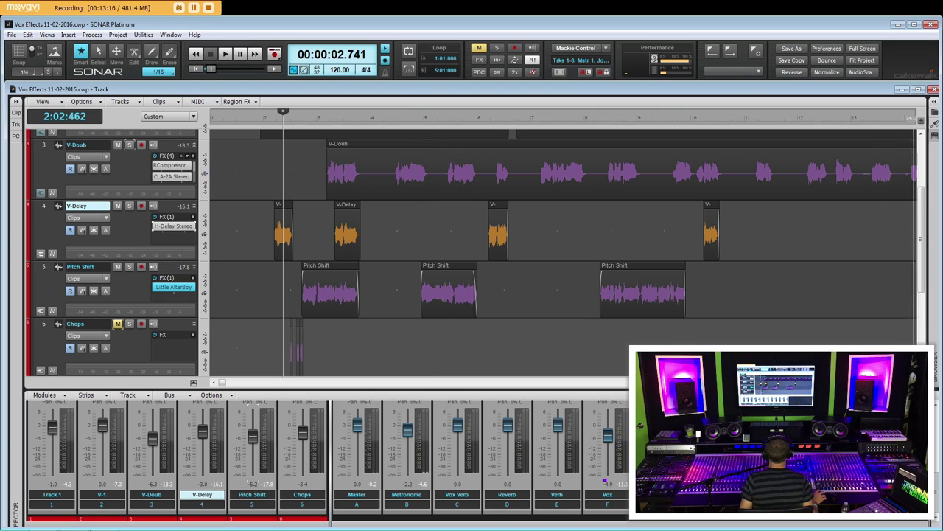
{"action": "scroll", "coordinate": [365, 238], "scroll_direction": "down", "scroll_amount": 3}
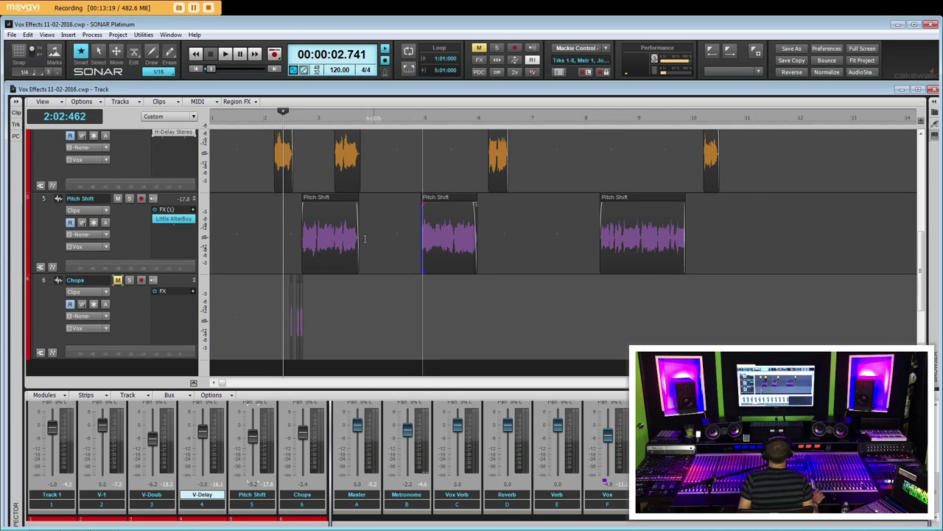
{"action": "left_click", "coordinate": [108, 214]}
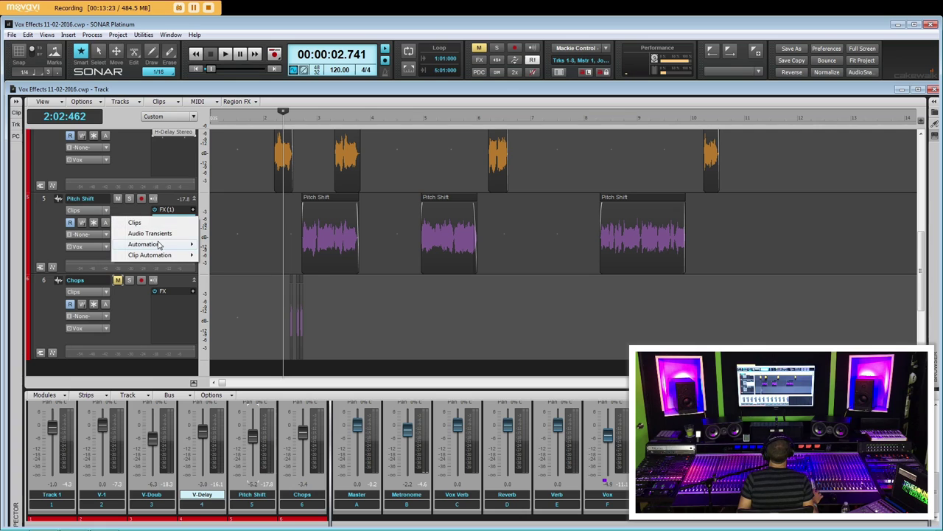
{"action": "mouse_move", "coordinate": [158, 244]}
{"action": "mouse_move", "coordinate": [251, 324]}
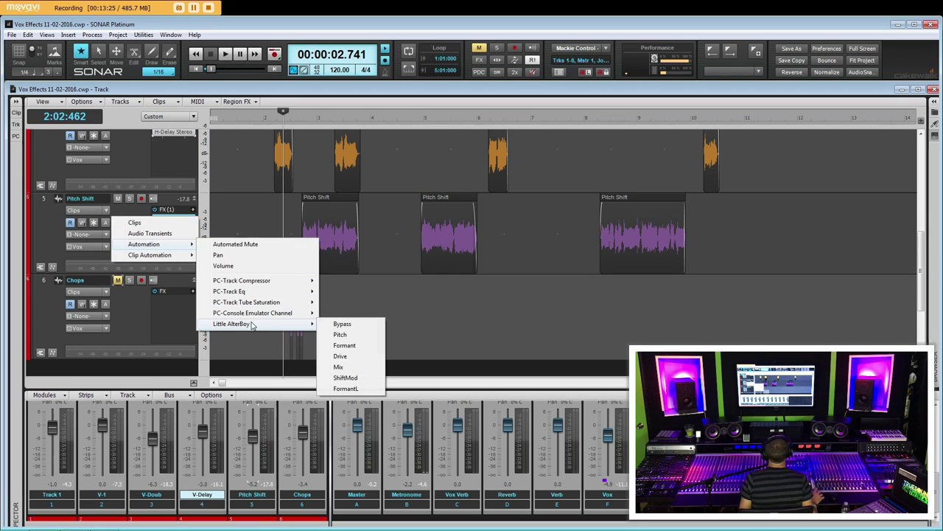
{"action": "left_click", "coordinate": [353, 338]}
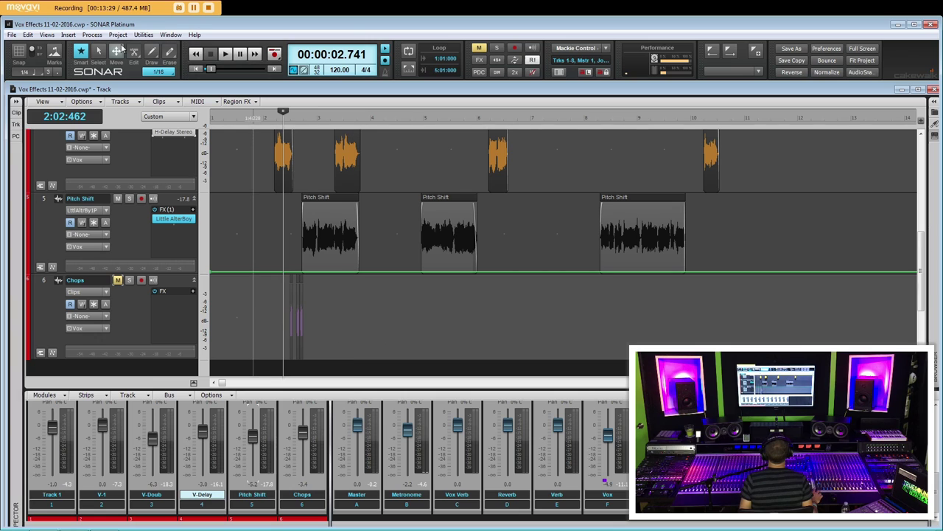
Add pitch envelope nodes at the first Pitch Shift clip's start and end, and raise the end node to the top for a rising ramp
{"action": "left_click", "coordinate": [303, 273]}
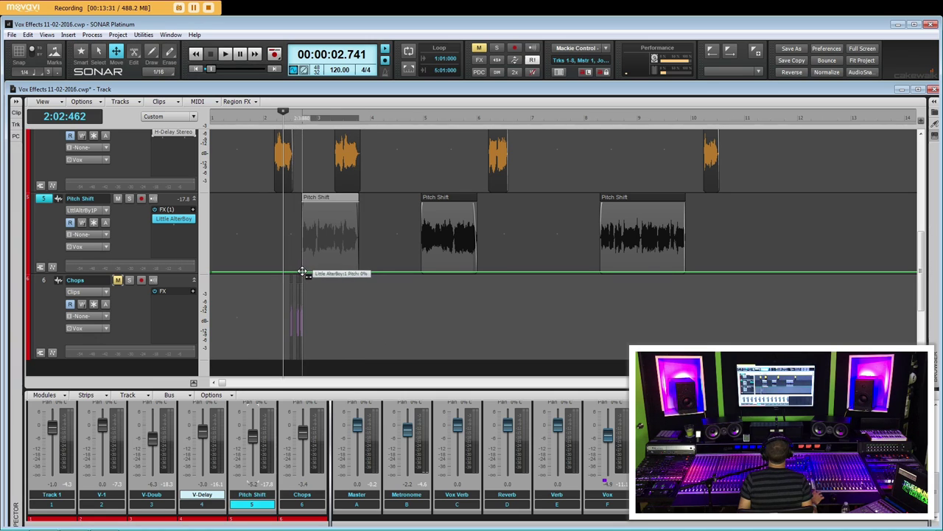
{"action": "double_click", "coordinate": [301, 272]}
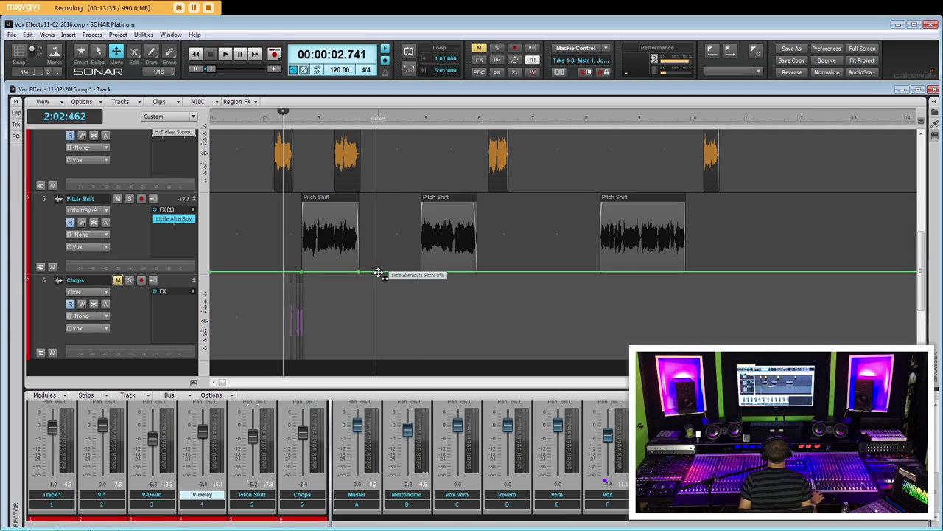
{"action": "left_click_drag", "start_coordinate": [360, 273], "coordinate": [359, 209]}
{"action": "left_click", "coordinate": [273, 202]}
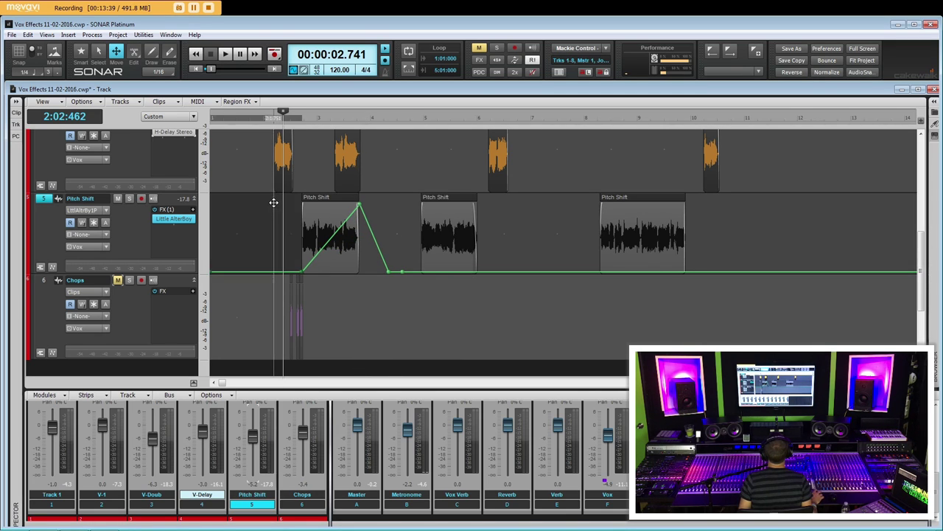
Solo the Pitch Shift track and audition the rising pitch ramp across the first clip
{"action": "left_click", "coordinate": [130, 199]}
{"action": "key", "text": "space"}
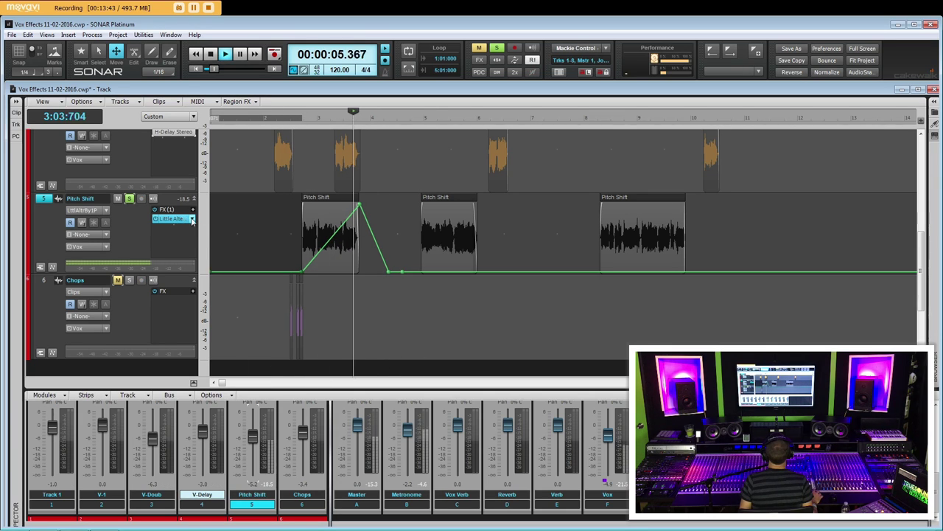
{"action": "key", "text": "space"}
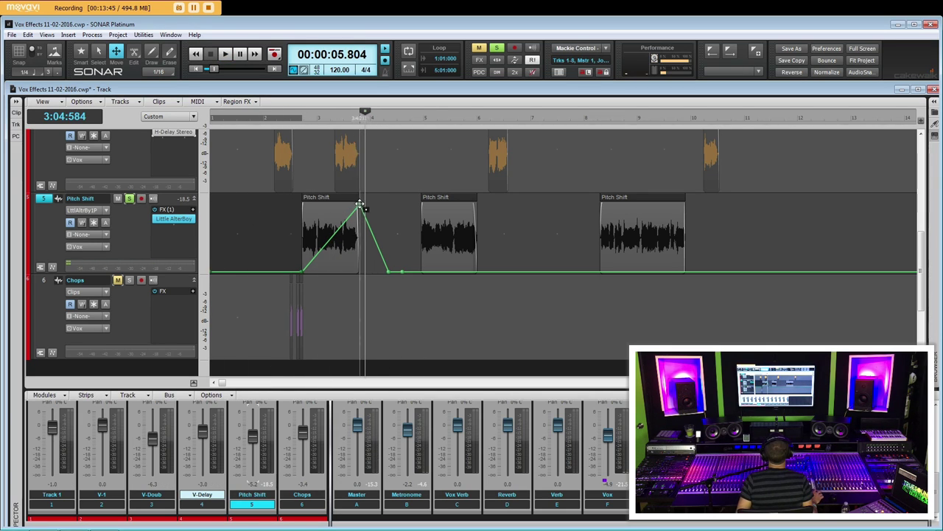
Lower the pitch ramp's peak node at the first clip's end to about 56% and audition the clip from just before its start
{"action": "left_click_drag", "start_coordinate": [359, 204], "coordinate": [358, 235]}
{"action": "left_click", "coordinate": [275, 226]}
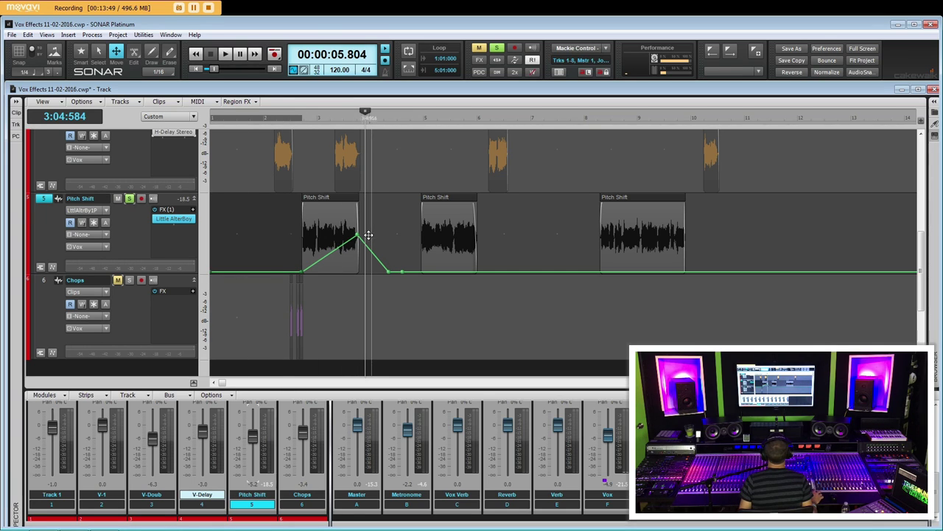
{"action": "mouse_move", "coordinate": [358, 237]}
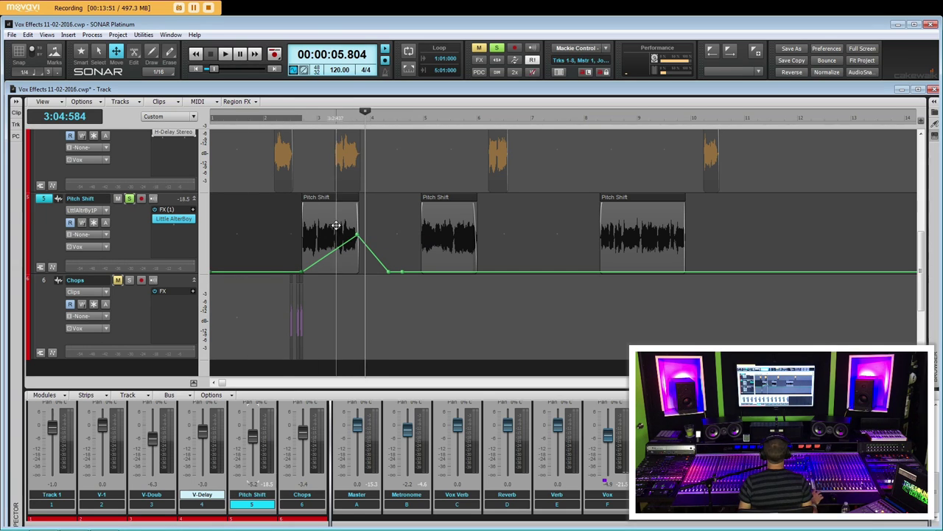
{"action": "key", "text": "space"}
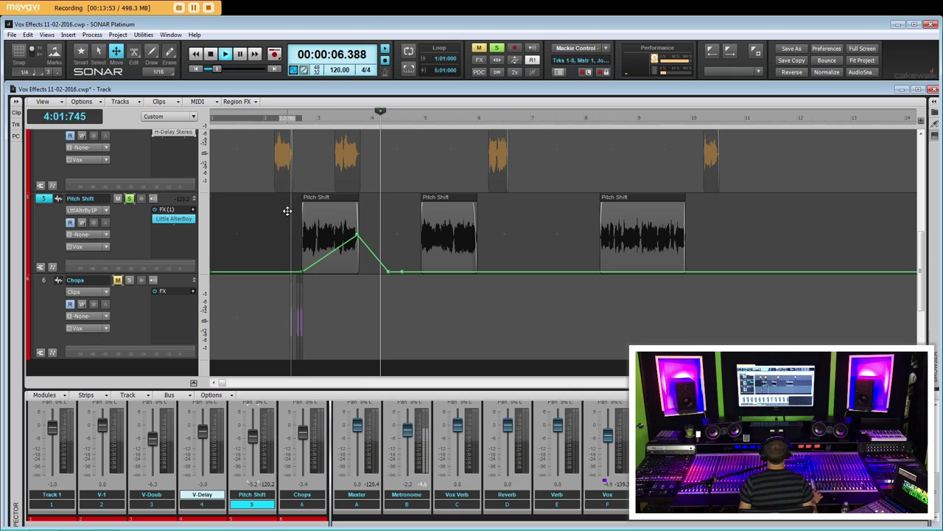
{"action": "key", "text": "space"}
{"action": "left_click", "coordinate": [295, 118]}
{"action": "key", "text": "space"}
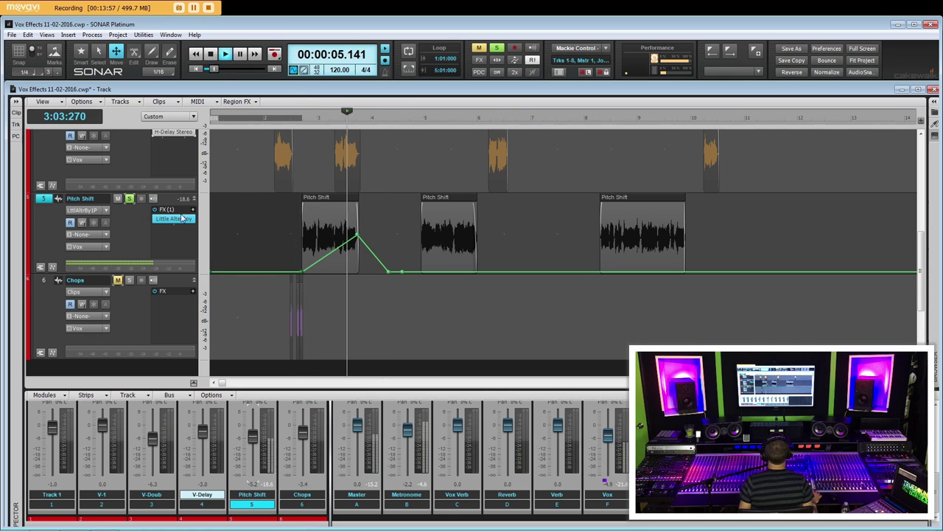
{"action": "key", "text": "space"}
Try a falling pitch sweep by moving the peak node to the top at the first clip's start, audition it and undo the change
{"action": "mouse_move", "coordinate": [358, 233]}
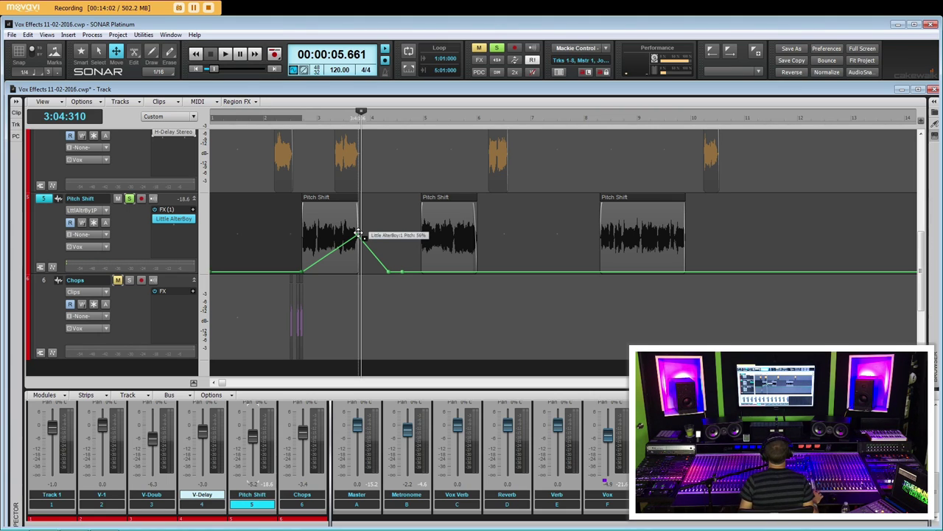
{"action": "left_click_drag", "start_coordinate": [358, 233], "coordinate": [285, 197]}
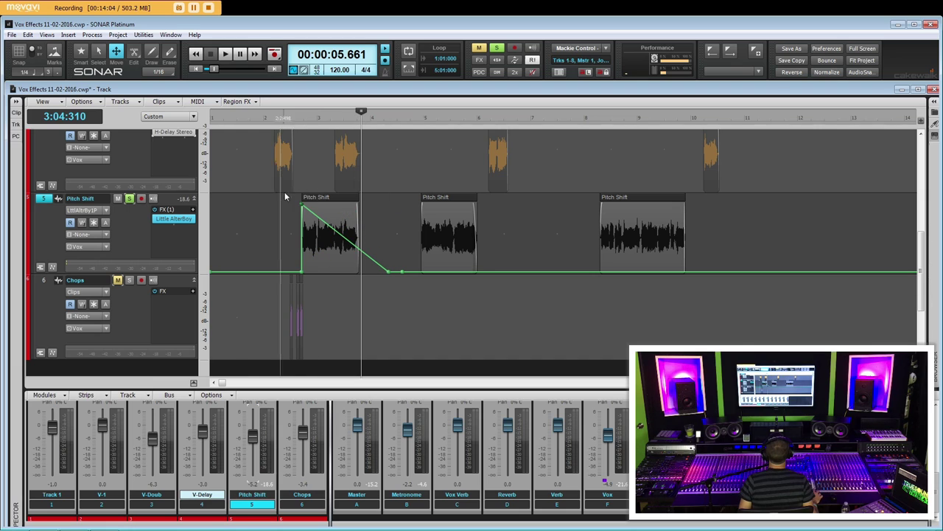
{"action": "left_click", "coordinate": [295, 118]}
{"action": "key", "text": "space"}
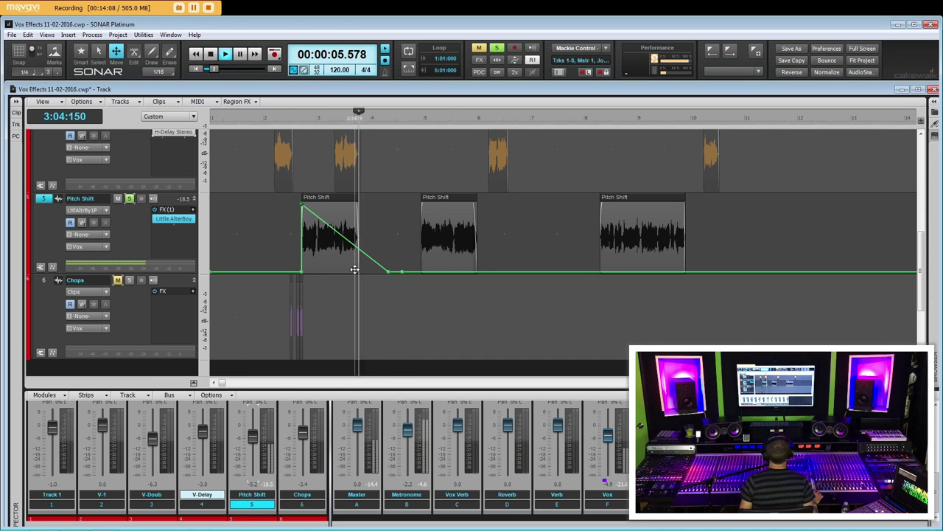
{"action": "key", "text": "space"}
{"action": "key", "text": "ctrl+z"}
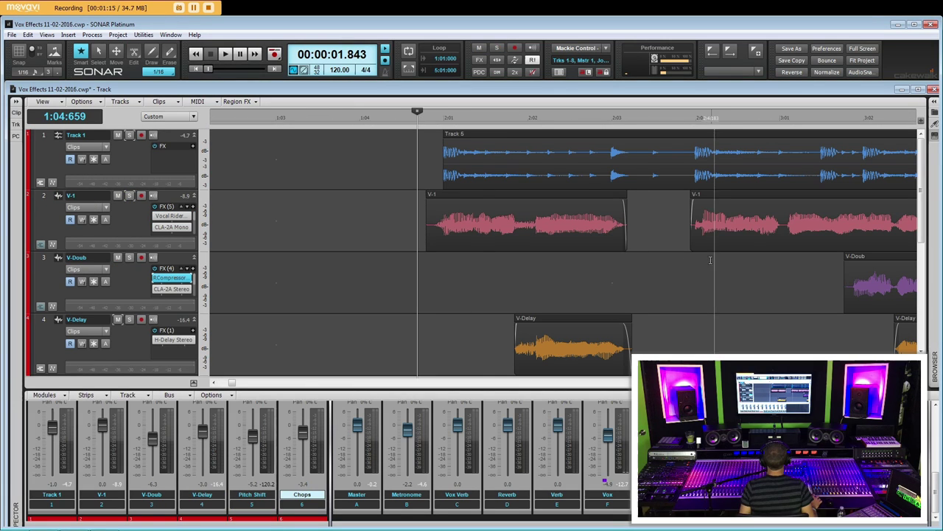
Mute the Chops track and bring the vocal tracks back into view
{"action": "left_click", "coordinate": [700, 287]}
{"action": "key", "text": "ctrl+Left"}
{"action": "key", "text": "ctrl+Left"}
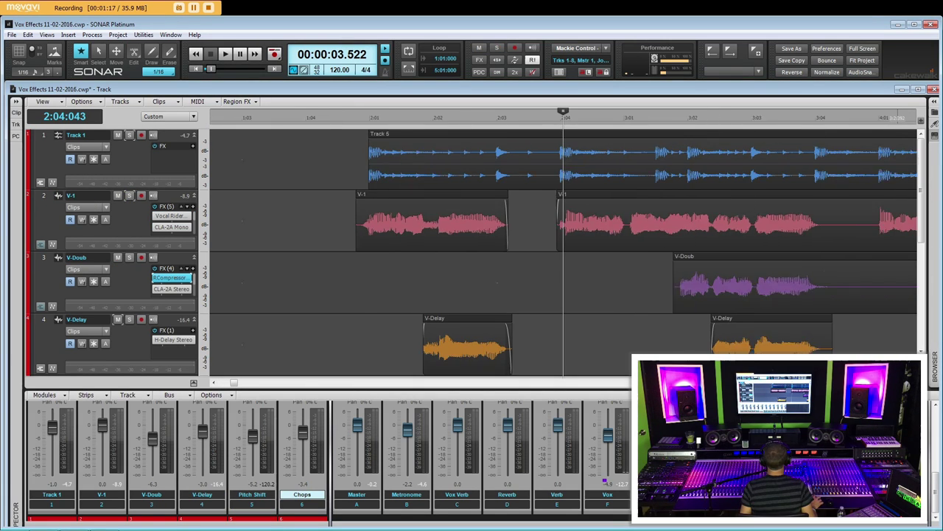
{"action": "left_click", "coordinate": [540, 269]}
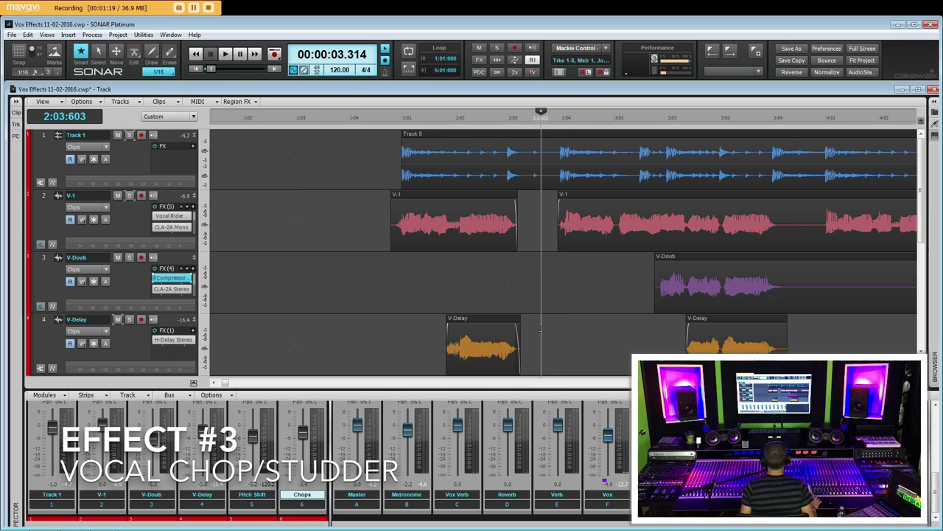
{"action": "left_click", "coordinate": [435, 276]}
{"action": "scroll", "coordinate": [510, 269], "scroll_direction": "down", "scroll_amount": 4}
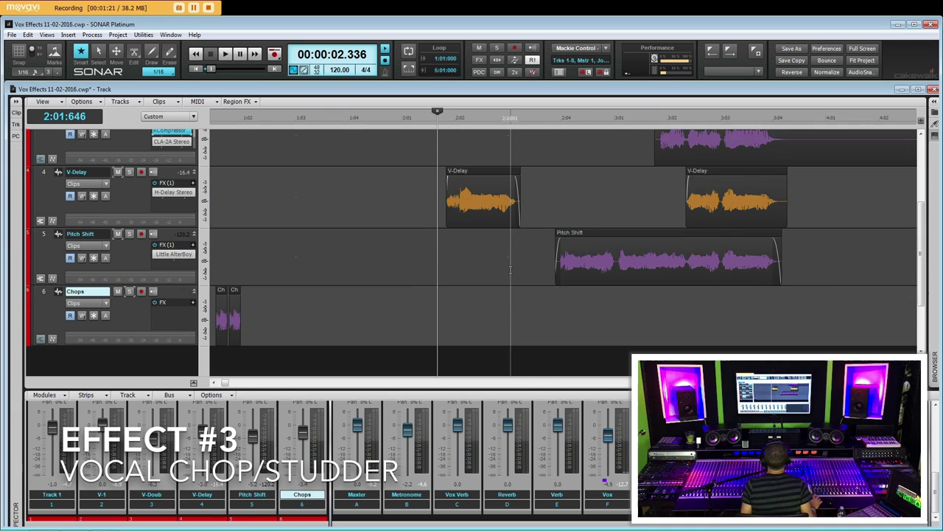
{"action": "scroll", "coordinate": [510, 269], "scroll_direction": "up", "scroll_amount": 3}
{"action": "scroll", "coordinate": [510, 269], "scroll_direction": "up", "scroll_amount": 1}
{"action": "scroll", "coordinate": [511, 269], "scroll_direction": "down", "scroll_amount": 3}
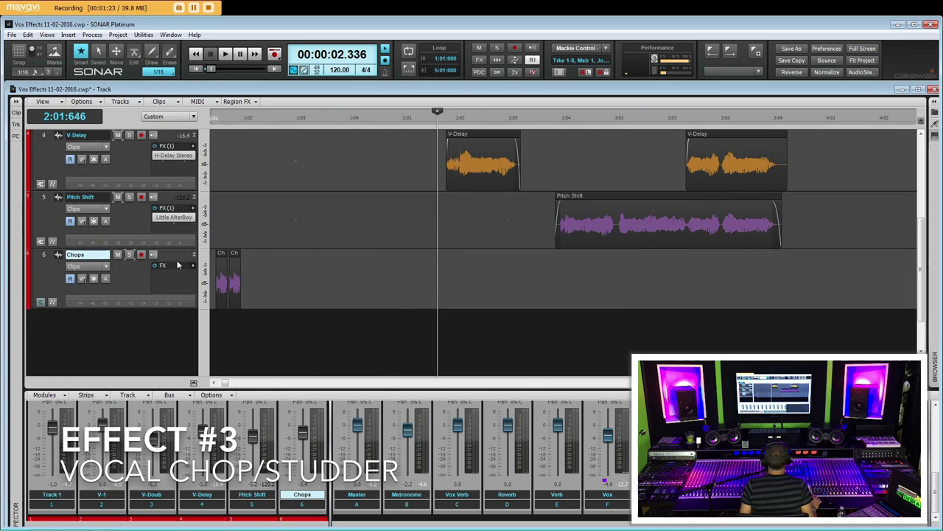
{"action": "left_click", "coordinate": [118, 256]}
{"action": "scroll", "coordinate": [452, 305], "scroll_direction": "up", "scroll_amount": 3}
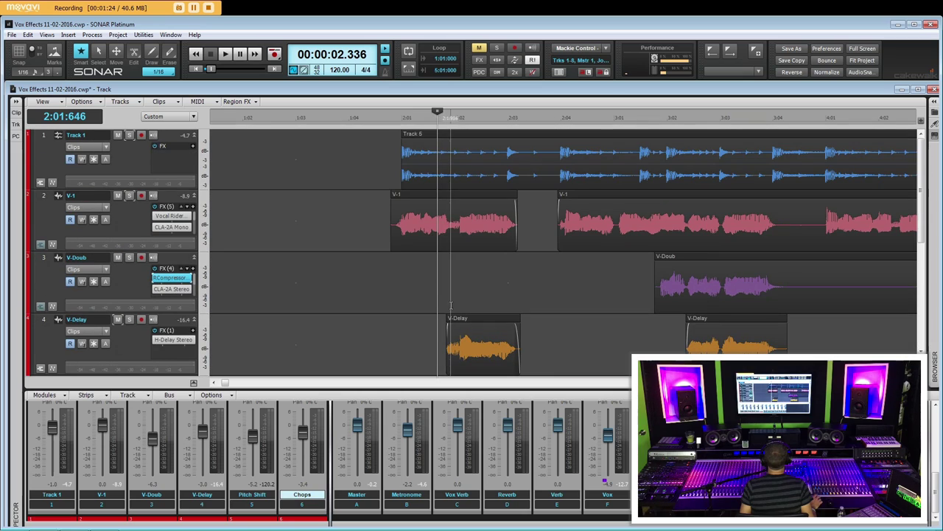
Place the playhead at about 1:04:832, just before the first lead vocal phrase, and play the mix without the chops
{"action": "left_click", "coordinate": [403, 271]}
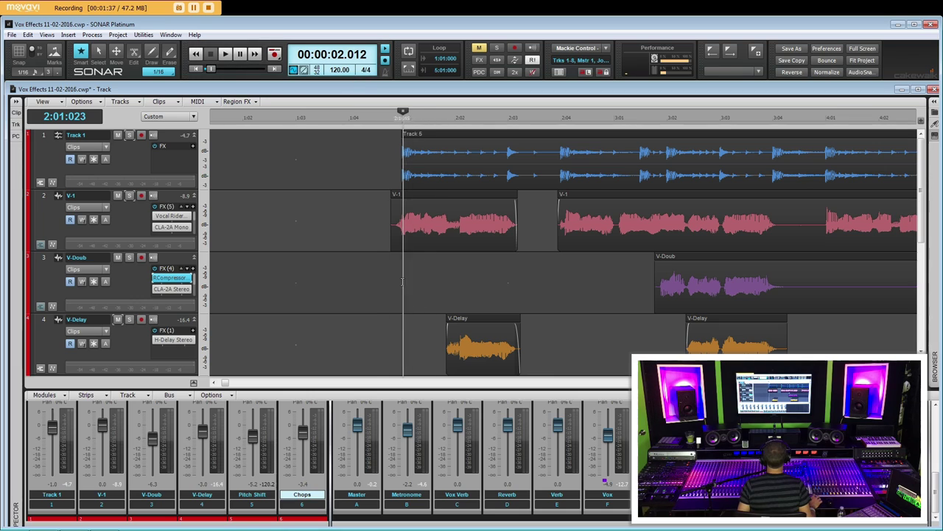
{"action": "left_click", "coordinate": [401, 282]}
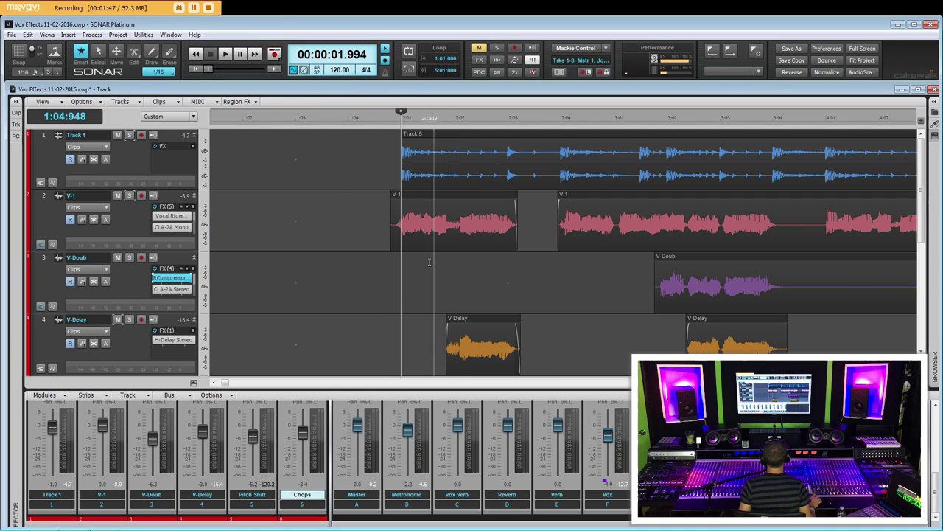
{"action": "left_click", "coordinate": [395, 270]}
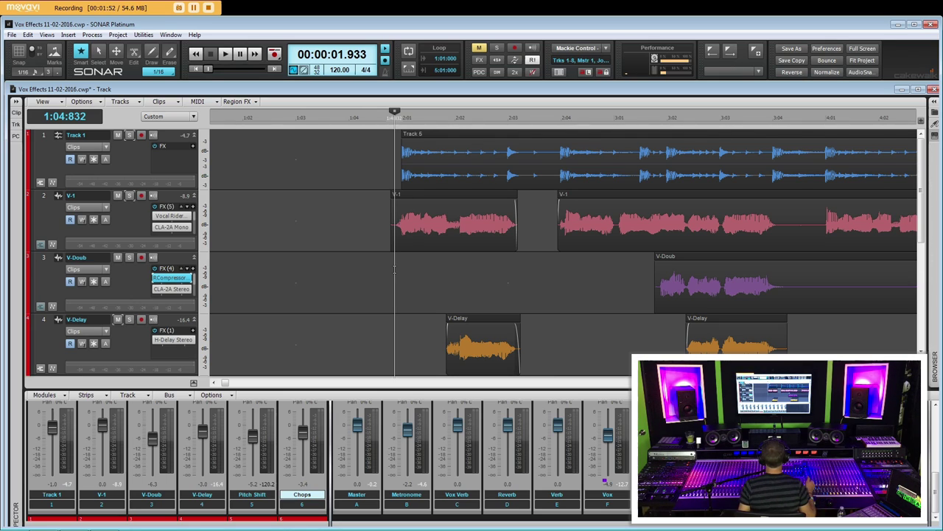
{"action": "key", "text": "space"}
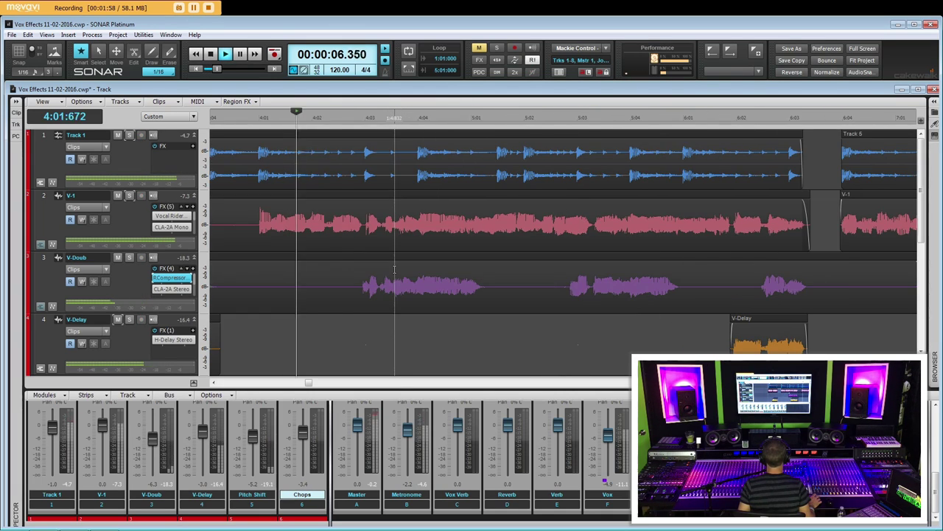
Stop playback, return to the opening phrases and place the playhead at 2:04:070, near the second V-1 clip's start
{"action": "scroll", "coordinate": [410, 330], "scroll_direction": "left", "scroll_amount": 10}
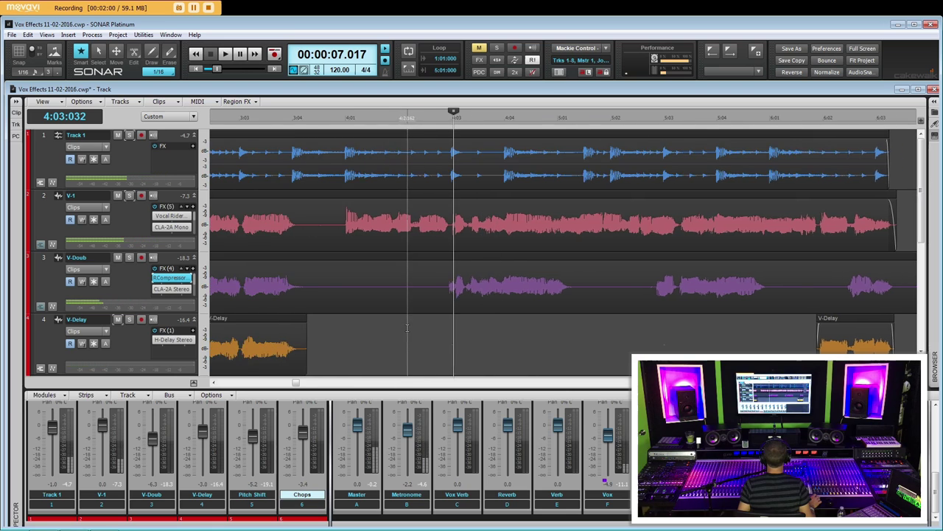
{"action": "left_click", "coordinate": [366, 286]}
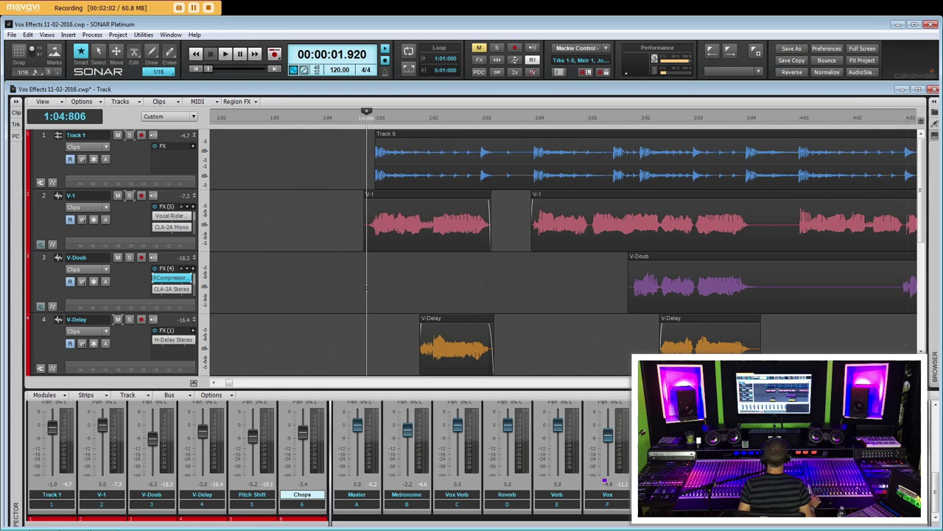
{"action": "scroll", "coordinate": [367, 287], "scroll_direction": "down", "scroll_amount": 3}
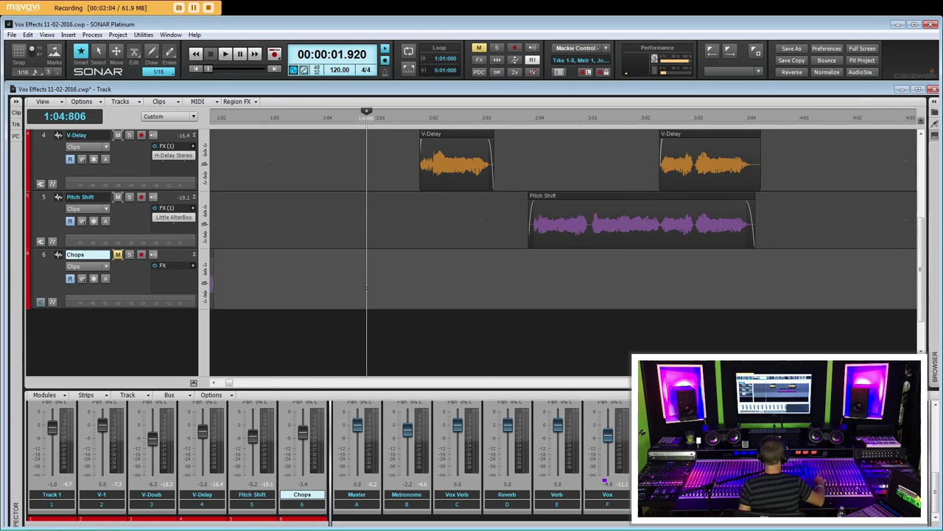
{"action": "left_click", "coordinate": [538, 265]}
{"action": "scroll", "coordinate": [538, 265], "scroll_direction": "up", "scroll_amount": 3}
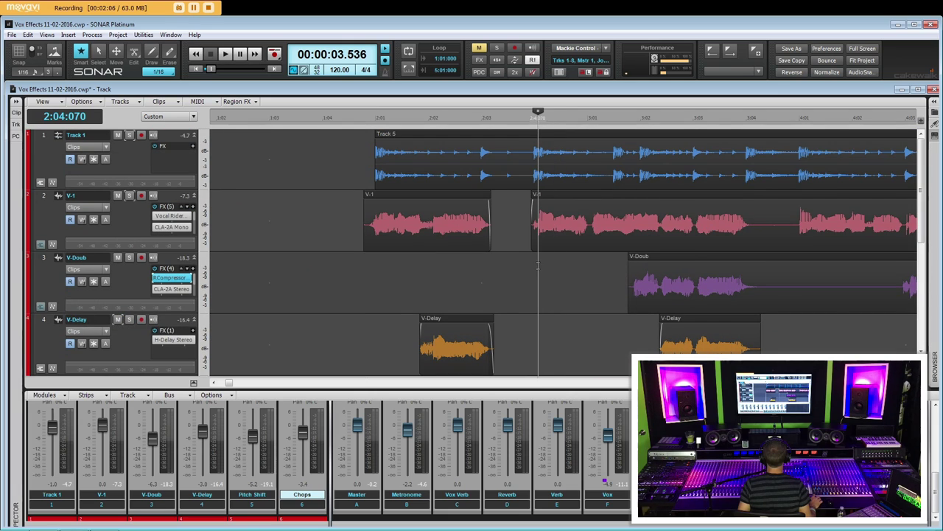
Erase a short section of the second V-1 clip after its opening sound, from about 2:04:325 to 2:04:410
{"action": "scroll", "coordinate": [538, 265], "scroll_direction": "up", "scroll_amount": 7}
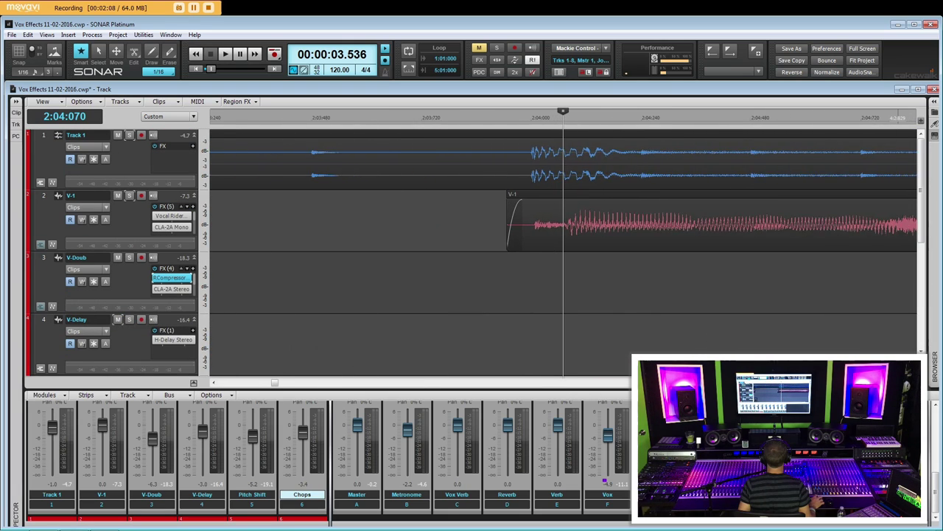
{"action": "scroll", "coordinate": [538, 265], "scroll_direction": "down", "scroll_amount": 1}
{"action": "left_click_drag", "start_coordinate": [385, 221], "coordinate": [447, 255]}
{"action": "left_click", "coordinate": [170, 50]}
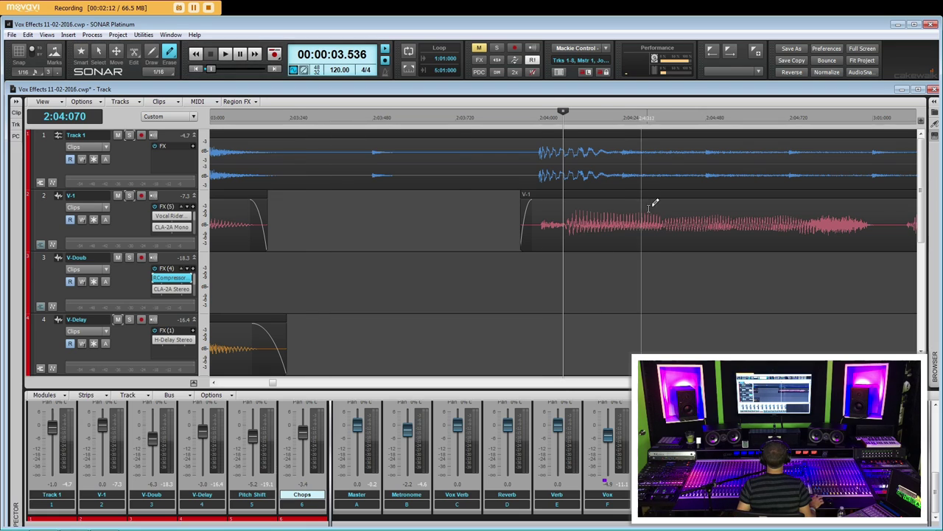
{"action": "left_click_drag", "start_coordinate": [659, 213], "coordinate": [691, 214]}
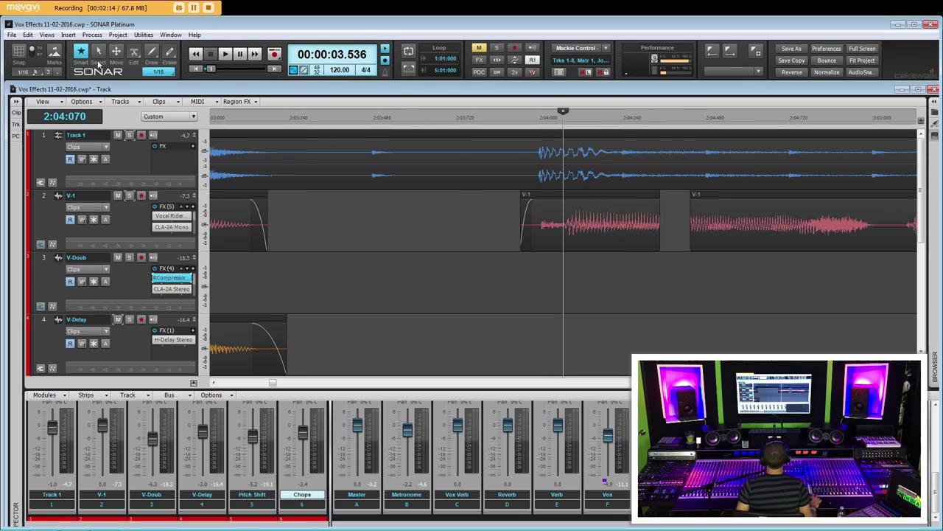
{"action": "left_click", "coordinate": [80, 51]}
Copy the isolated V-1 fragment onto the Chops track at 2:02:856 and unmute that track
{"action": "left_click", "coordinate": [589, 237]}
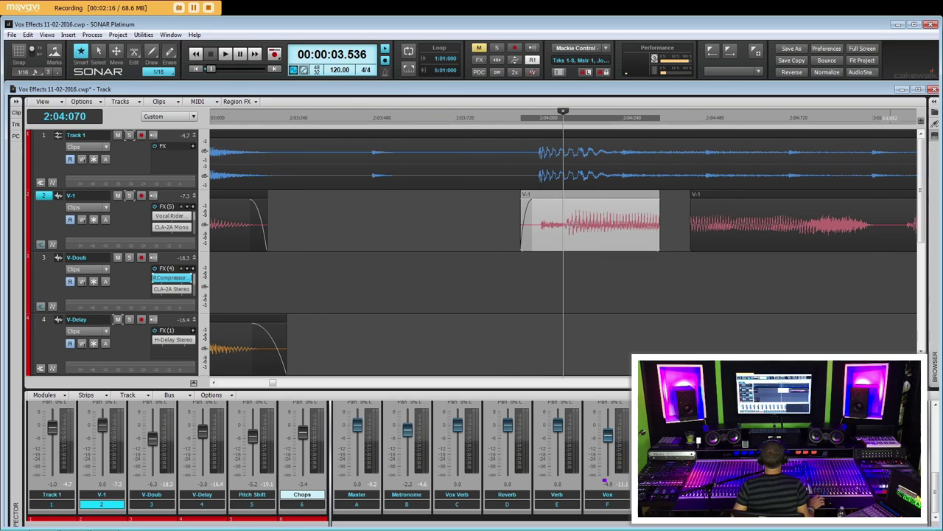
{"action": "scroll", "coordinate": [446, 282], "scroll_direction": "down", "scroll_amount": 5}
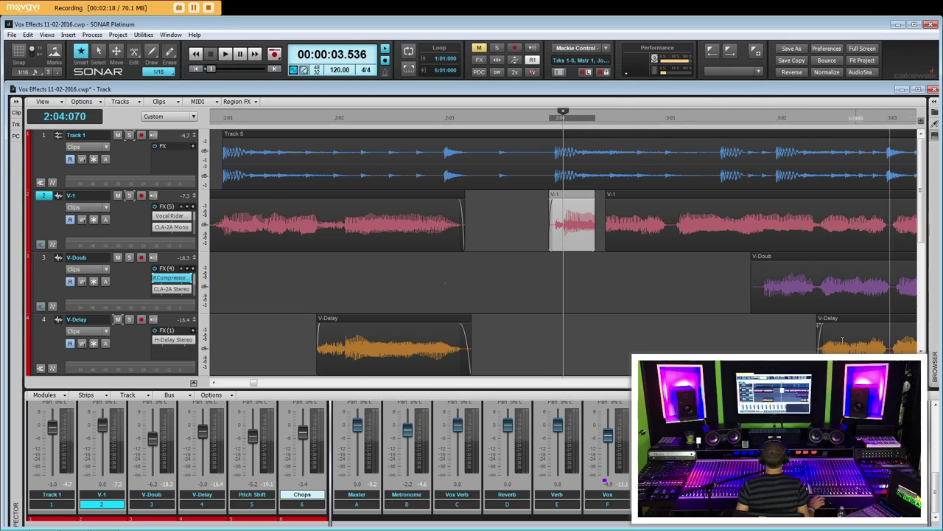
{"action": "scroll", "coordinate": [590, 310], "scroll_direction": "down", "scroll_amount": 3}
{"action": "left_click", "coordinate": [433, 280]}
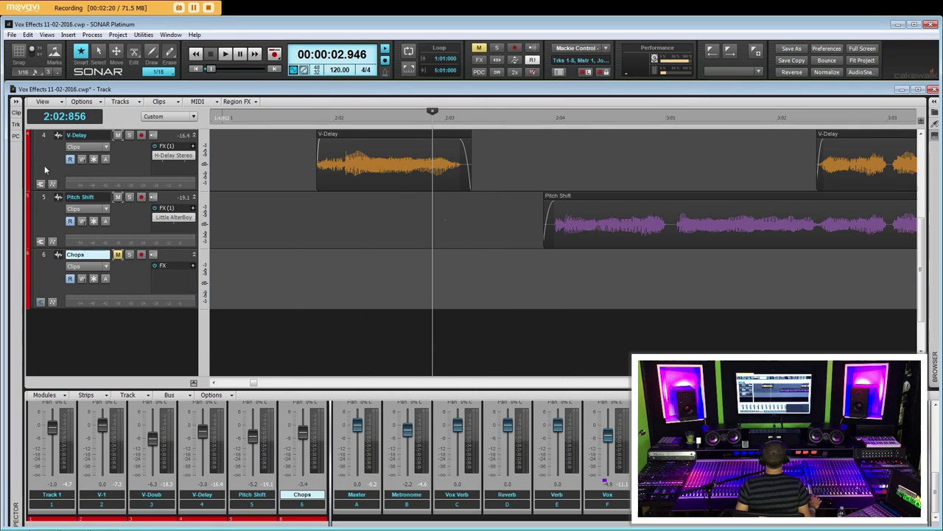
{"action": "left_click", "coordinate": [44, 257]}
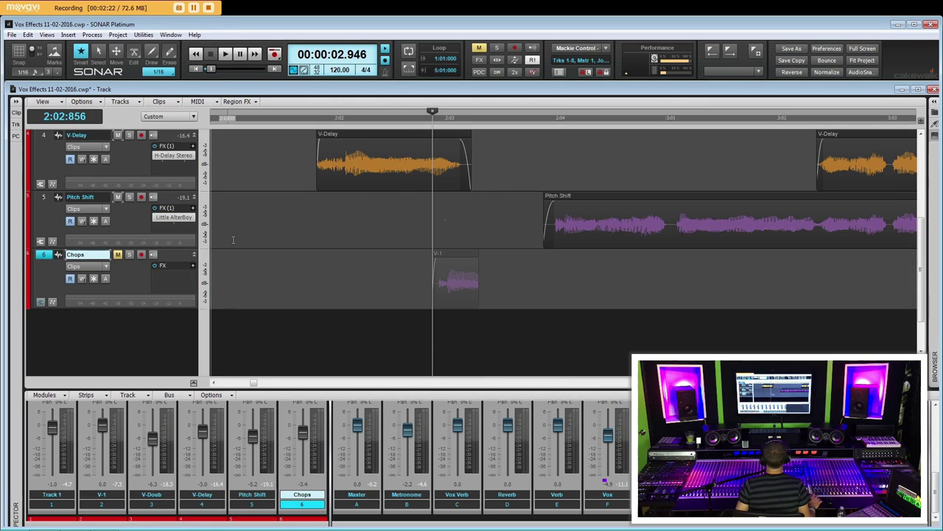
{"action": "left_click", "coordinate": [311, 266]}
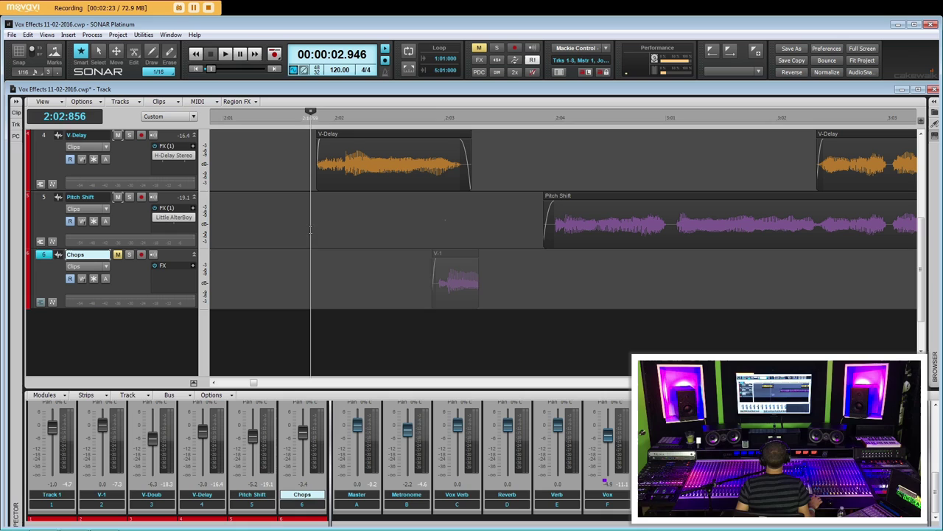
{"action": "left_click", "coordinate": [117, 254]}
{"action": "left_click", "coordinate": [445, 287]}
Delete the isolated fragment from V-1 and extend the following clip back to the phrase's original start with a short fade-in
{"action": "scroll", "coordinate": [516, 258], "scroll_direction": "up", "scroll_amount": 3}
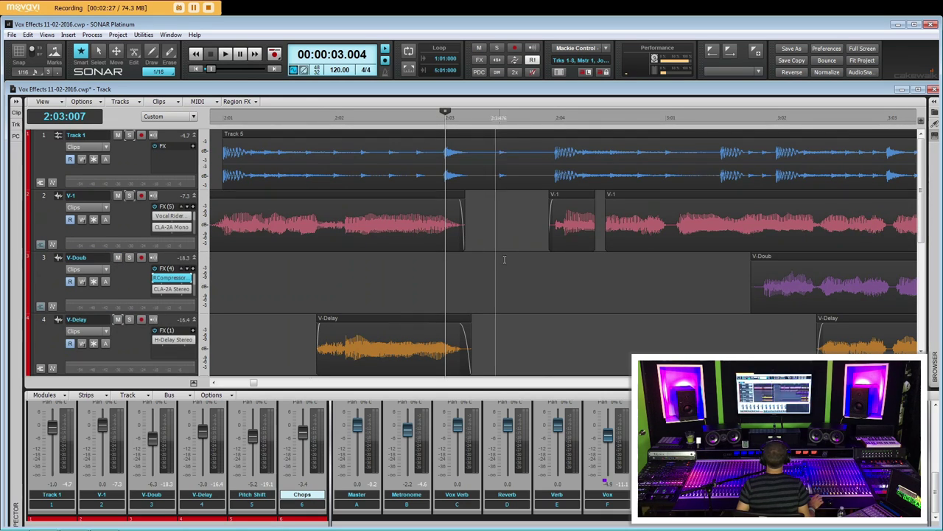
{"action": "left_click", "coordinate": [565, 222]}
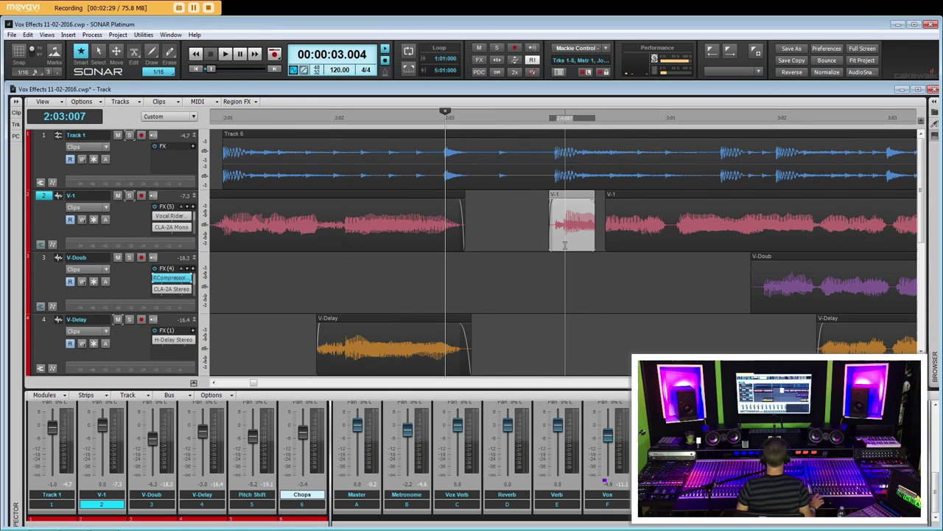
{"action": "key", "text": "Delete"}
{"action": "left_click_drag", "start_coordinate": [606, 236], "coordinate": [552, 226]}
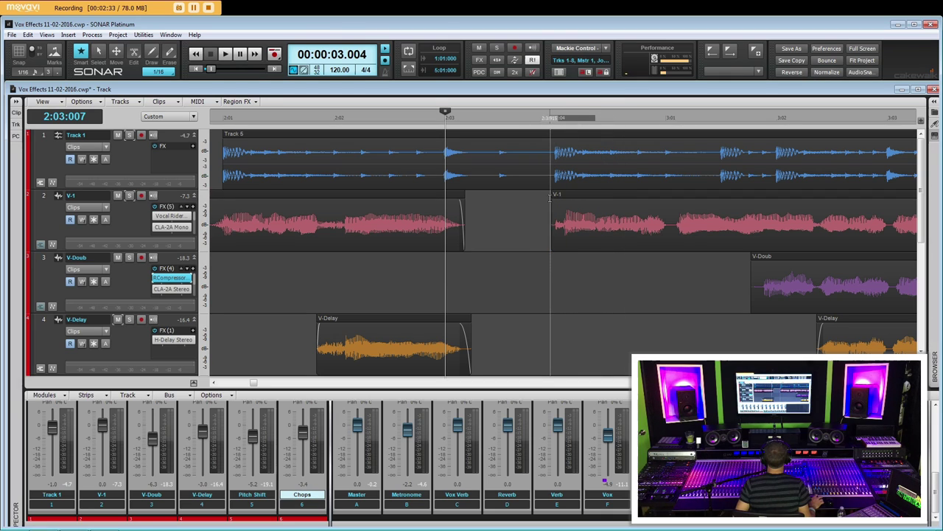
{"action": "left_click", "coordinate": [552, 199]}
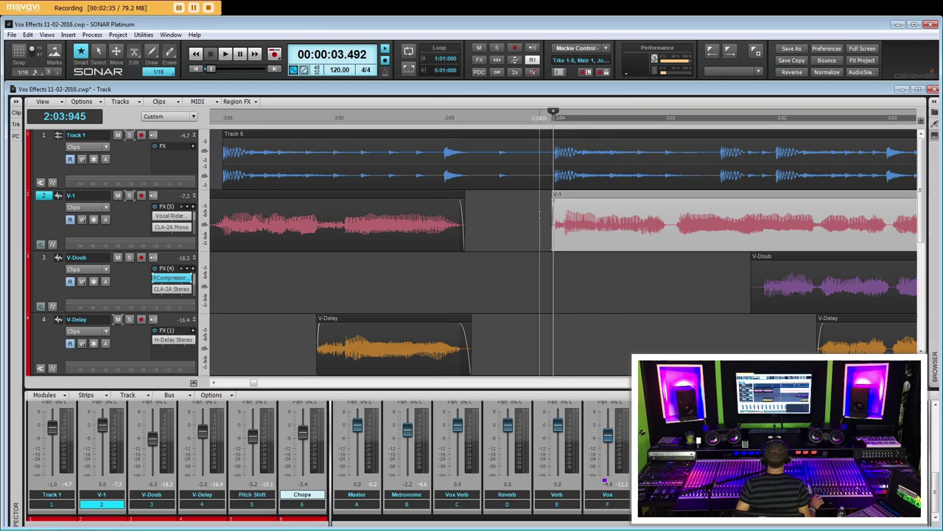
{"action": "left_click", "coordinate": [540, 221]}
Trim the silence before the vocal in the Chops clip to about 2:02:911 and audition the clip
{"action": "scroll", "coordinate": [487, 251], "scroll_direction": "down", "scroll_amount": 3}
{"action": "left_click", "coordinate": [451, 271]}
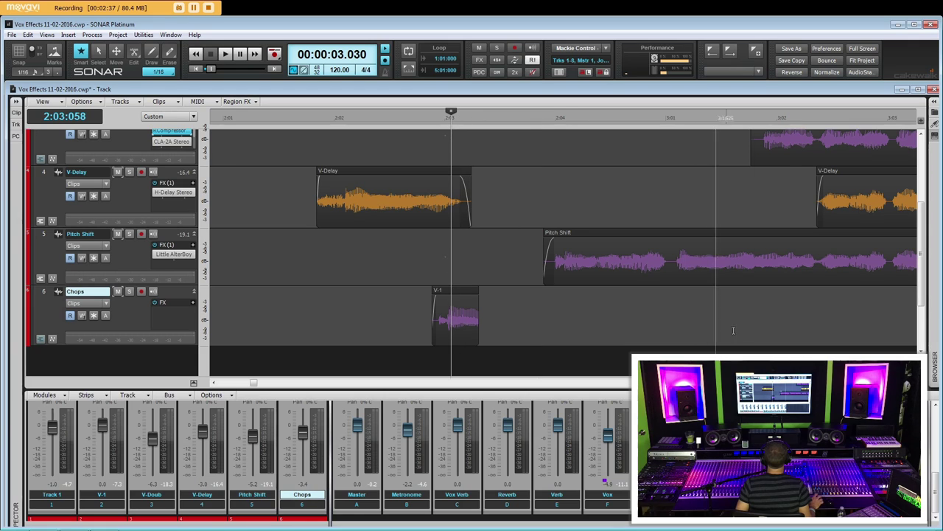
{"action": "left_click", "coordinate": [901, 382]}
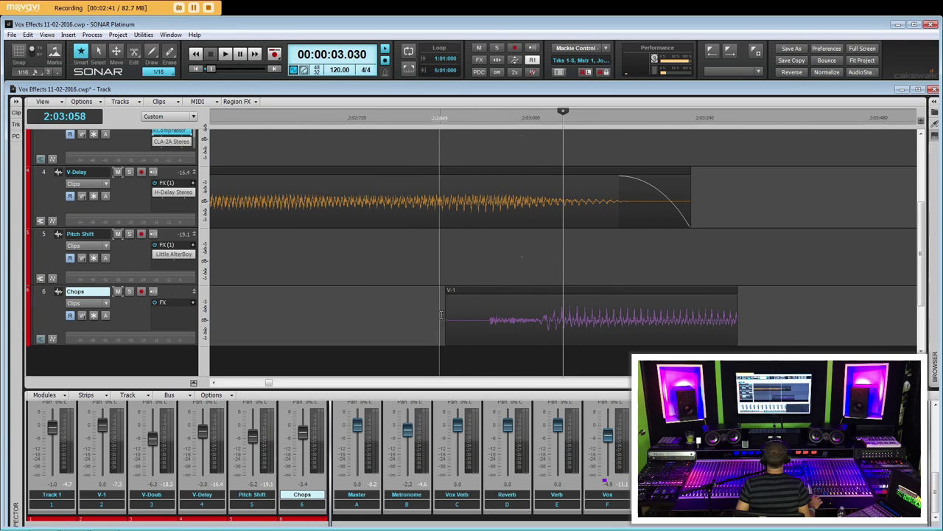
{"action": "left_click_drag", "start_coordinate": [446, 322], "coordinate": [485, 325]}
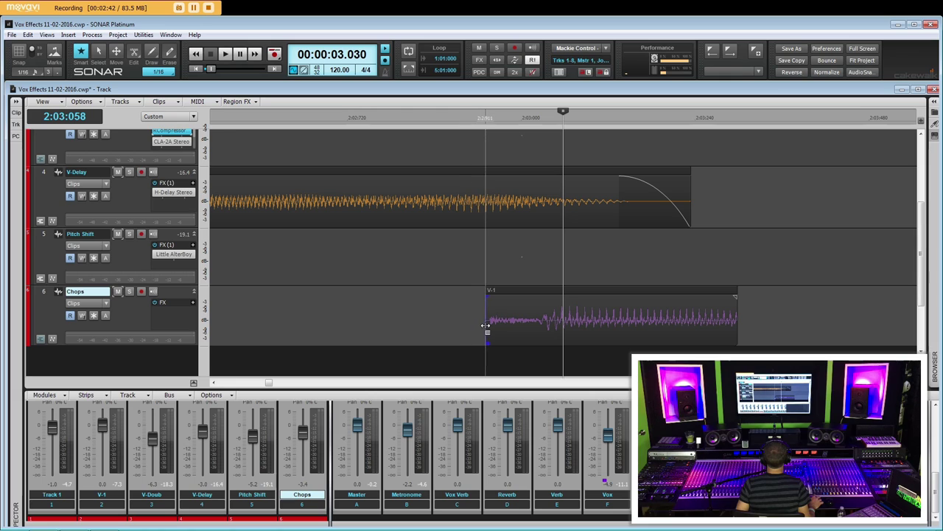
{"action": "left_click", "coordinate": [488, 276]}
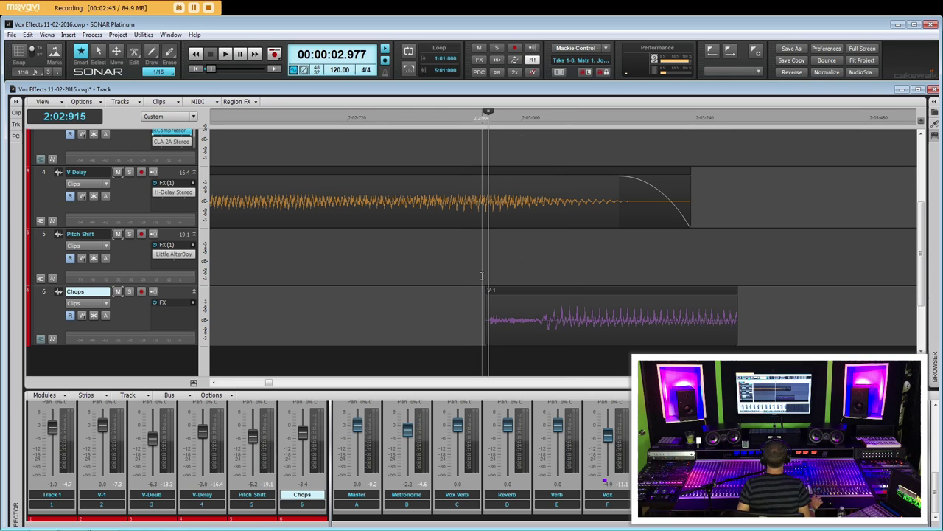
{"action": "left_click", "coordinate": [481, 276]}
{"action": "key", "text": "space"}
{"action": "key", "text": "space"}
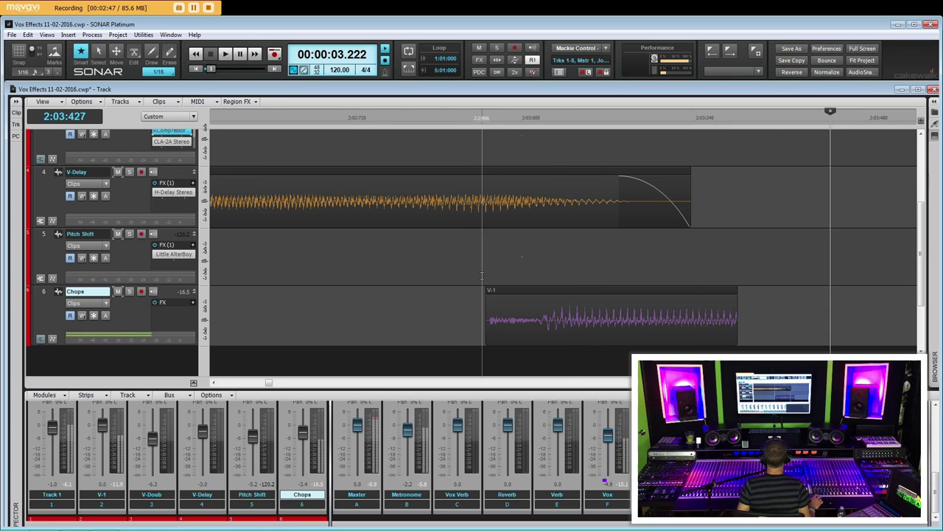
Fine-trim the Chops clip's start to about 2:02:914 with a short fade-in, and trim its end to about 2:03:247
{"action": "left_click", "coordinate": [487, 276]}
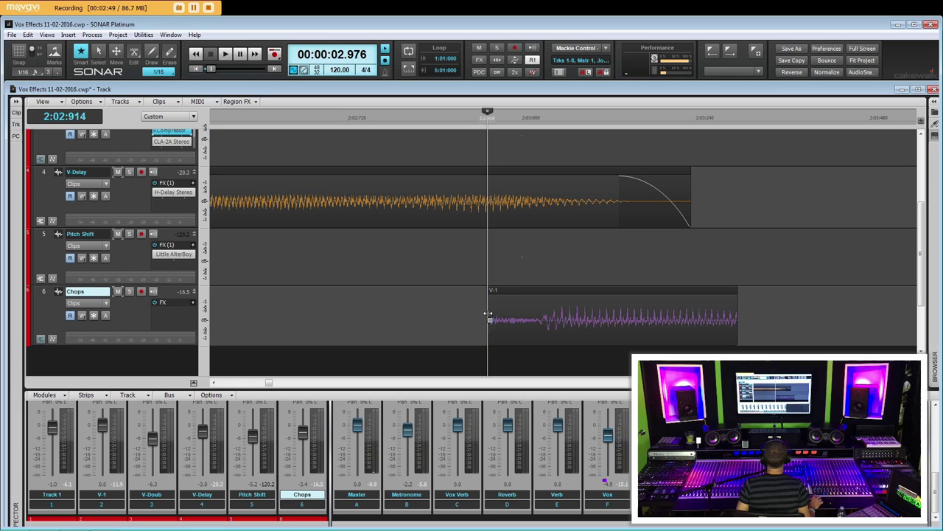
{"action": "left_click", "coordinate": [493, 282]}
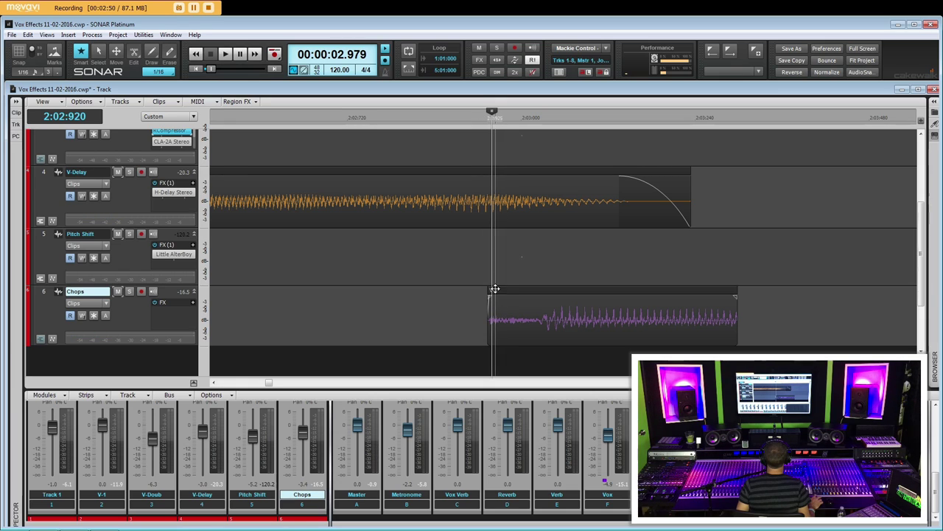
{"action": "left_click_drag", "start_coordinate": [736, 313], "coordinate": [700, 315]}
{"action": "left_click", "coordinate": [544, 295]}
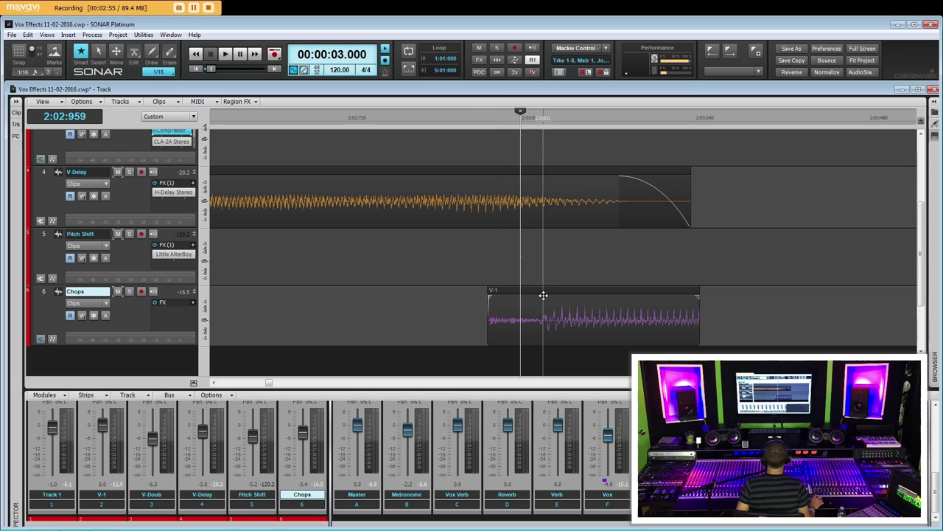
Move the Chops clip to start at about 2:03:003 and shorten its end to about 2:03:218 with a short fade-out
{"action": "left_click_drag", "start_coordinate": [579, 293], "coordinate": [614, 293]}
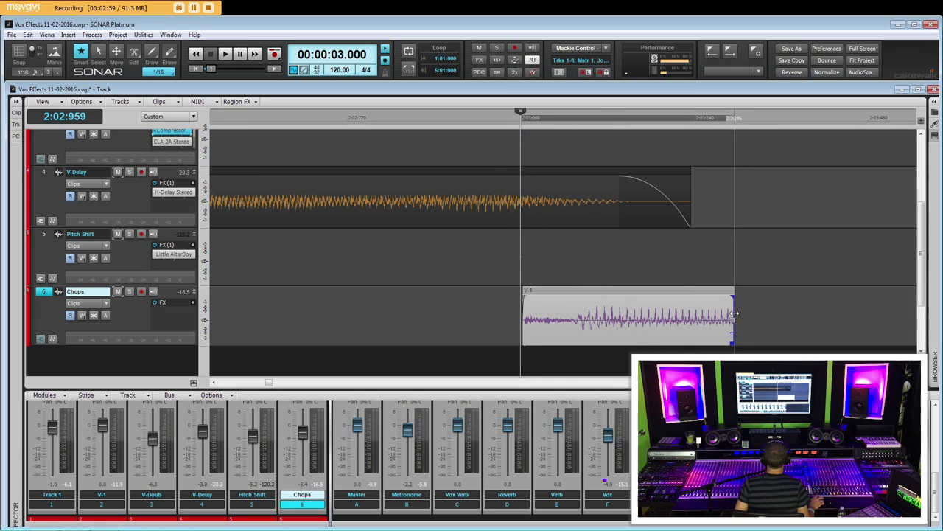
{"action": "left_click_drag", "start_coordinate": [734, 314], "coordinate": [668, 294]}
{"action": "left_click", "coordinate": [693, 263]}
{"action": "left_click", "coordinate": [638, 290]}
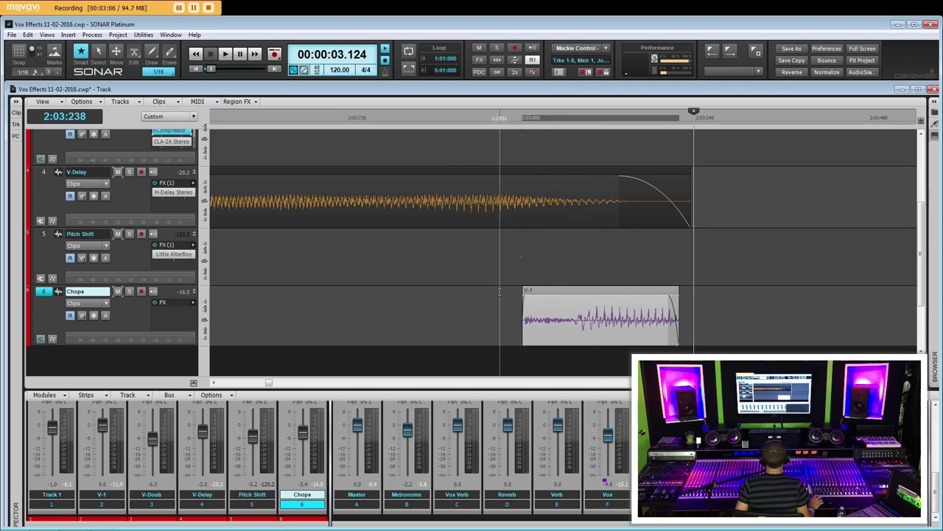
Bounce the trimmed Chops clip to a new clip so its fades are rendered in
{"action": "left_click", "coordinate": [523, 271]}
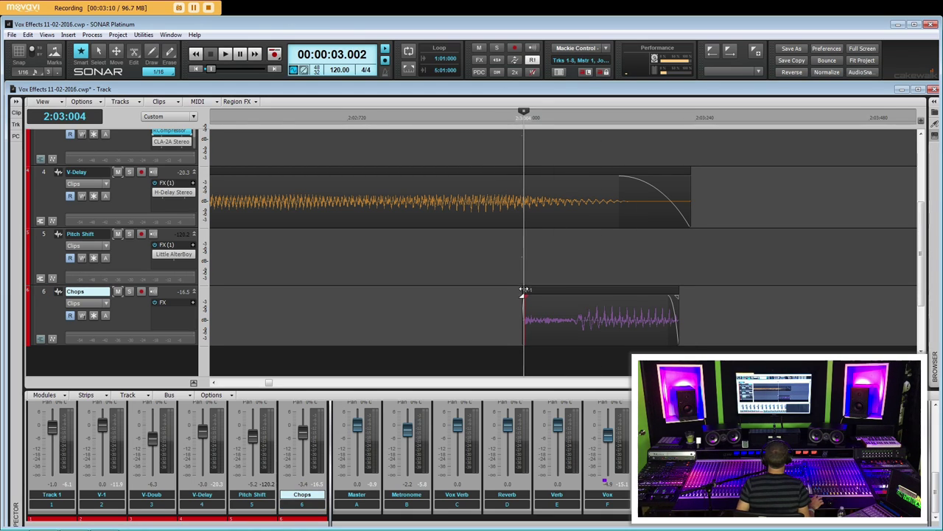
{"action": "left_click", "coordinate": [625, 296]}
{"action": "right_click", "coordinate": [614, 296]}
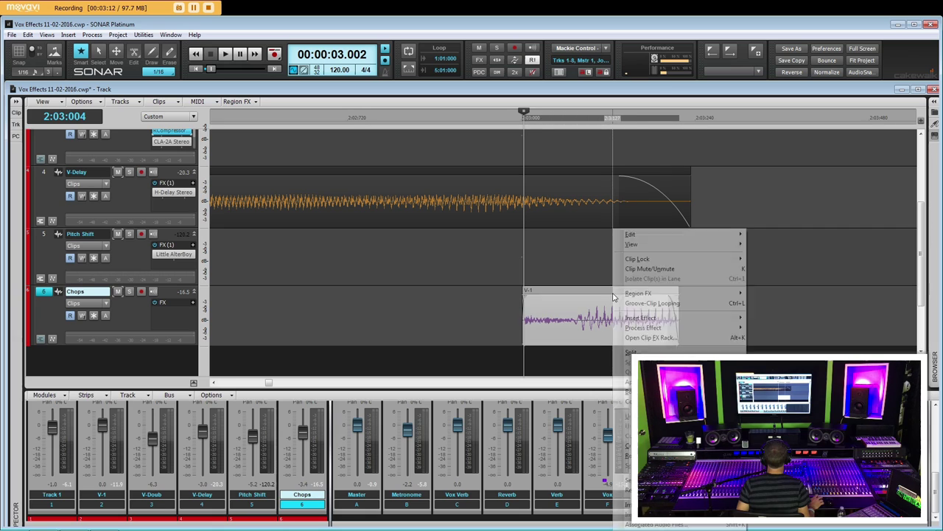
{"action": "left_click", "coordinate": [656, 391]}
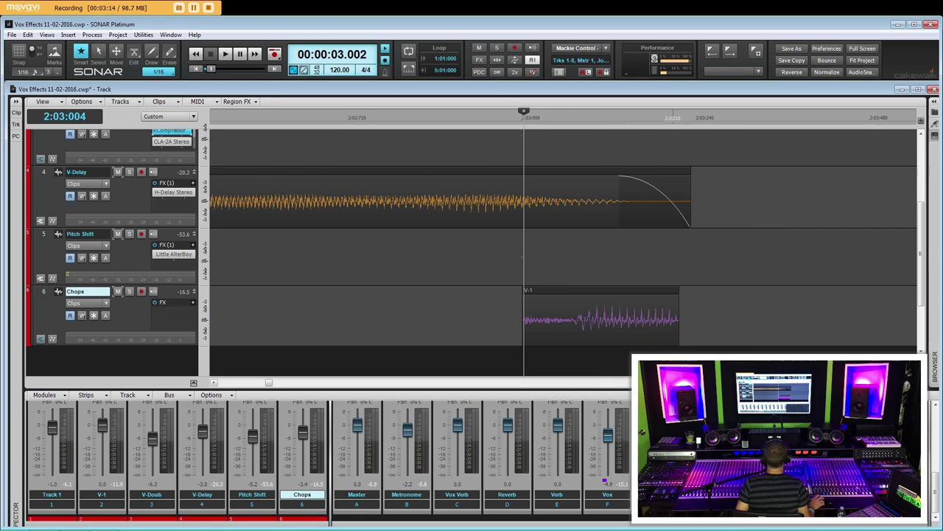
Turn on snapping to the 1/16 grid for placing the chops
{"action": "key", "text": "ctrl+Left"}
{"action": "key", "text": "ctrl+Left"}
{"action": "key", "text": "ctrl+Left"}
{"action": "key", "text": "ctrl+Left"}
{"action": "key", "text": "ctrl+Left"}
{"action": "key", "text": "ctrl+Left"}
{"action": "key", "text": "ctrl+Left"}
{"action": "key", "text": "ctrl+Left"}
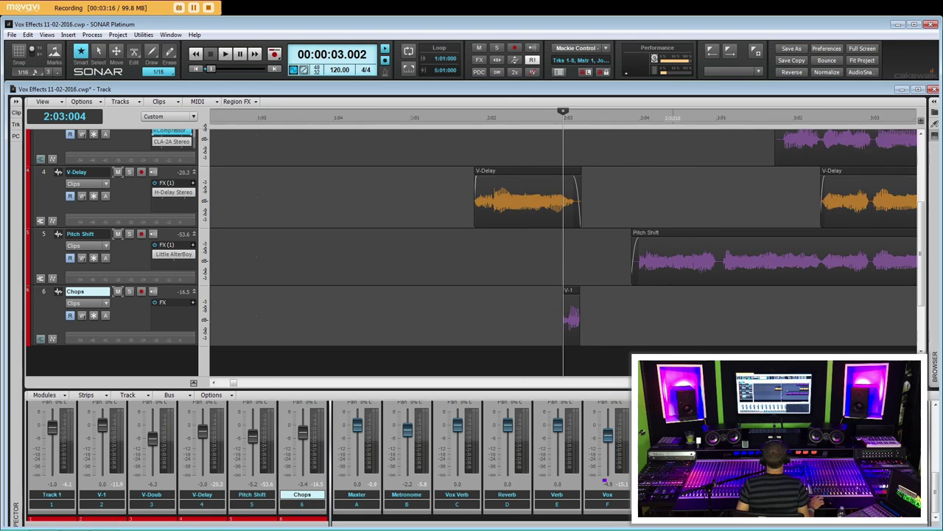
{"action": "key", "text": "ctrl+Right"}
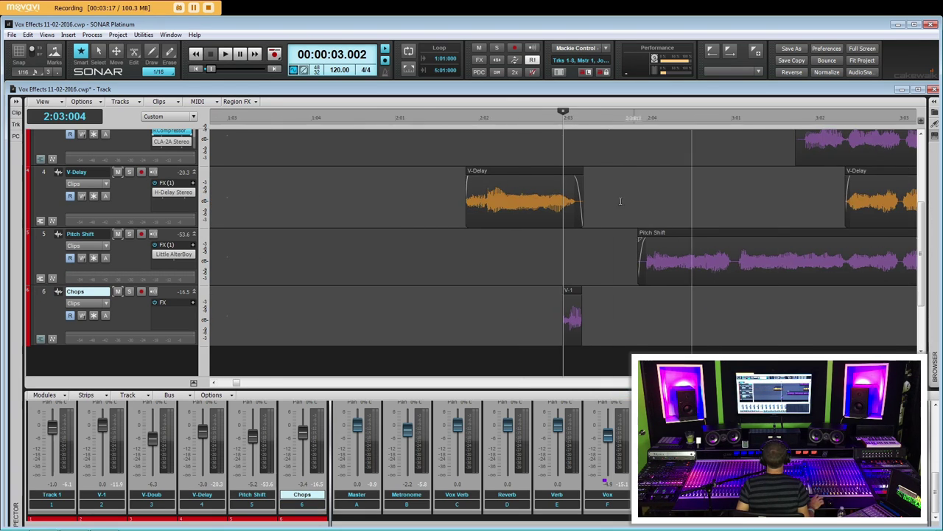
{"action": "left_click", "coordinate": [19, 52]}
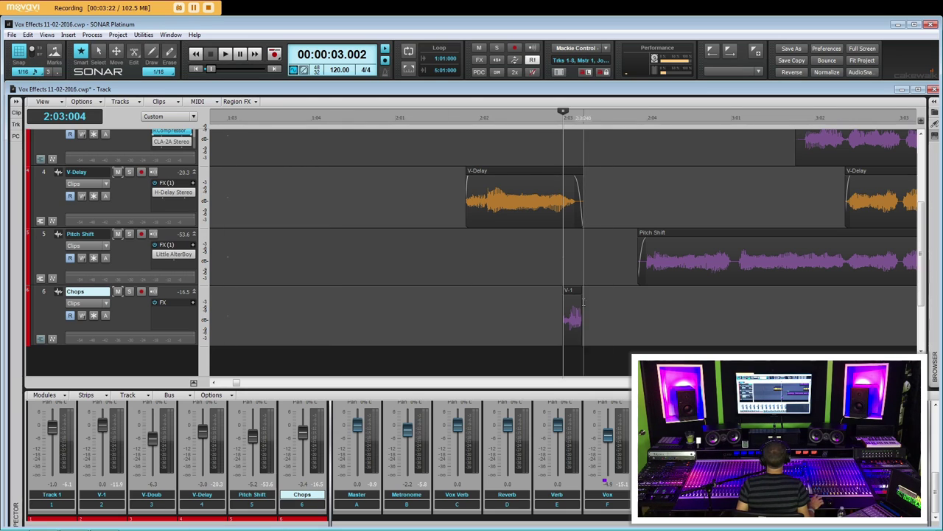
Cut the chopped clip on the Chops track and paste it back on the grid at 2:03:000
{"action": "left_click_drag", "start_coordinate": [561, 287], "coordinate": [628, 316]}
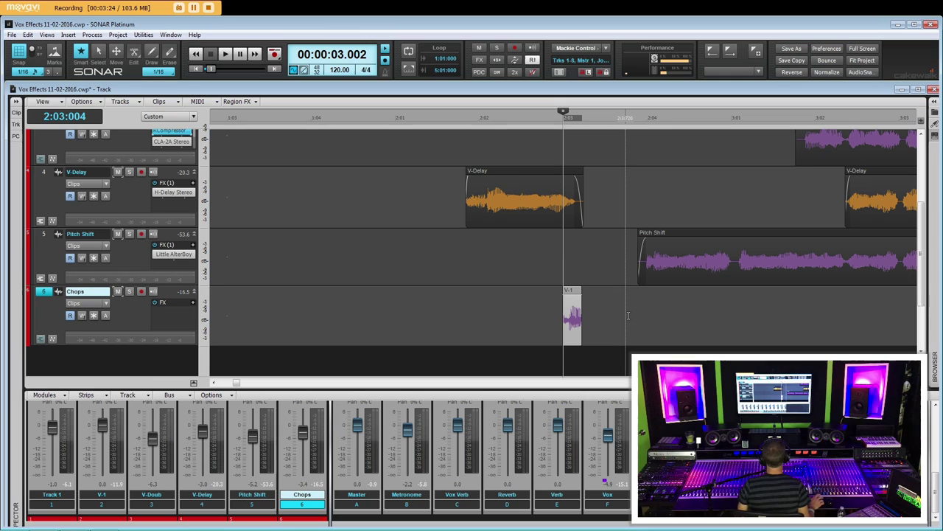
{"action": "key", "text": "Delete"}
{"action": "left_click", "coordinate": [566, 269]}
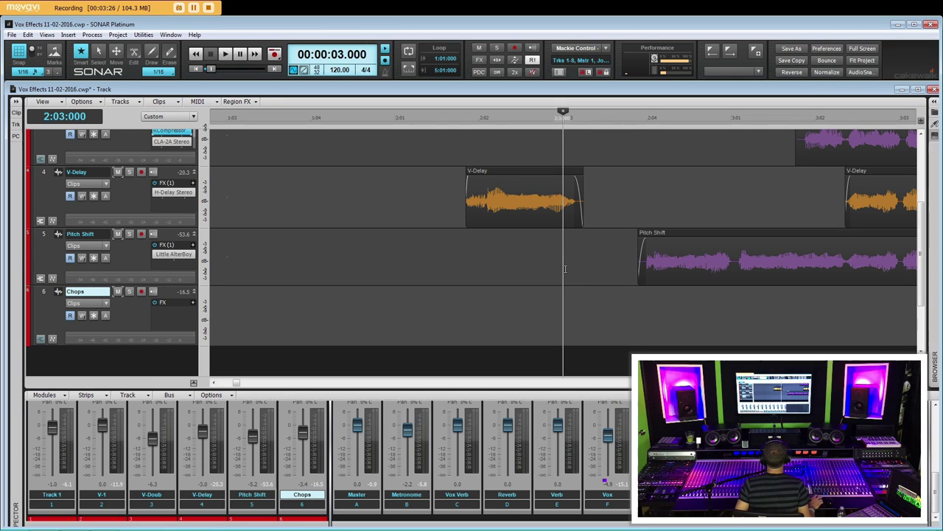
{"action": "left_click", "coordinate": [578, 272]}
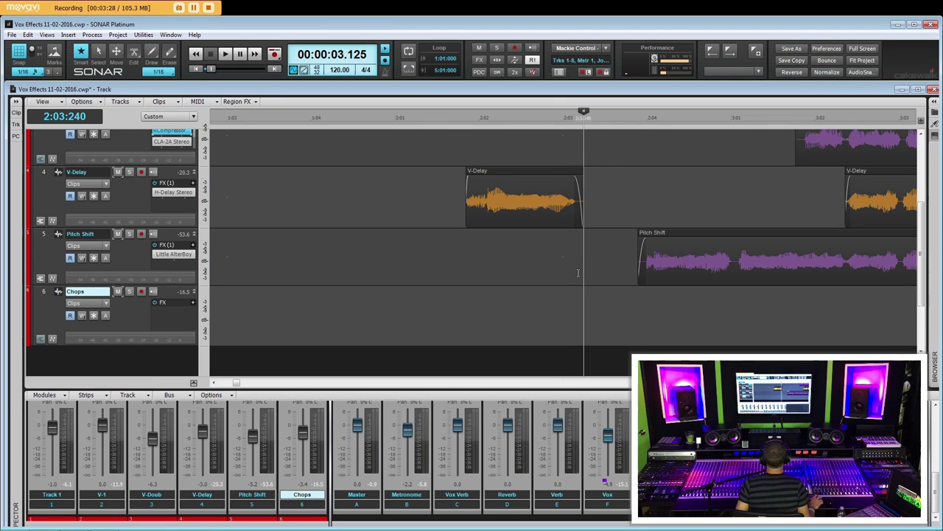
{"action": "left_click", "coordinate": [595, 277]}
{"action": "left_click", "coordinate": [626, 295]}
{"action": "left_click", "coordinate": [647, 298]}
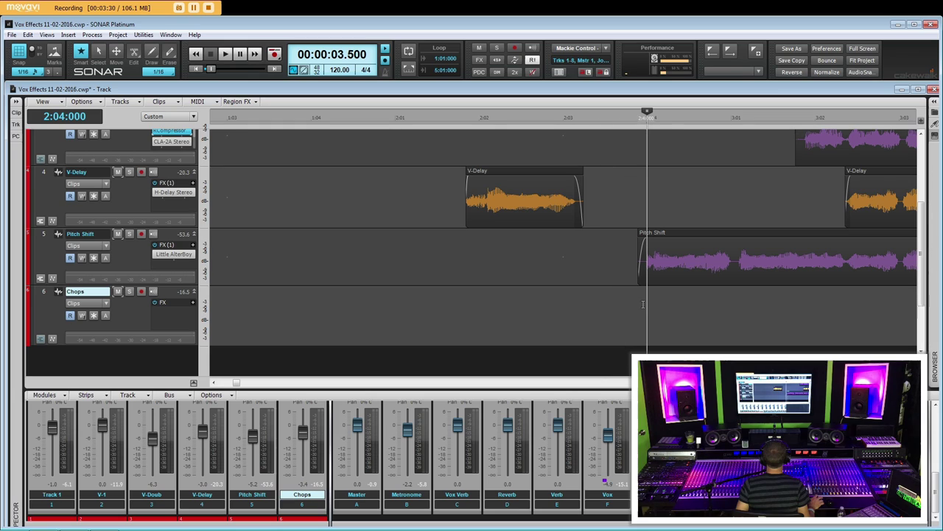
{"action": "key", "text": "ctrl+v"}
Paste three more copies of the chop on the Chops track at 2:03:240, 2:03:480 and 2:03:720
{"action": "left_click", "coordinate": [593, 300]}
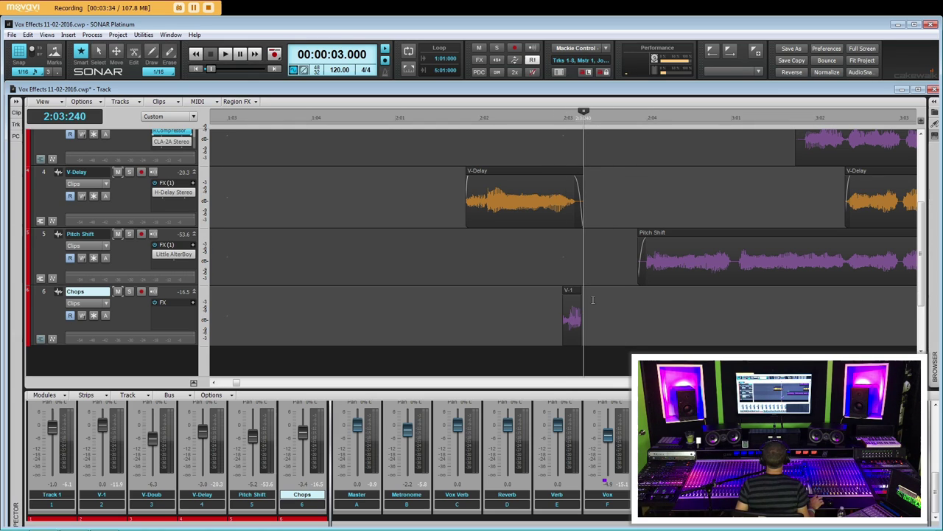
{"action": "key", "text": "ctrl+v"}
{"action": "left_click", "coordinate": [605, 300]}
{"action": "key", "text": "ctrl+v"}
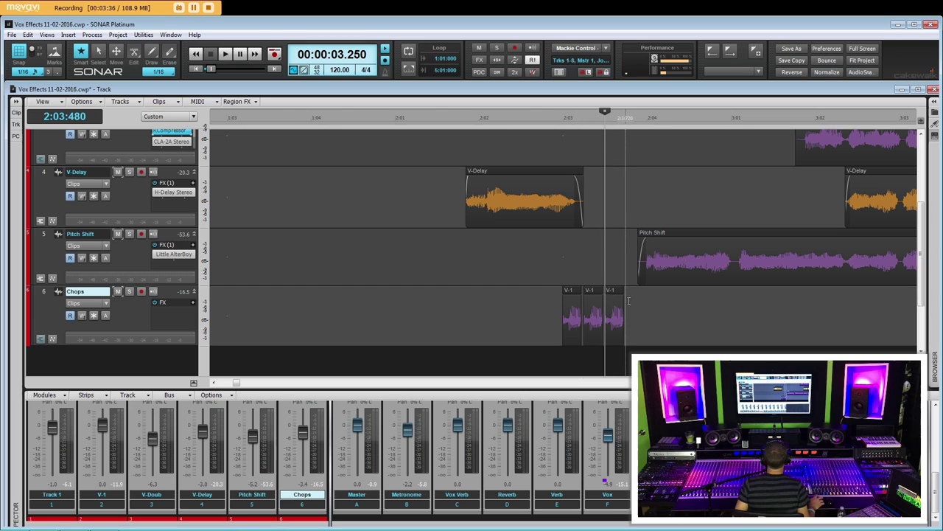
{"action": "left_click", "coordinate": [626, 300]}
{"action": "key", "text": "ctrl+v"}
Move the Chops track up so it sits directly below the V-1 track
{"action": "scroll", "coordinate": [646, 180], "scroll_direction": "up", "scroll_amount": 4}
{"action": "left_click", "coordinate": [563, 269]}
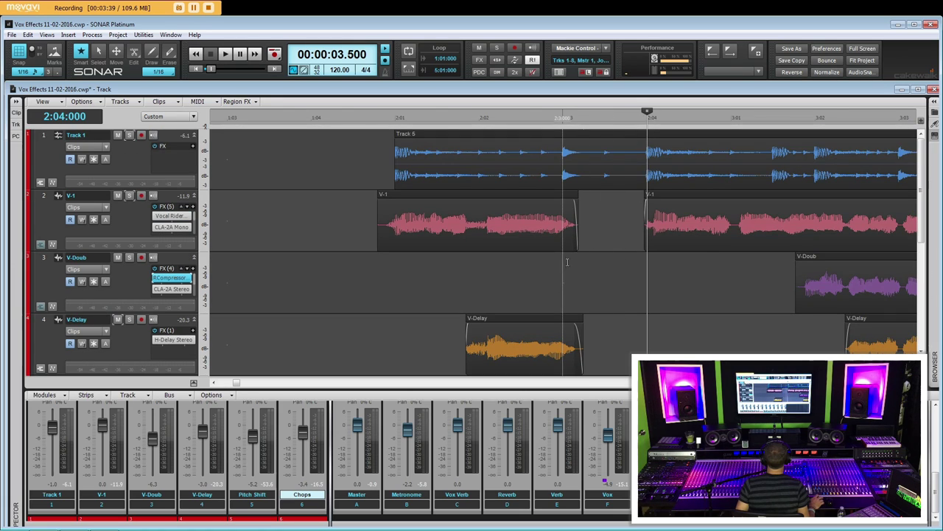
{"action": "scroll", "coordinate": [684, 349], "scroll_direction": "down", "scroll_amount": 4}
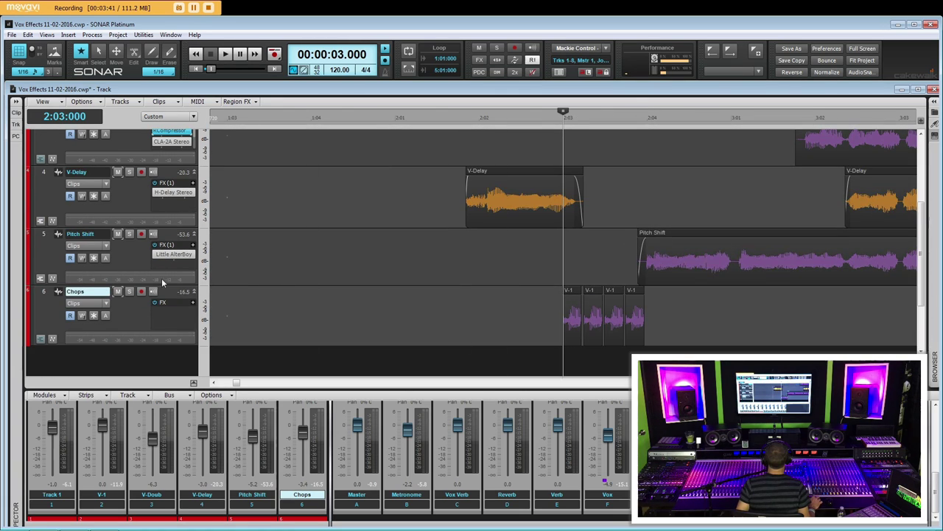
{"action": "left_click_drag", "start_coordinate": [159, 142], "coordinate": [159, 135]}
{"action": "scroll", "coordinate": [311, 236], "scroll_direction": "up", "scroll_amount": 4}
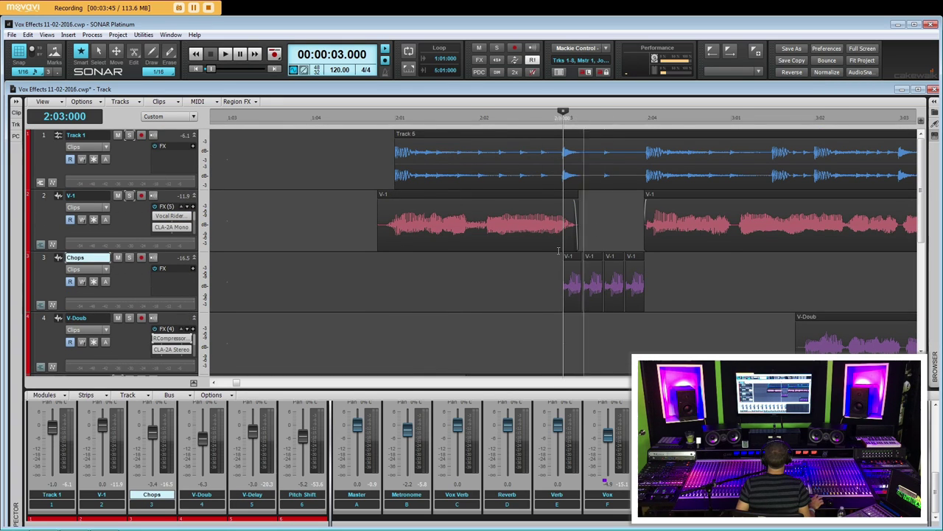
Play the four-chop stutter and delete the second chop at 2:03:240
{"action": "key", "text": "space"}
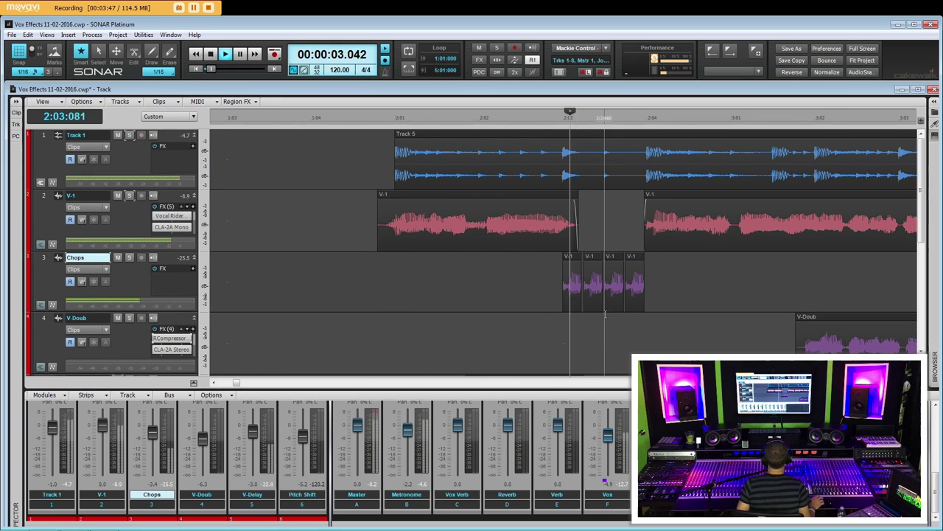
{"action": "key", "text": "space"}
{"action": "left_click", "coordinate": [591, 258]}
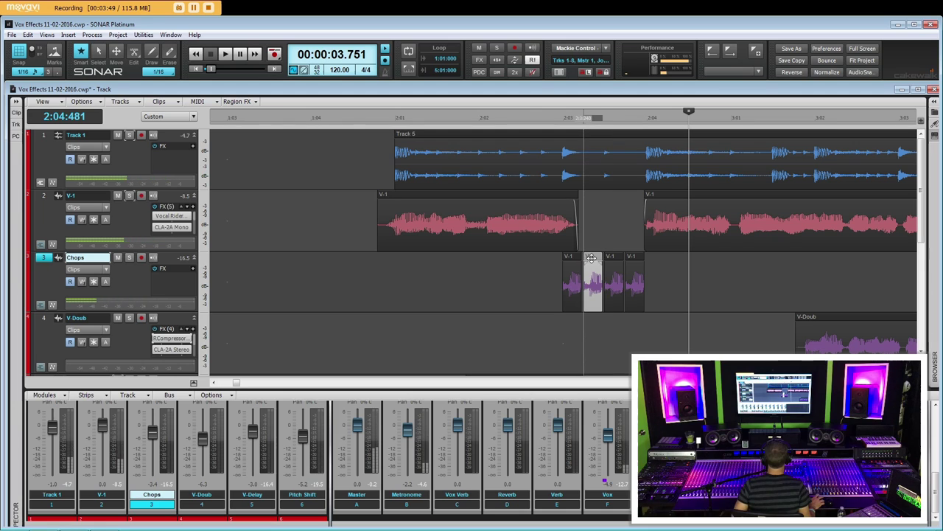
{"action": "key", "text": "Delete"}
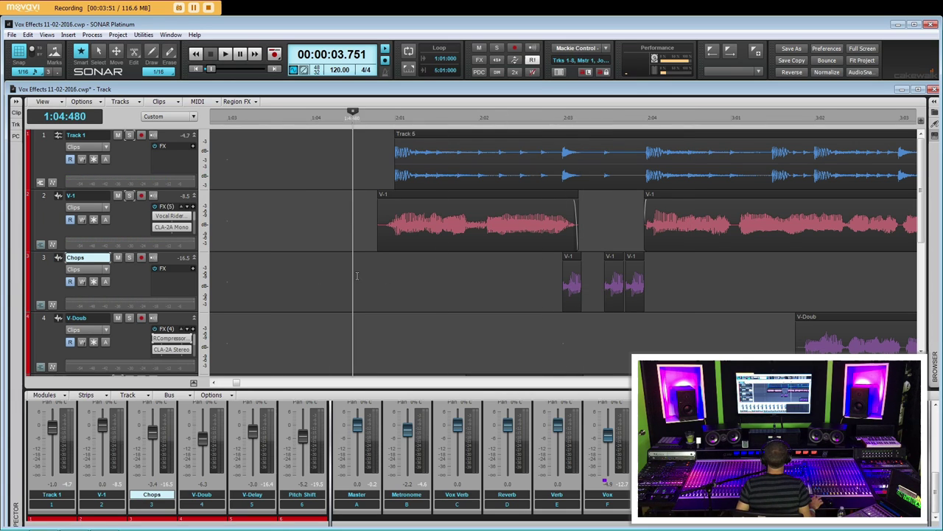
Play the remaining chops from 1:04:480 in the full mix and with V-1 and Chops soloed, then clear the solos
{"action": "key", "text": "space"}
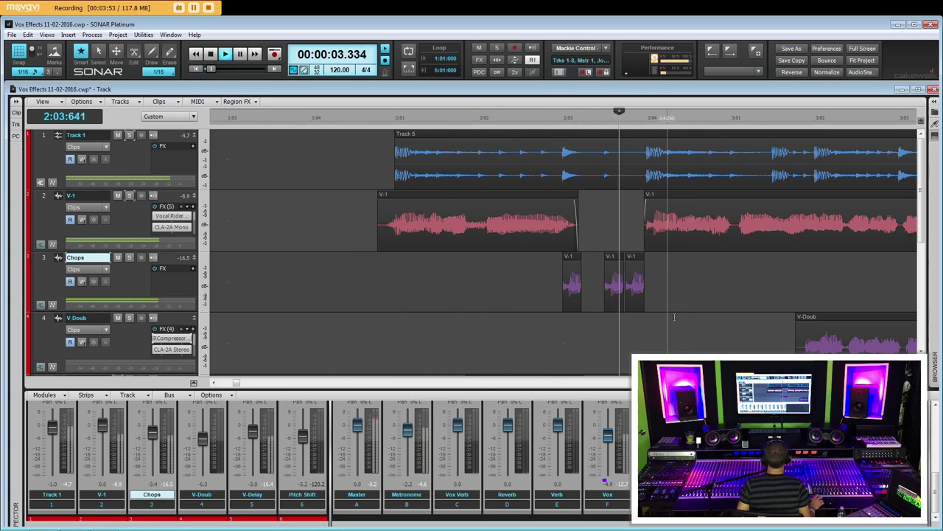
{"action": "key", "text": "space"}
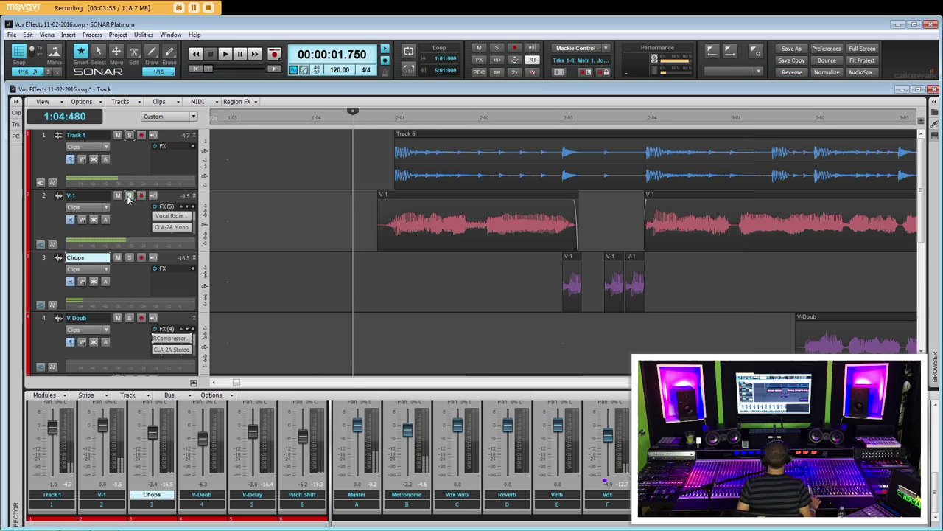
{"action": "left_click", "coordinate": [129, 196]}
{"action": "left_click", "coordinate": [129, 257]}
{"action": "key", "text": "space"}
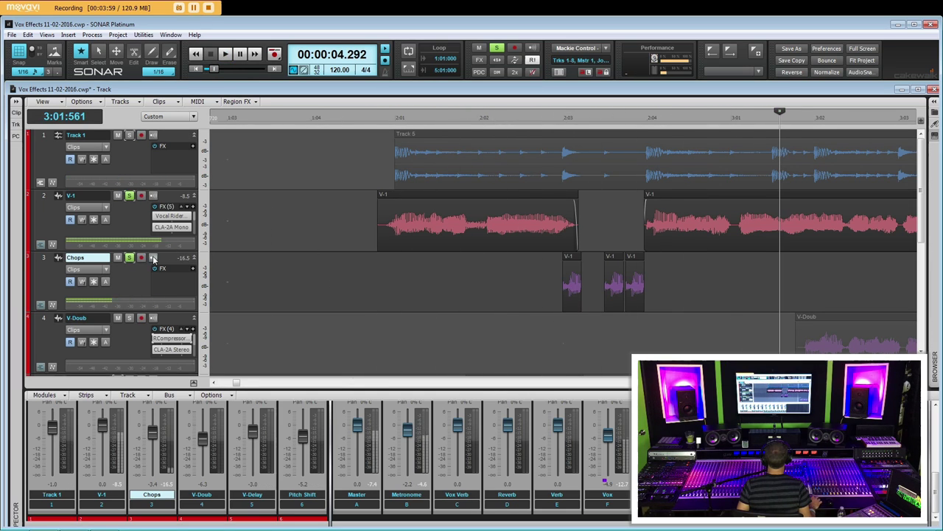
{"action": "left_click", "coordinate": [129, 257]}
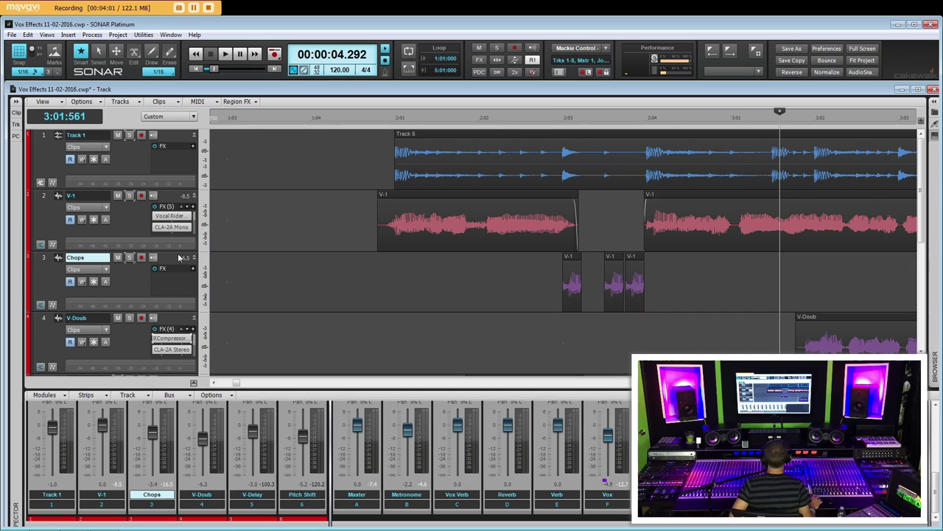
Insert the Q1 Mono equalizer on the Chops track, set its band to Hi Pass at about 400 Hz, and close it
{"action": "right_click", "coordinate": [178, 286]}
{"action": "mouse_move", "coordinate": [251, 289]}
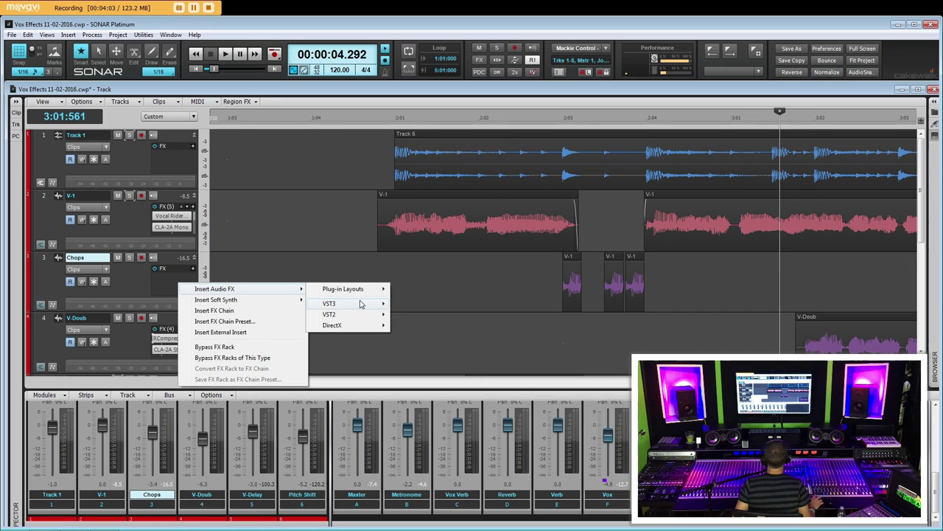
{"action": "mouse_move", "coordinate": [358, 303]}
{"action": "mouse_move", "coordinate": [416, 412]}
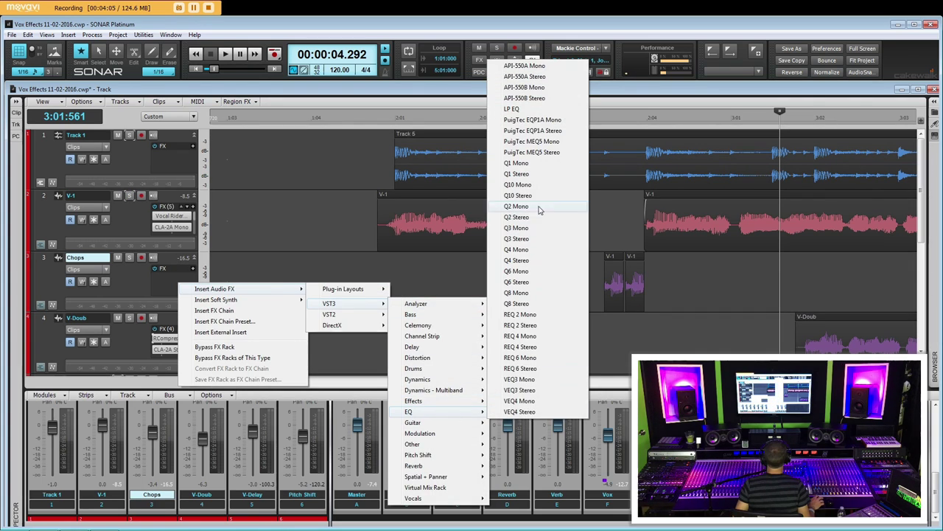
{"action": "left_click", "coordinate": [530, 163]}
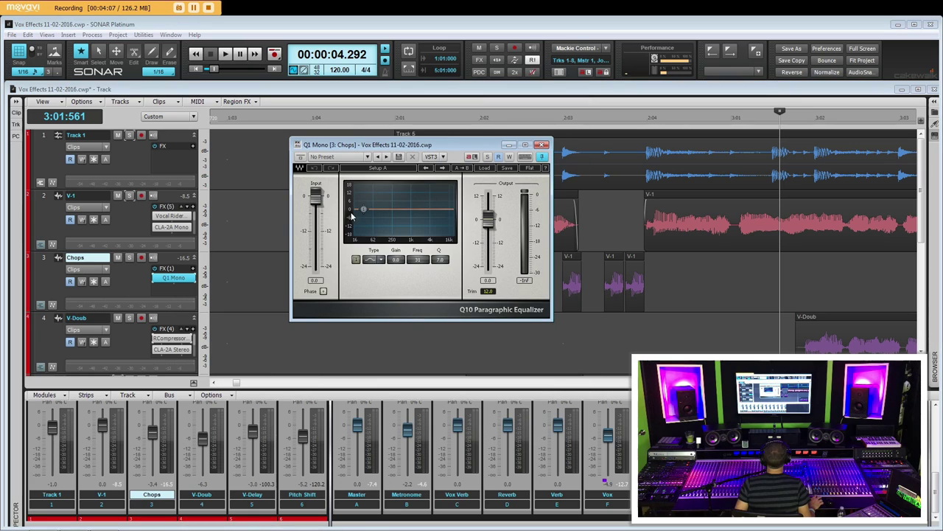
{"action": "left_click", "coordinate": [380, 259]}
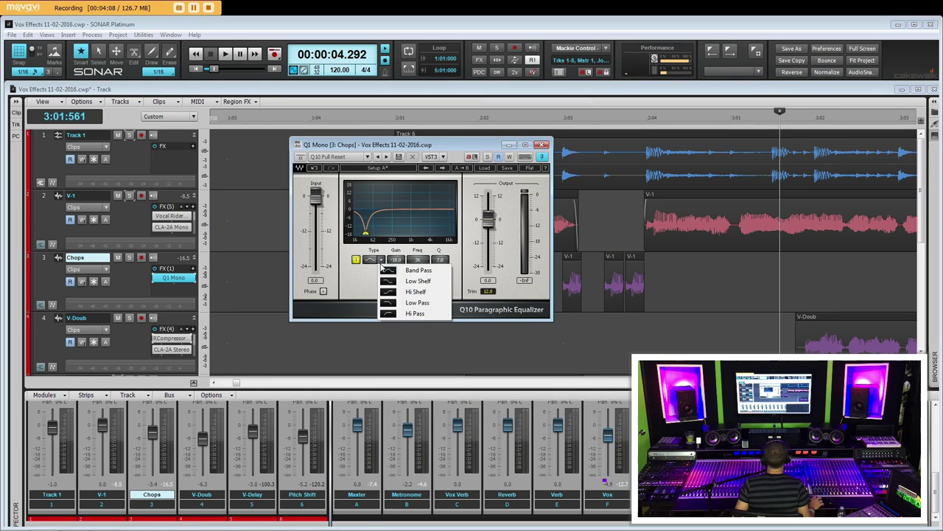
{"action": "left_click", "coordinate": [399, 313]}
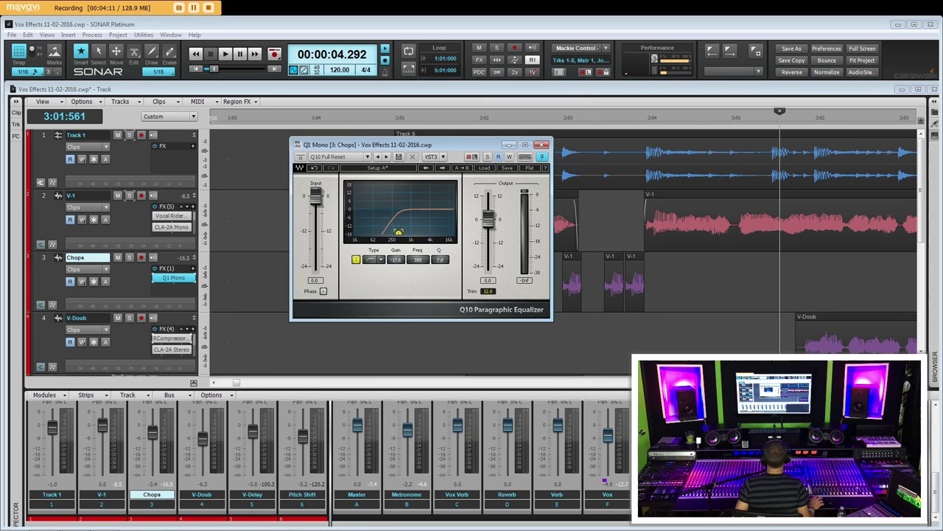
{"action": "left_click", "coordinate": [512, 332]}
{"action": "key", "text": "space"}
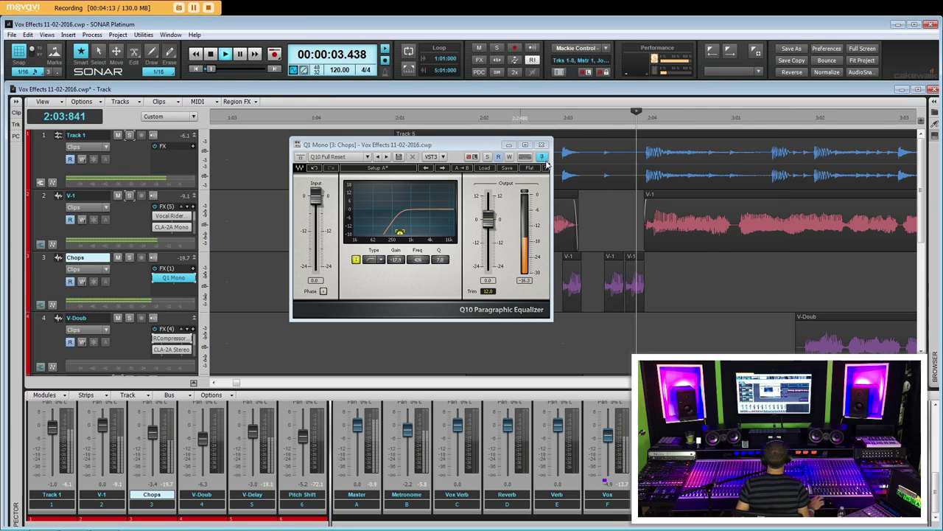
{"action": "left_click", "coordinate": [541, 145]}
Play the passage from 1:04:720 to hear the high-passed chops against the lead vocal
{"action": "key", "text": "space"}
{"action": "key", "text": "space"}
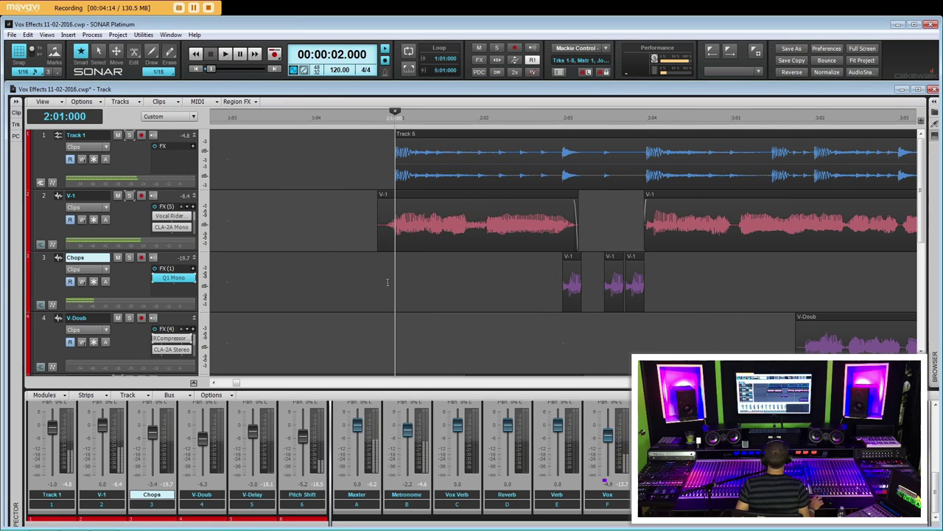
{"action": "left_click", "coordinate": [373, 269]}
{"action": "key", "text": "space"}
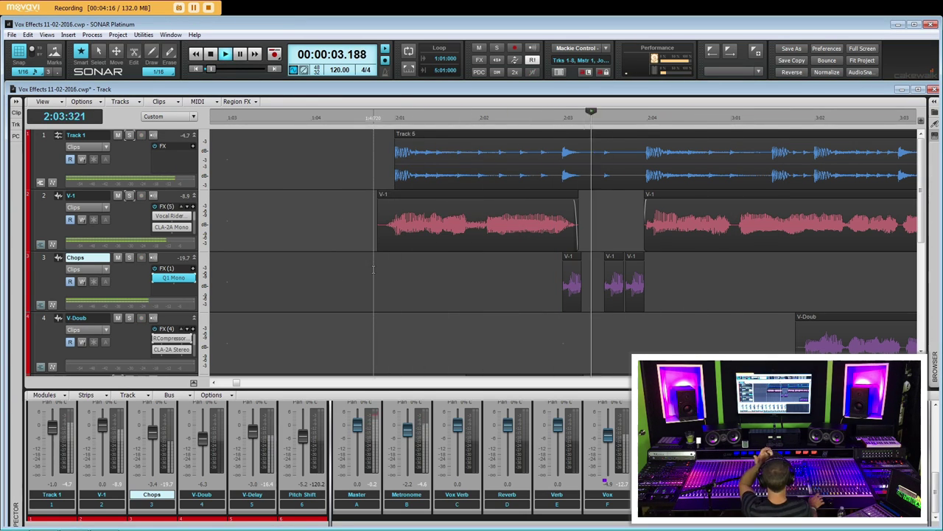
{"action": "key", "text": "space"}
Erase the Track 1 audio between 2:03:240 and 2:04:000 beneath the last chops
{"action": "left_click", "coordinate": [473, 284]}
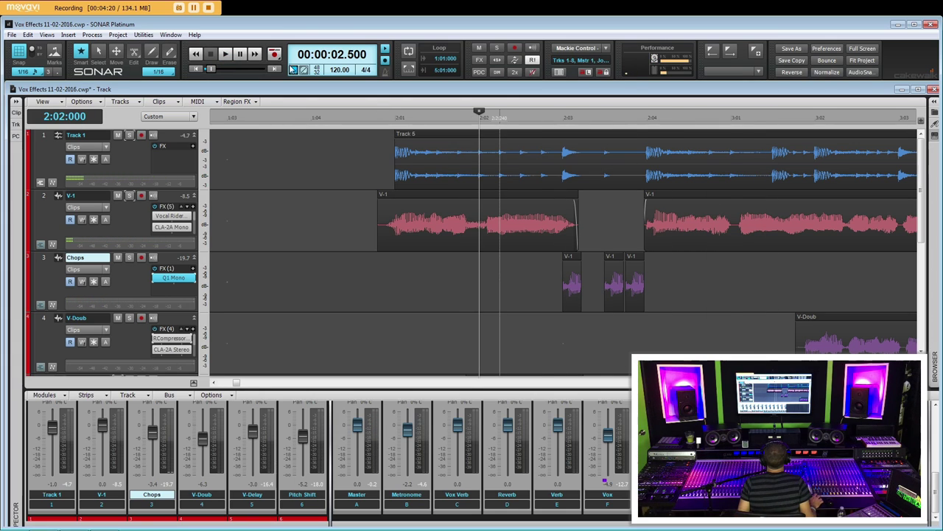
{"action": "left_click", "coordinate": [169, 54]}
{"action": "left_click_drag", "start_coordinate": [583, 152], "coordinate": [651, 151]}
{"action": "key", "text": "F5"}
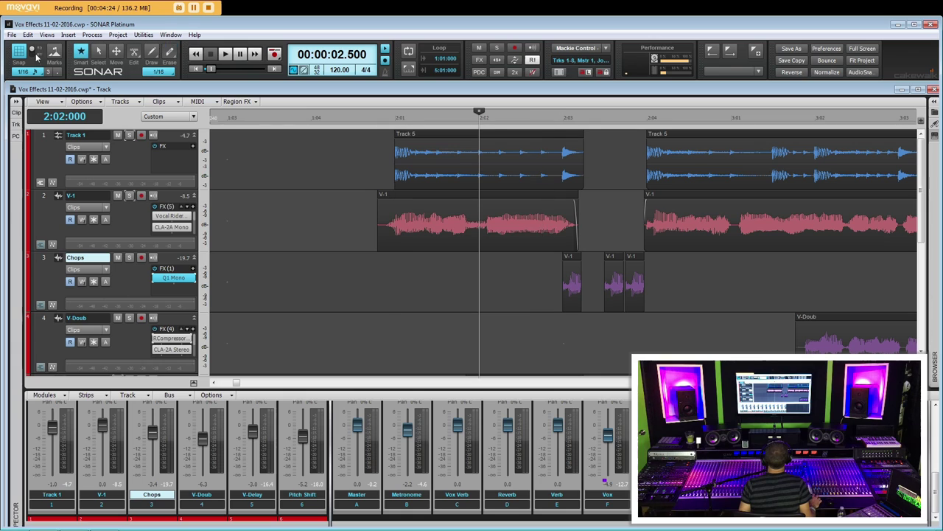
With snapping off, add a short fade-out to the end of Track 1's clip before the gap
{"action": "left_click_drag", "start_coordinate": [582, 143], "coordinate": [578, 143]}
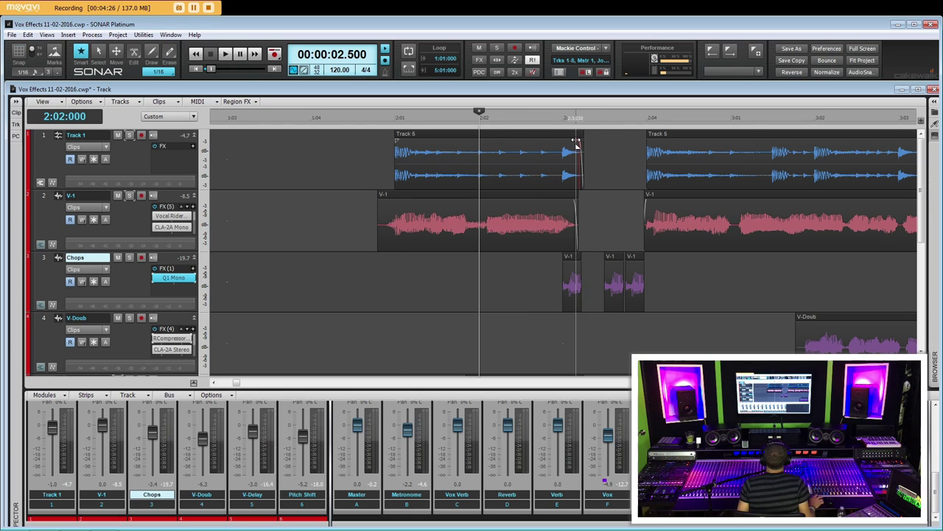
{"action": "left_click", "coordinate": [372, 280]}
{"action": "left_click", "coordinate": [568, 136]}
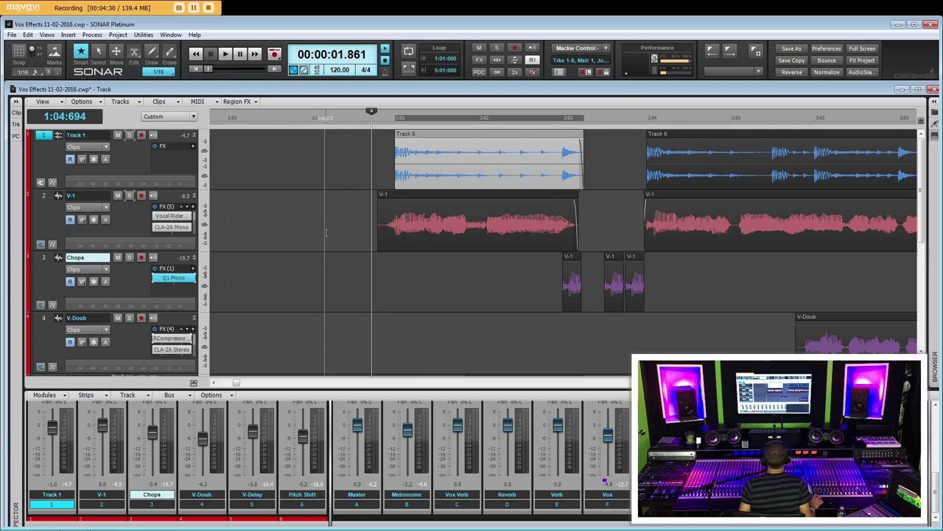
Play the passage to check the chops over the Track 1 gap, and examine the three chops' placement
{"action": "left_click", "coordinate": [339, 274]}
{"action": "key", "text": "space"}
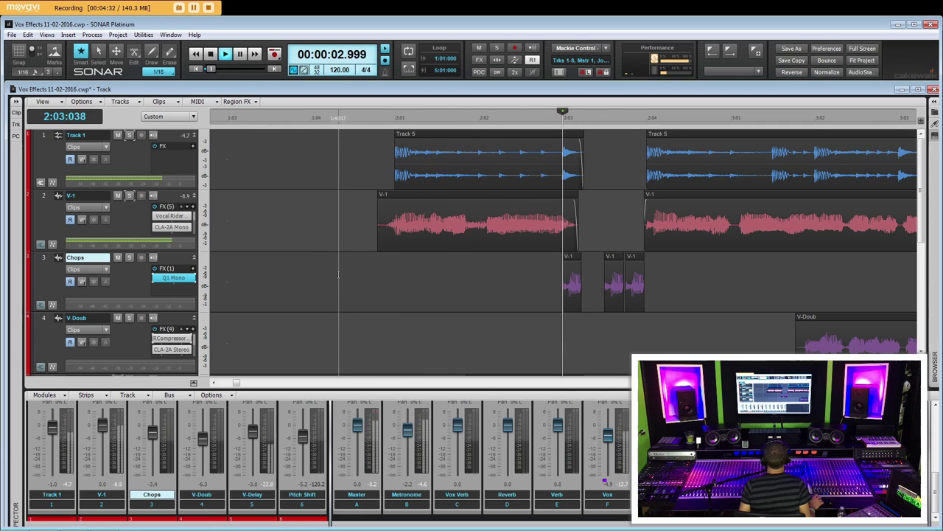
{"action": "left_click", "coordinate": [594, 221]}
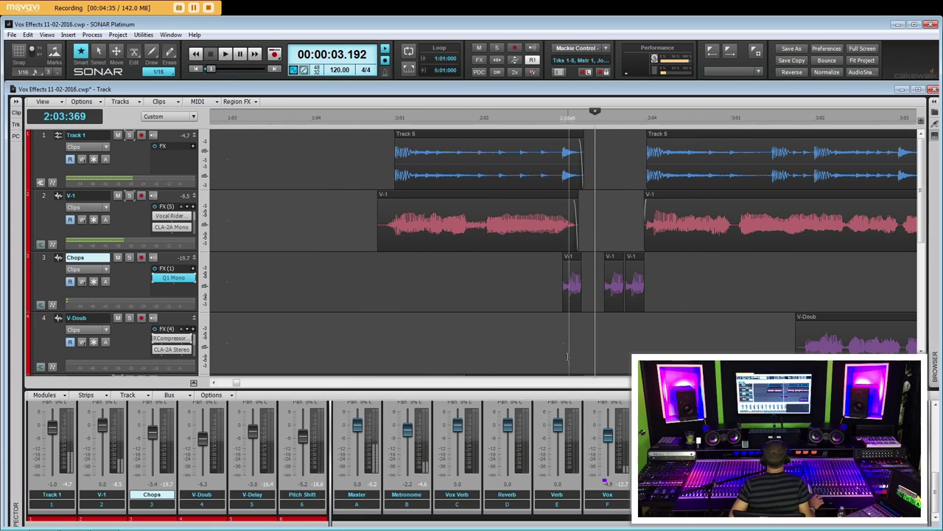
{"action": "left_click", "coordinate": [565, 343]}
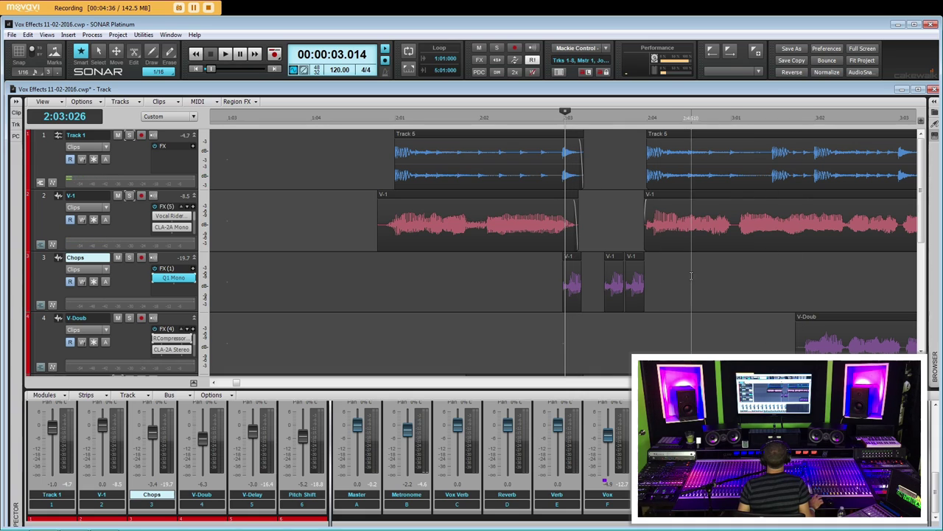
{"action": "left_click_drag", "start_coordinate": [685, 274], "coordinate": [594, 329]}
{"action": "left_click_drag", "start_coordinate": [696, 329], "coordinate": [550, 253]}
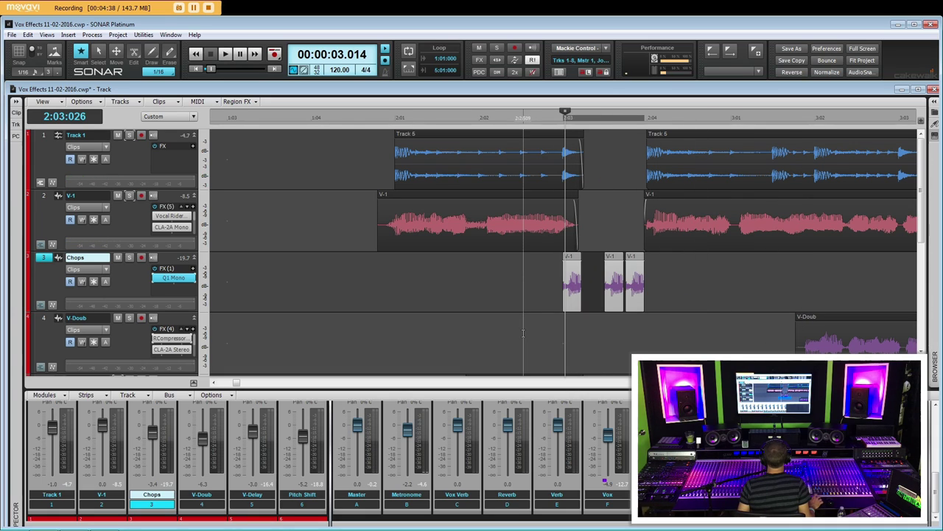
{"action": "left_click", "coordinate": [397, 267]}
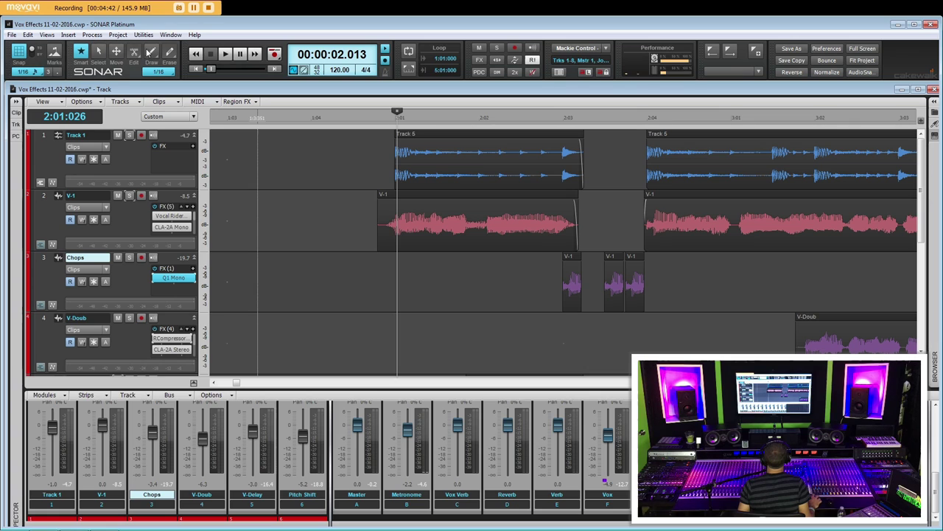
Play the verse from 3:01:720 and again from 3:03:000 to find a vocal phrase to stutter
{"action": "left_click", "coordinate": [170, 52]}
{"action": "scroll", "coordinate": [442, 175], "scroll_direction": "right", "scroll_amount": 5}
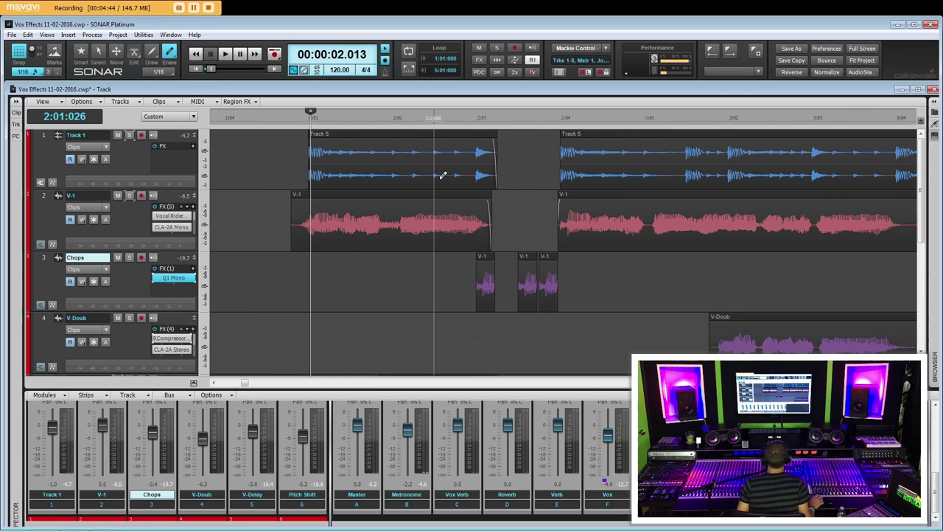
{"action": "scroll", "coordinate": [442, 178], "scroll_direction": "right", "scroll_amount": 1}
{"action": "left_click", "coordinate": [385, 276]}
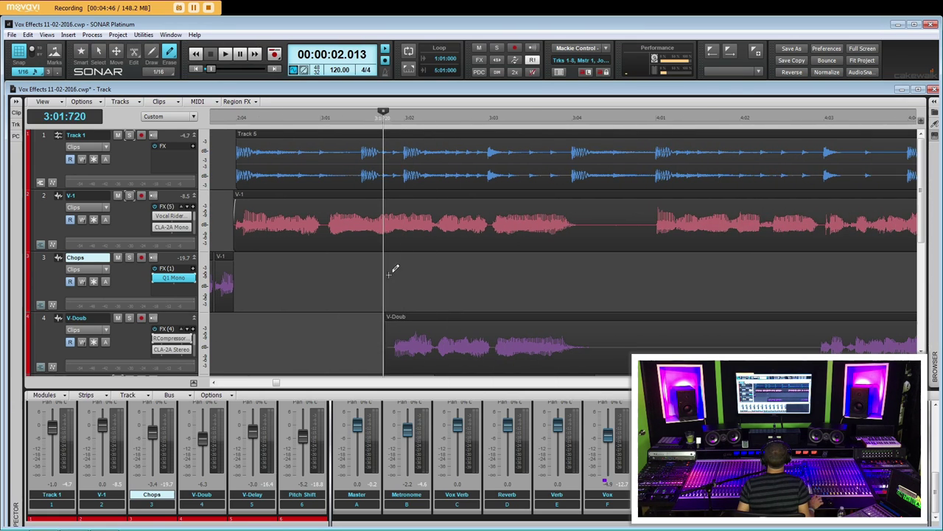
{"action": "key", "text": "space"}
{"action": "left_click", "coordinate": [487, 260]}
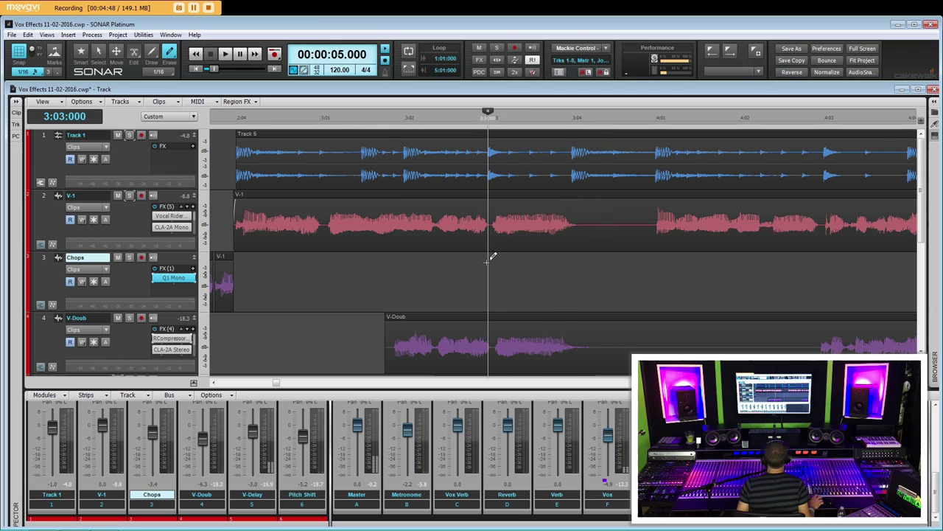
{"action": "key", "text": "space"}
{"action": "key", "text": "space"}
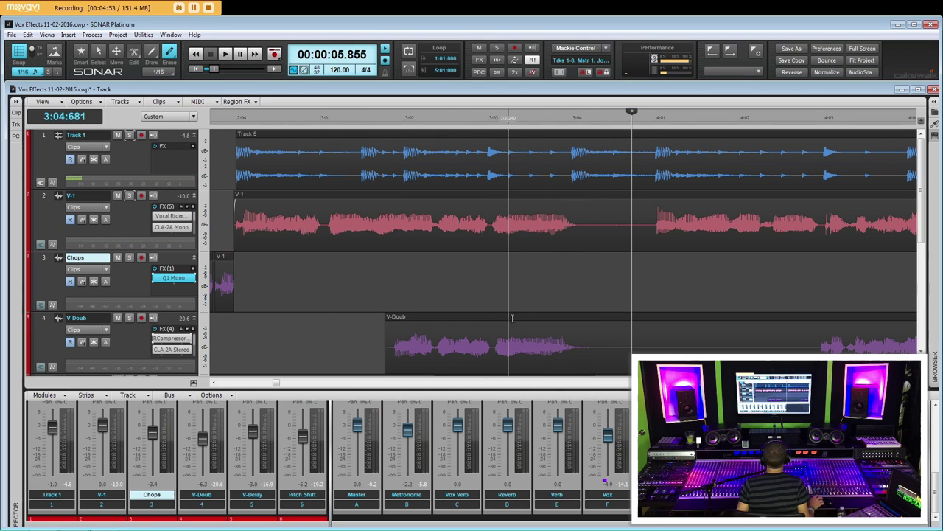
Undo a trial erase across V-1 and V-Doub after 3:03:240, and set the snap resolution to 1/32
{"action": "left_click_drag", "start_coordinate": [520, 325], "coordinate": [527, 322]}
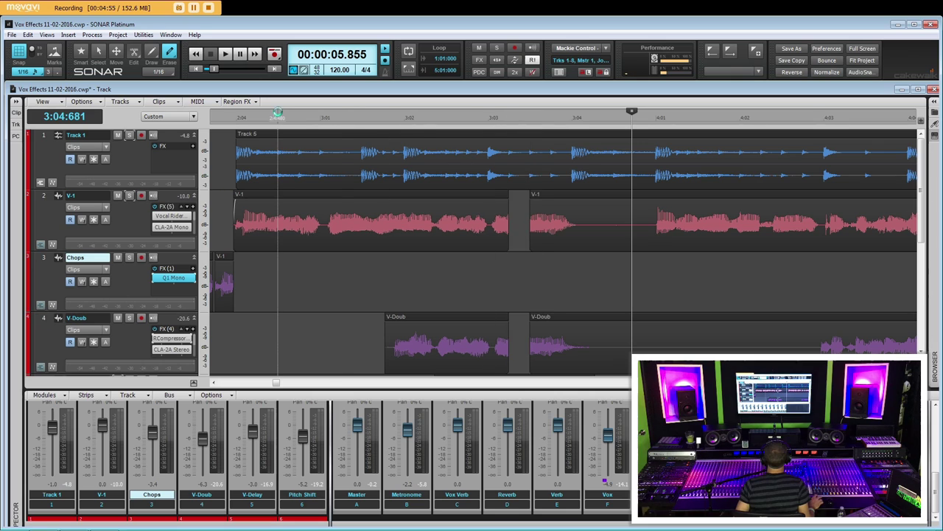
{"action": "key", "text": "ctrl+z"}
{"action": "left_click", "coordinate": [18, 73]}
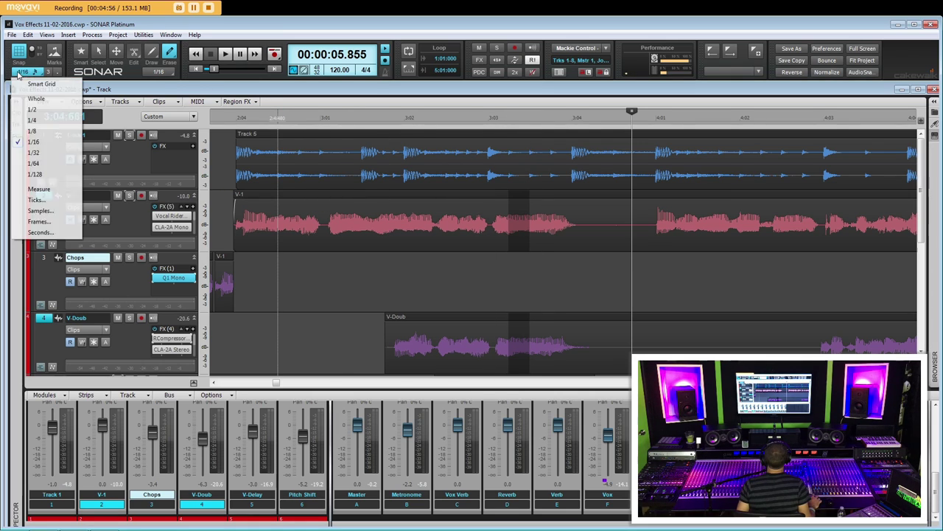
{"action": "left_click", "coordinate": [37, 161]}
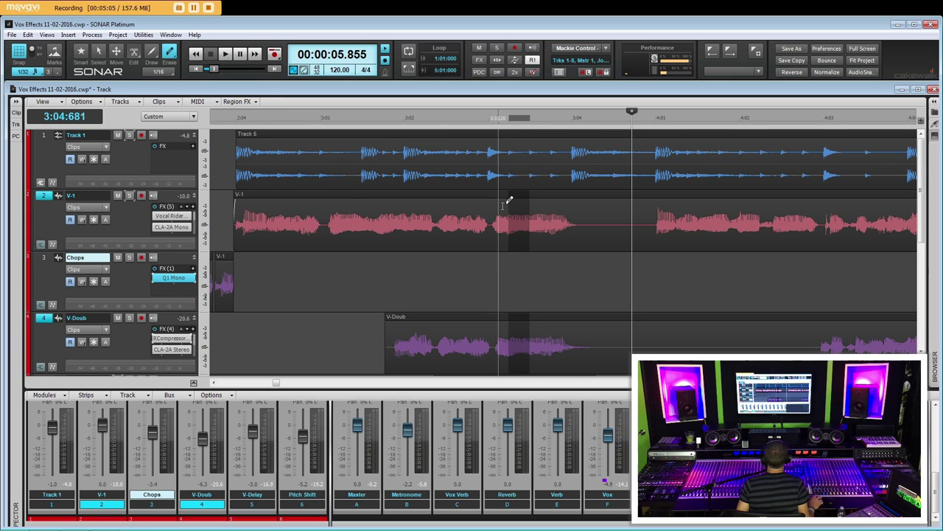
Erase four alternating 1/32 slices from V-1 and V-Doub between 3:03:120 and 3:04:000
{"action": "key", "text": "Delete"}
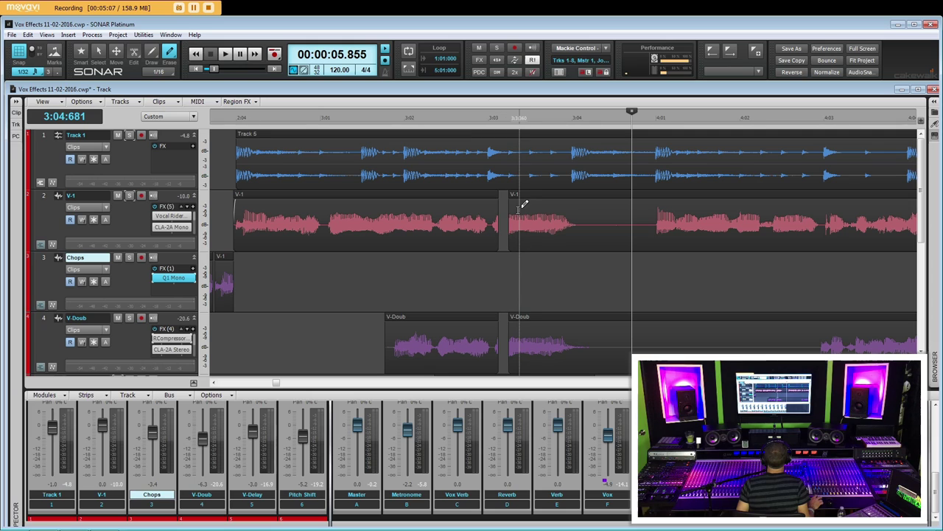
{"action": "key", "text": "Delete"}
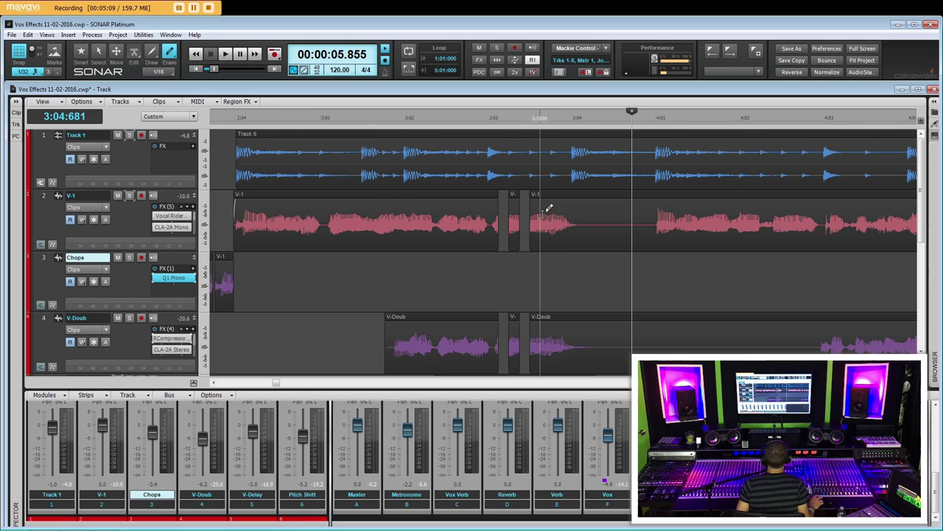
{"action": "key", "text": "Delete"}
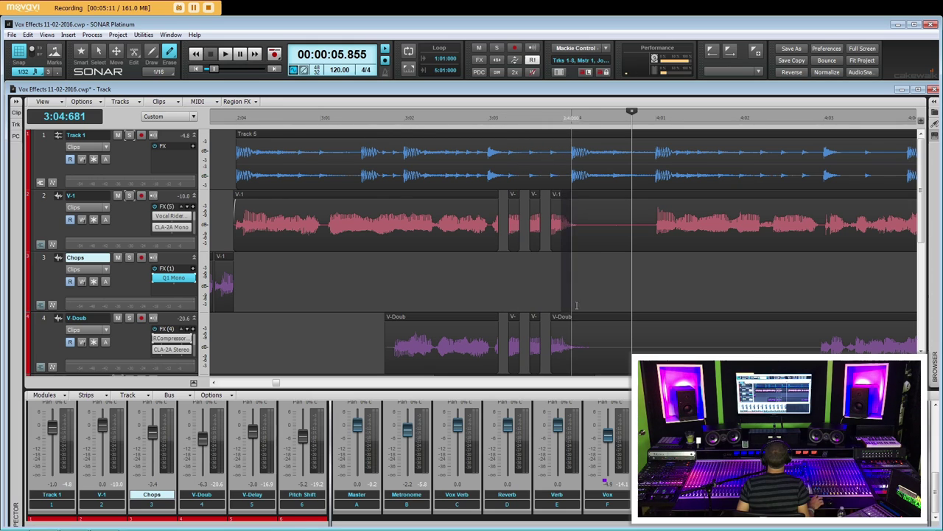
{"action": "left_click_drag", "start_coordinate": [581, 344], "coordinate": [572, 343]}
{"action": "key", "text": "Delete"}
Play the passage around the four vocal gaps to check the stutter, and return the playback position to 3:03:000
{"action": "left_click", "coordinate": [324, 289]}
{"action": "key", "text": "space"}
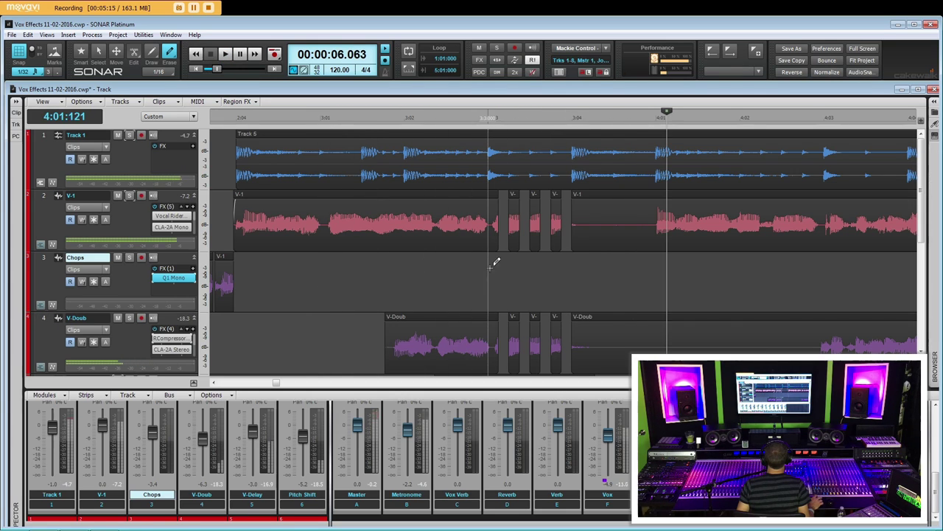
{"action": "key", "text": "space"}
{"action": "left_click", "coordinate": [493, 273]}
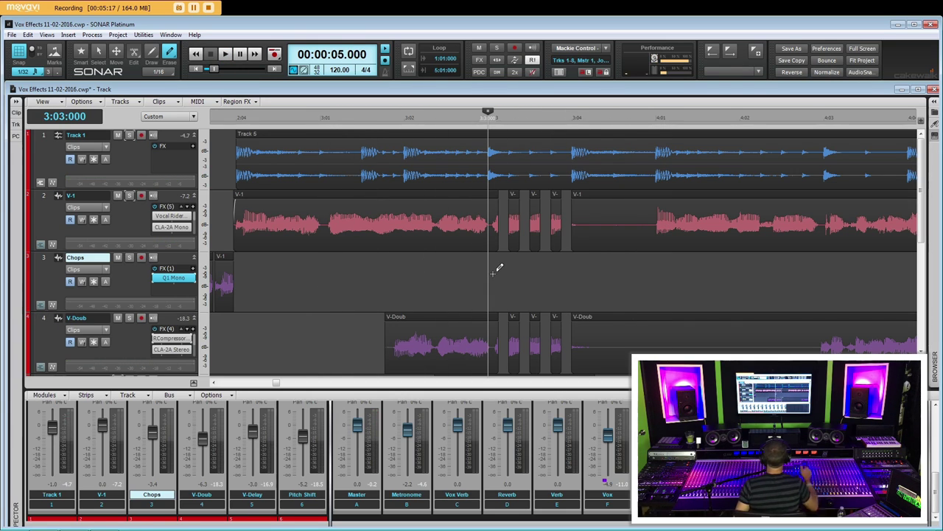
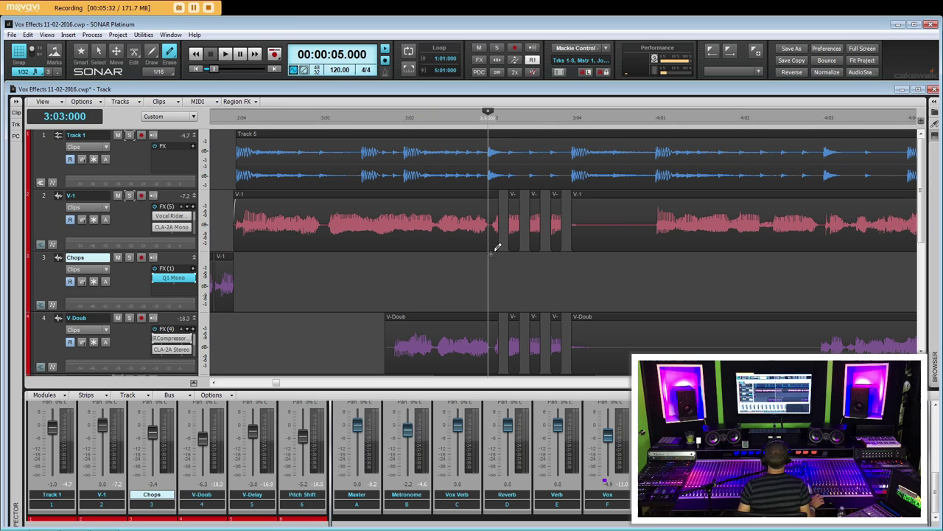
Undo the four 1/32 erasures in V-1 and V-Doub
{"action": "key", "text": "ctrl+z"}
{"action": "key", "text": "ctrl+z"}
{"action": "key", "text": "ctrl+z"}
{"action": "key", "text": "ctrl+z"}
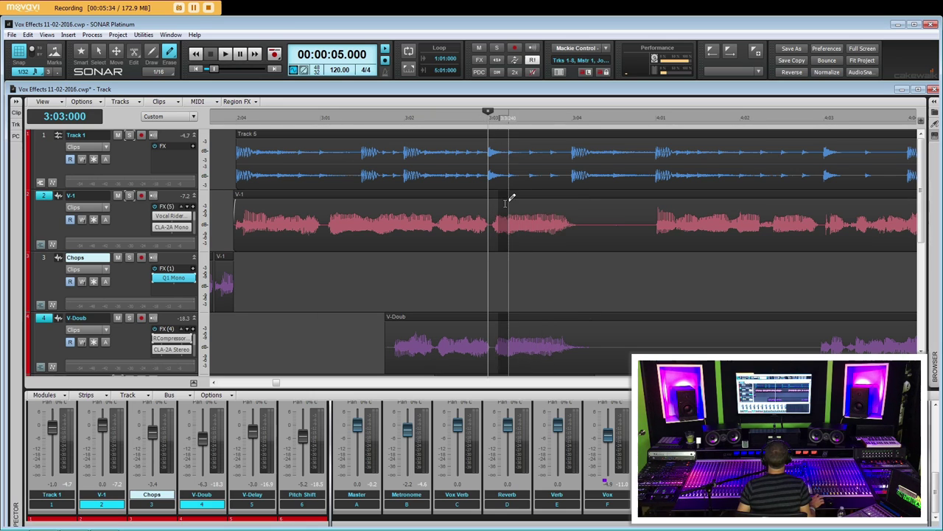
Erase three alternating 1/32 slices from V-1 and V-Doub between 3:03:240 and 3:03:840
{"action": "left_click", "coordinate": [513, 212]}
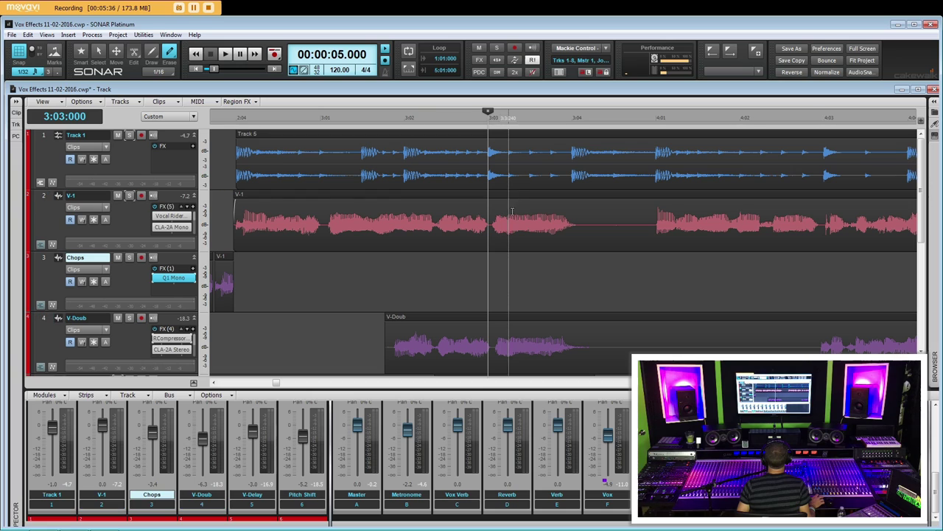
{"action": "left_click_drag", "start_coordinate": [507, 302], "coordinate": [517, 314]}
{"action": "left_click_drag", "start_coordinate": [529, 212], "coordinate": [537, 328]}
{"action": "key", "text": "ctrl+y"}
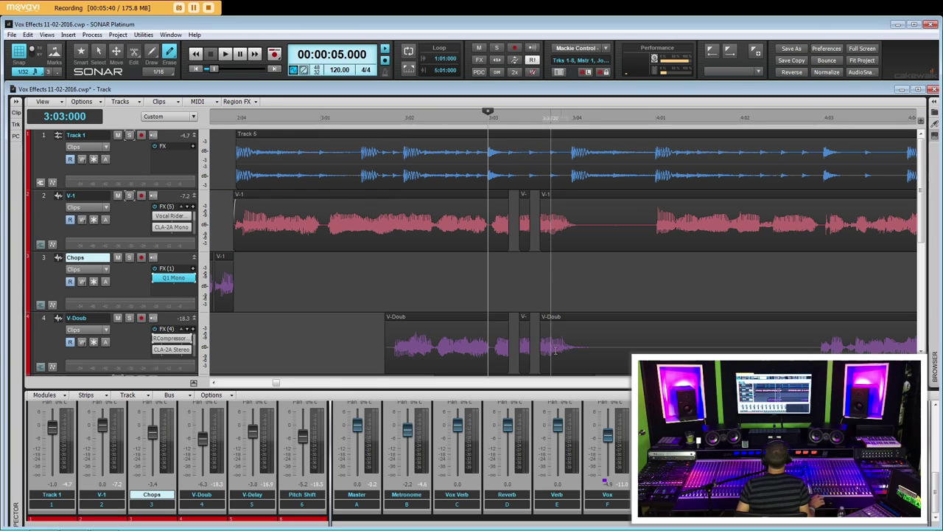
{"action": "key", "text": "ctrl+y"}
Play from 3:01:120 through the three vocal gaps to check the shifted stutter timing
{"action": "left_click", "coordinate": [358, 295]}
{"action": "left_click", "coordinate": [331, 287]}
{"action": "key", "text": "space"}
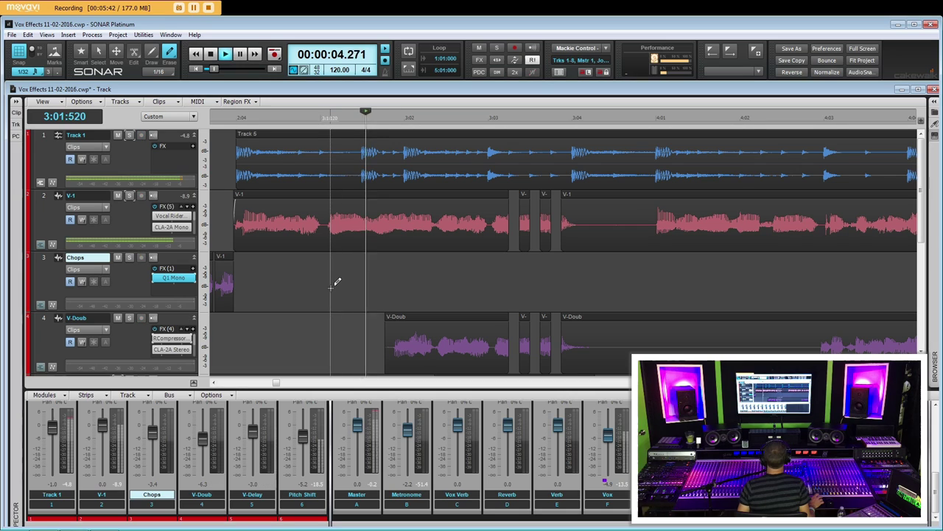
{"action": "left_click", "coordinate": [499, 273]}
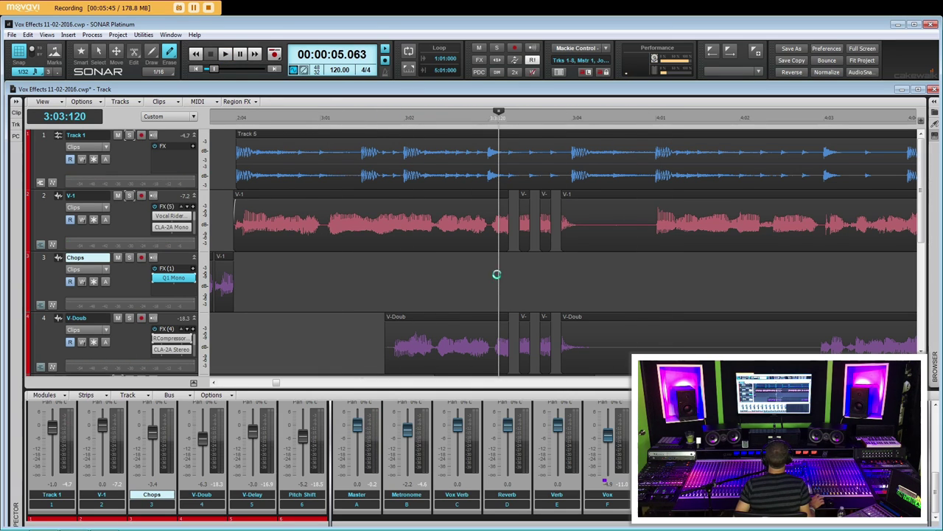
Undo the three 1/32 erasures in V-1 and V-Doub
{"action": "key", "text": "ctrl+z"}
{"action": "key", "text": "ctrl+z"}
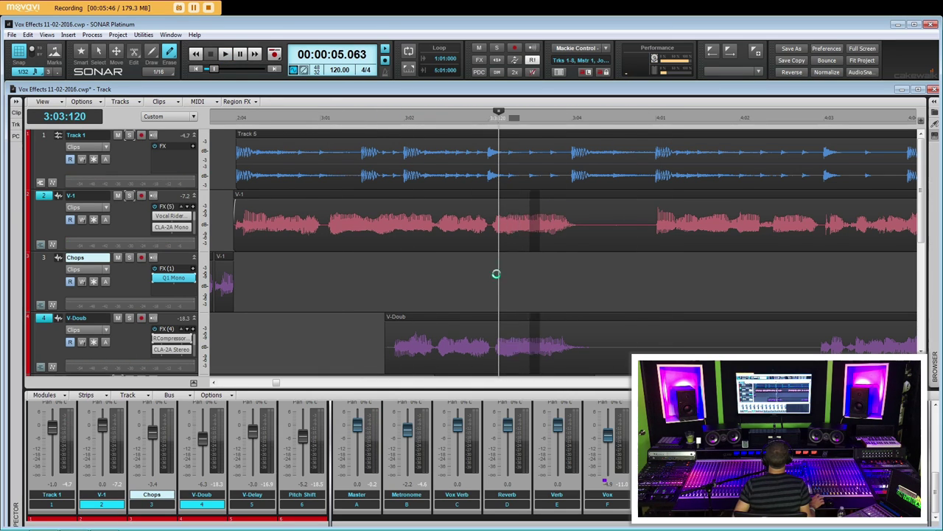
{"action": "key", "text": "ctrl+z"}
Erase four alternating 1/32 slices from V-1 only, between 4:04:120 and 5:01:000, and mute the V-Doub track
{"action": "left_click", "coordinate": [530, 276]}
{"action": "scroll", "coordinate": [612, 280], "scroll_direction": "right", "scroll_amount": 10}
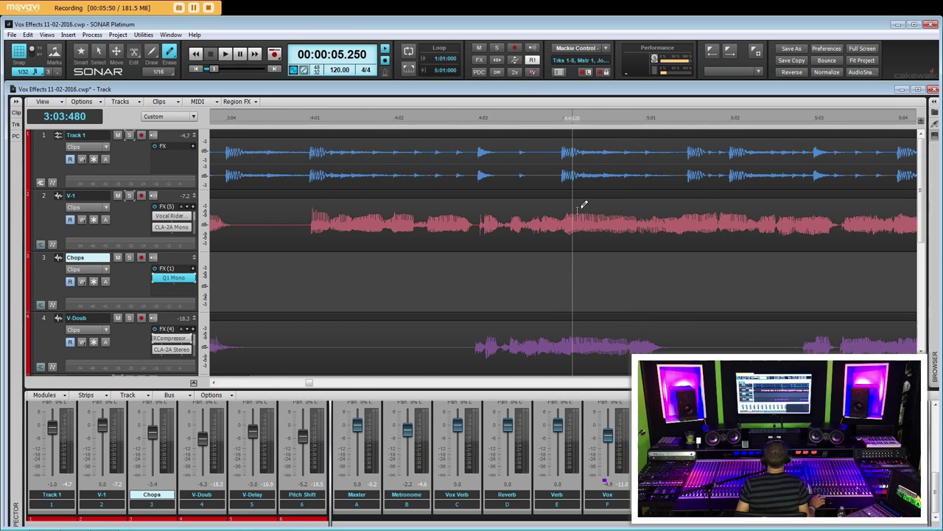
{"action": "mouse_move", "coordinate": [577, 212]}
{"action": "left_mouse_down"}
{"action": "mouse_move", "coordinate": [584, 233]}
{"action": "mouse_move", "coordinate": [604, 221]}
{"action": "mouse_move", "coordinate": [646, 225]}
{"action": "left_mouse_up"}
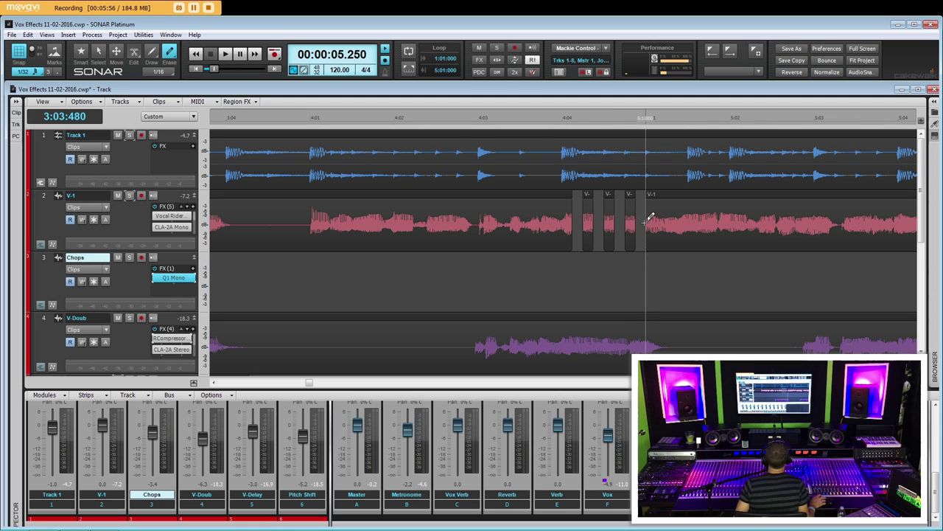
{"action": "left_click", "coordinate": [117, 318]}
{"action": "left_click", "coordinate": [341, 225]}
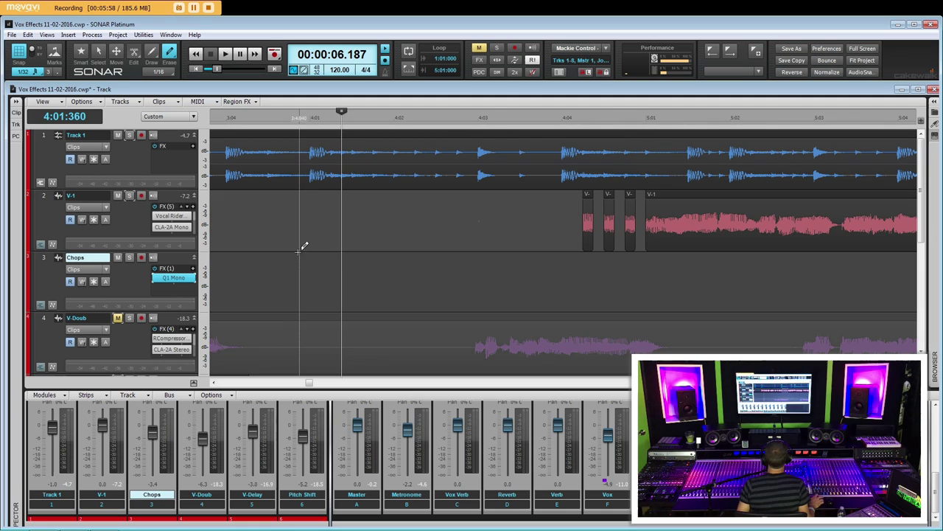
{"action": "key", "text": "ctrl+z"}
{"action": "left_click", "coordinate": [299, 266]}
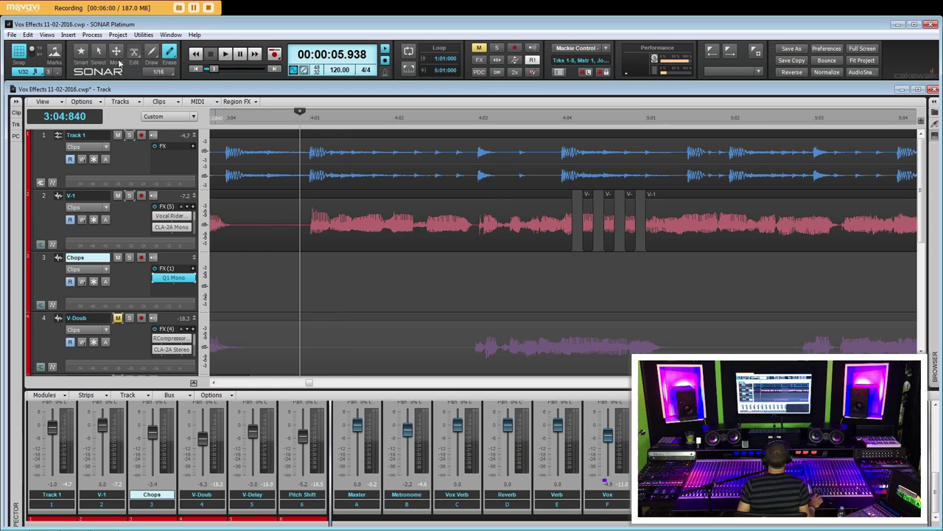
With the Smart tool active, play from 4:01:000 to hear the V-1 stutter
{"action": "left_click", "coordinate": [81, 51]}
{"action": "left_click", "coordinate": [310, 283]}
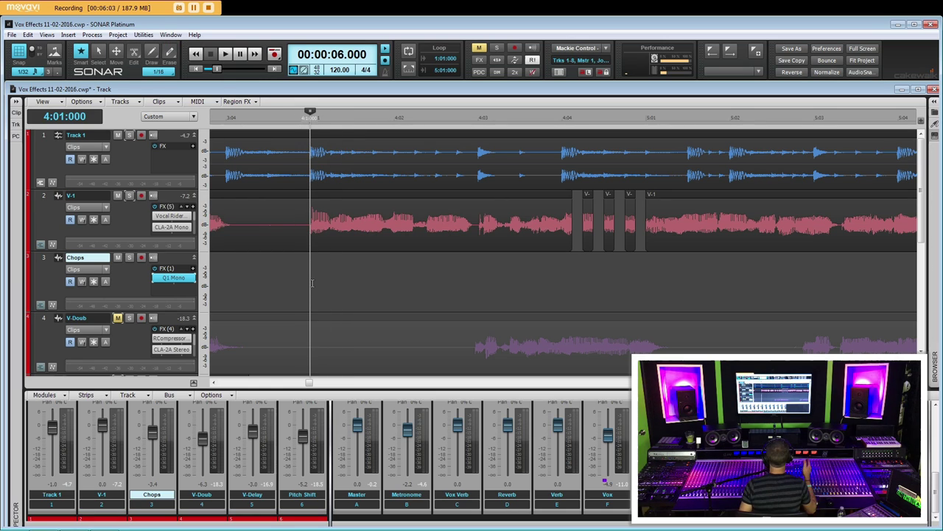
{"action": "key", "text": "space"}
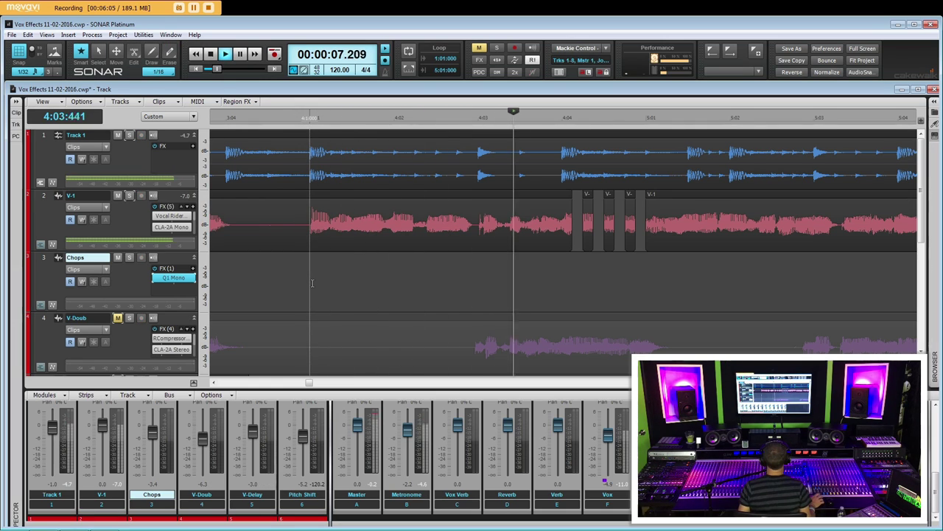
{"action": "key", "text": "space"}
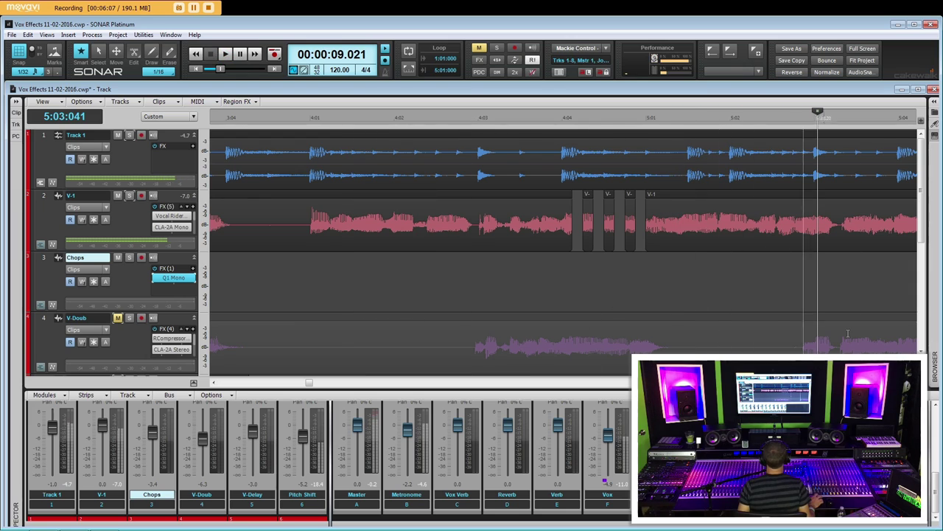
Erase the Track 1 audio between 4:04:000 and 5:01:480, and play from 4:01:000 to check the beat drop-out
{"action": "key", "text": "F9"}
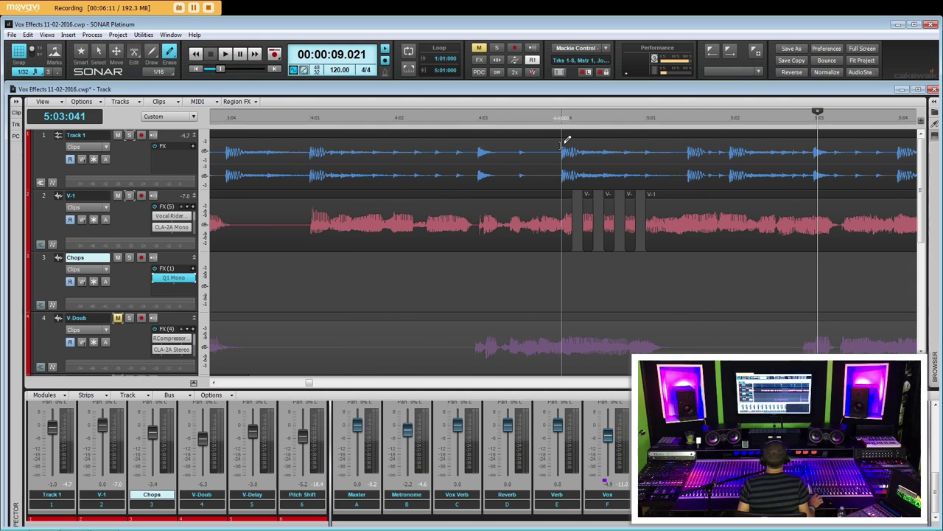
{"action": "left_click_drag", "start_coordinate": [563, 143], "coordinate": [688, 143]}
{"action": "key", "text": "Delete"}
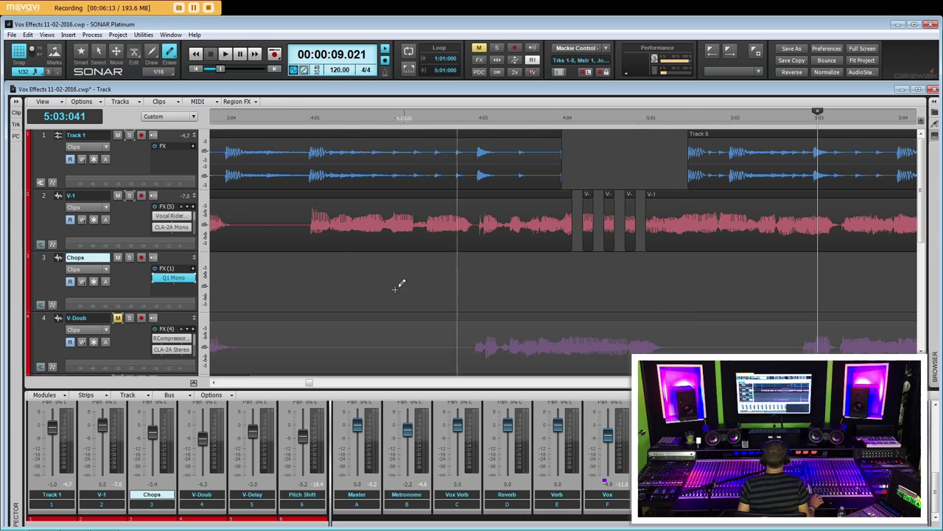
{"action": "left_click", "coordinate": [310, 278]}
{"action": "key", "text": "space"}
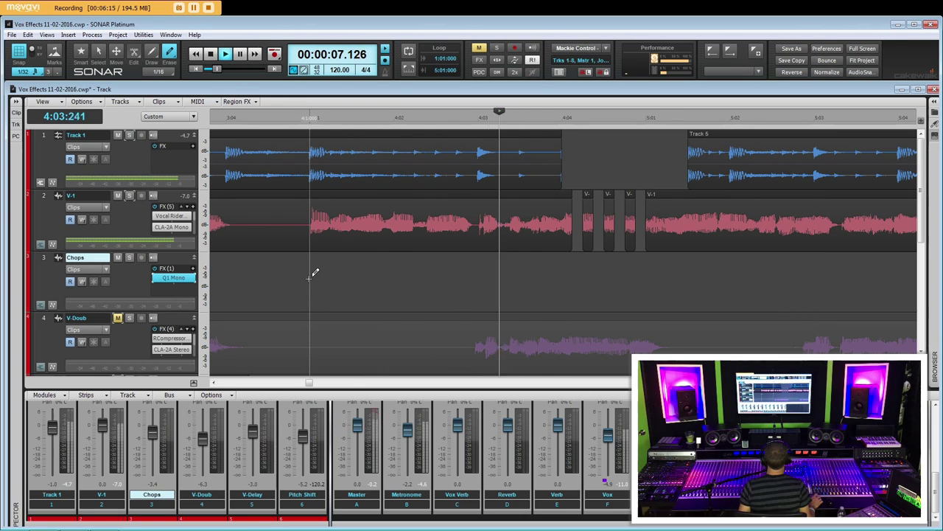
{"action": "key", "text": "space"}
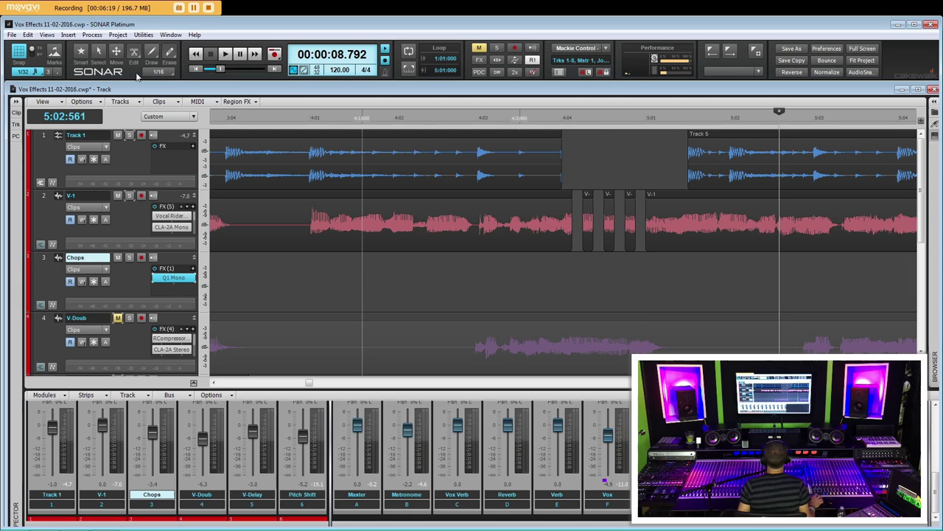
Extend the start of Track 1's clip after the drop-out back to 5:01:000, and play through the transition
{"action": "key", "text": "F5"}
{"action": "left_click_drag", "start_coordinate": [690, 175], "coordinate": [643, 181]}
{"action": "left_click", "coordinate": [415, 280]}
{"action": "key", "text": "space"}
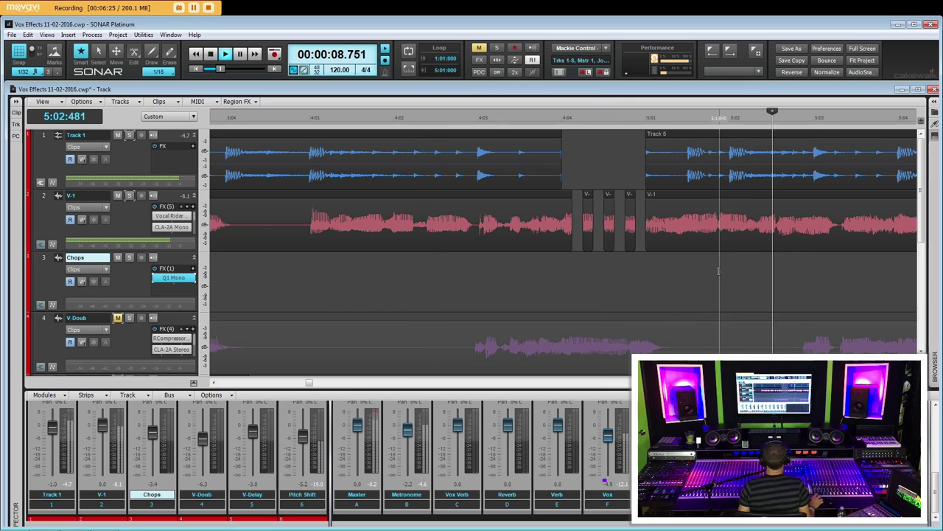
{"action": "key", "text": "ctrl+Left"}
{"action": "key", "text": "ctrl+Left"}
{"action": "key", "text": "ctrl+Left"}
{"action": "key", "text": "ctrl+Left"}
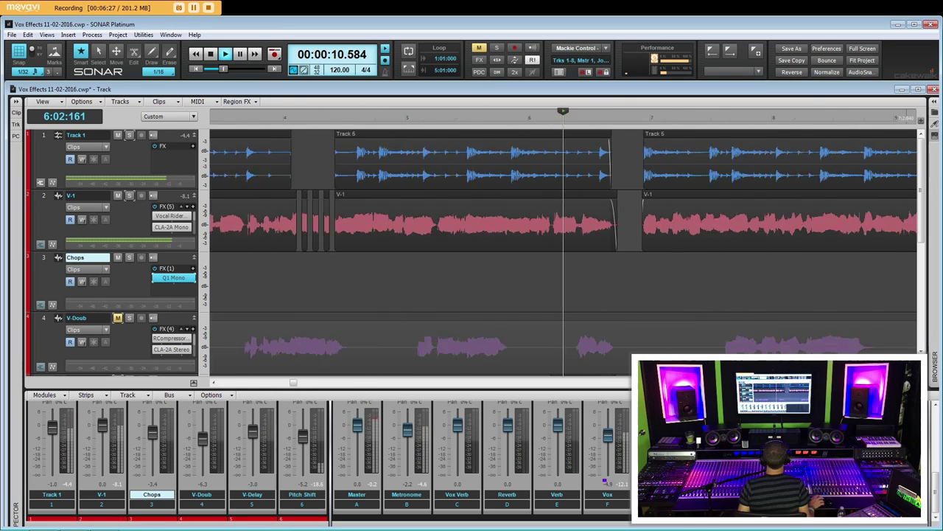
{"action": "key", "text": "space"}
Examine the whole arrangement across all six tracks, including the chops, delay and pitch-shift clips
{"action": "left_click", "coordinate": [327, 271]}
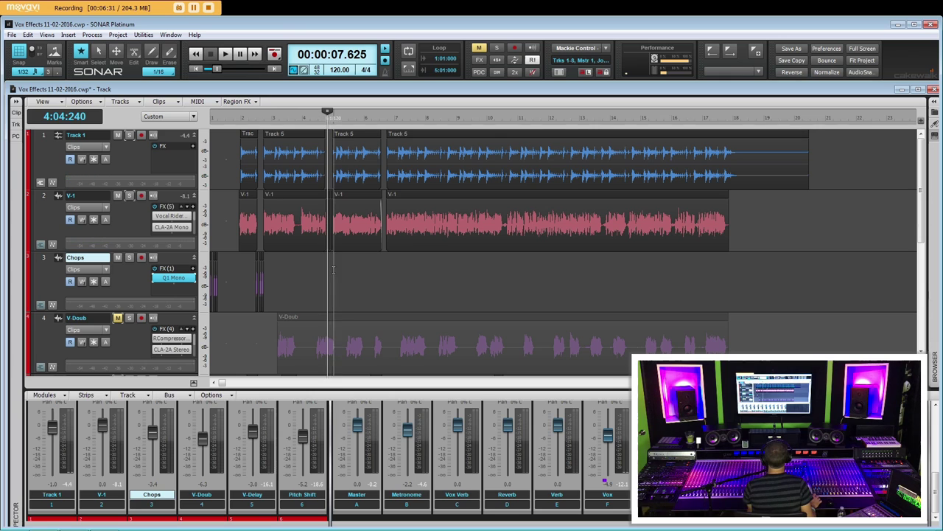
{"action": "scroll", "coordinate": [575, 269], "scroll_direction": "up", "scroll_amount": 4}
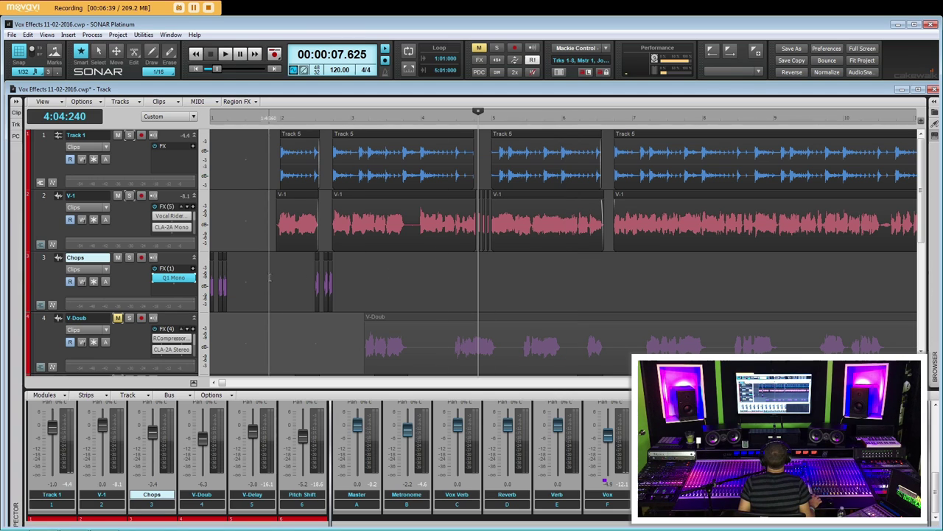
{"action": "left_click", "coordinate": [278, 276]}
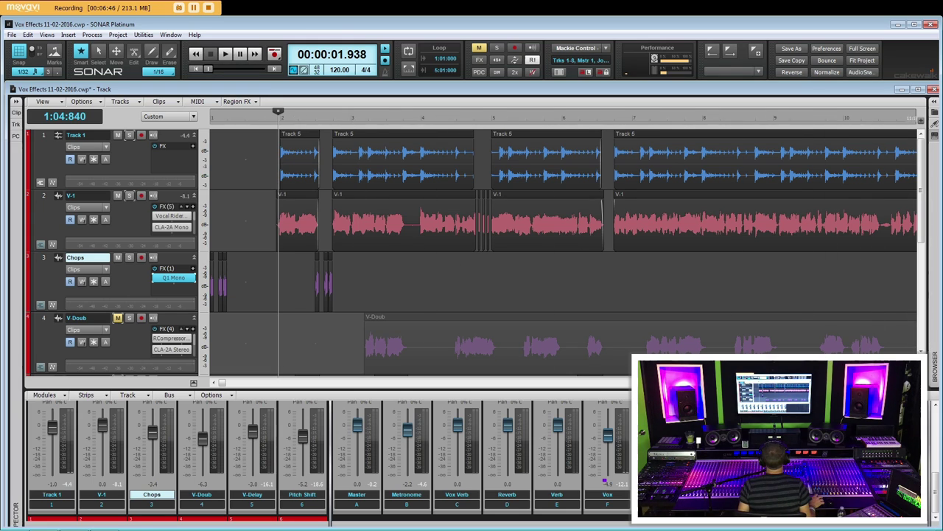
{"action": "key", "text": "ctrl+Up"}
{"action": "key", "text": "ctrl+Up"}
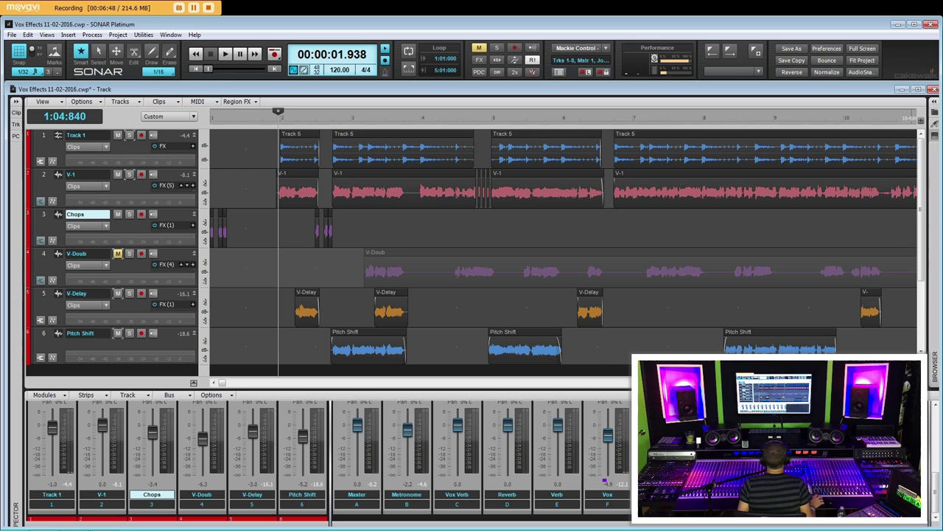
{"action": "key", "text": "ctrl+Left"}
{"action": "key", "text": "ctrl+Left"}
{"action": "key", "text": "ctrl+Left"}
{"action": "key", "text": "ctrl+Right"}
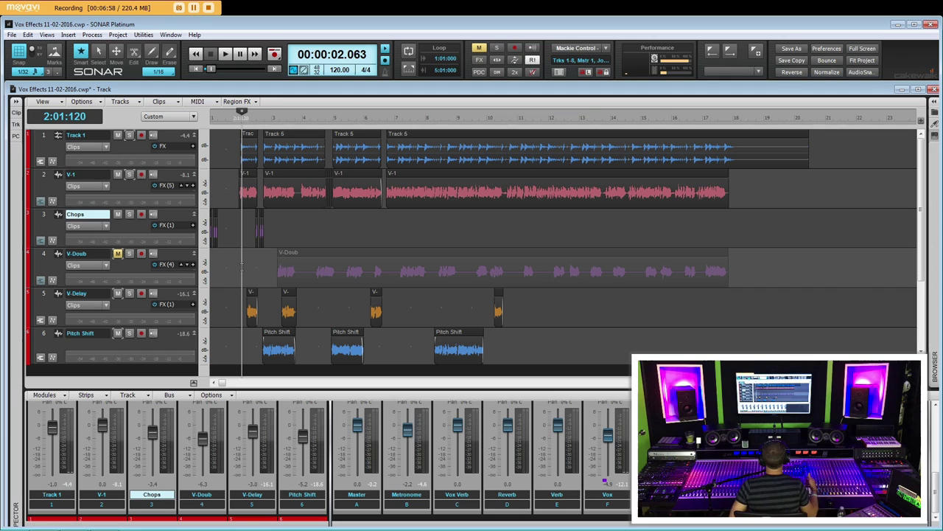
Place the playback position at 1:04:840, at the start of the first V-1 clip
{"action": "right_click", "coordinate": [608, 419]}
{"action": "left_click", "coordinate": [640, 372]}
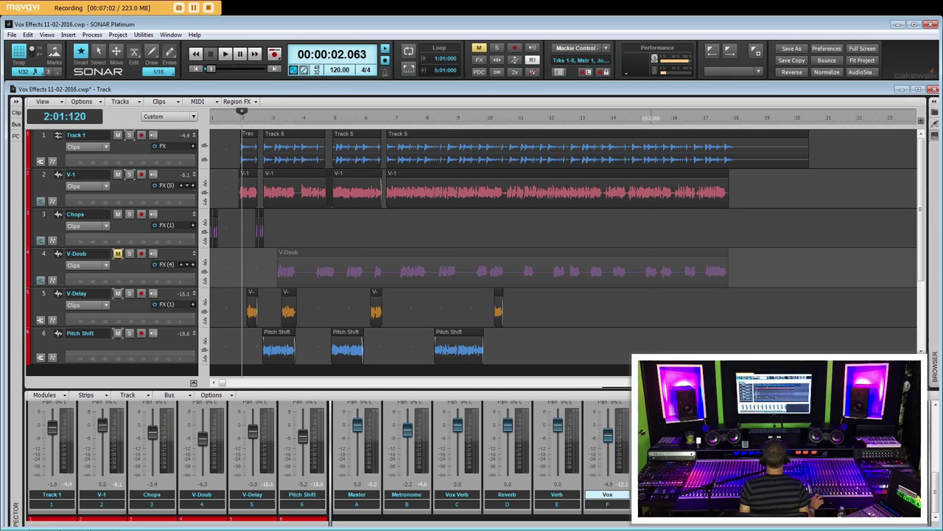
{"action": "left_click", "coordinate": [239, 221]}
{"action": "left_click", "coordinate": [239, 268]}
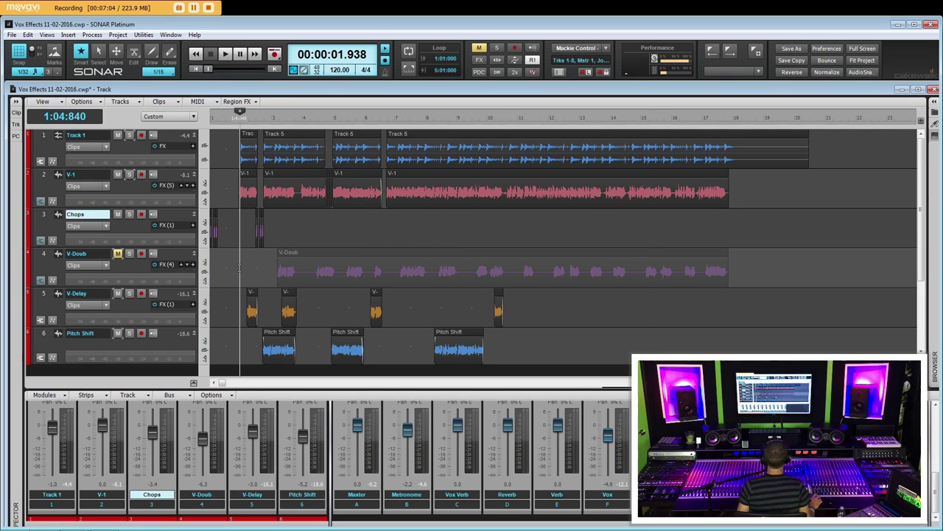